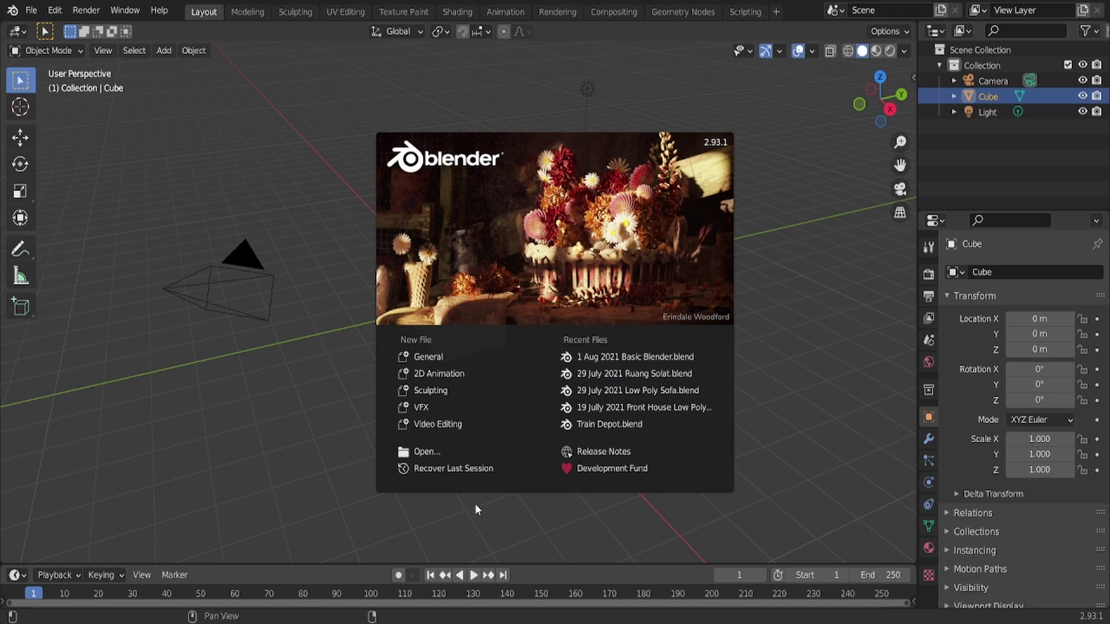
Start a new General file and box-select first the light, and after it the camera
left_click(441, 357)
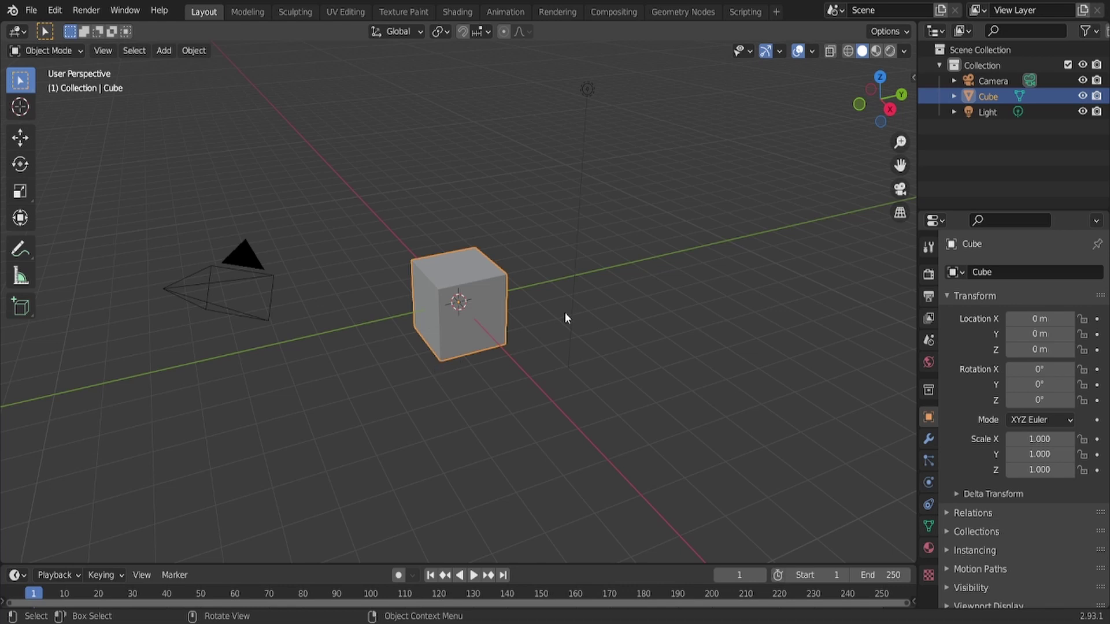
left_click_drag(613, 44, 523, 127)
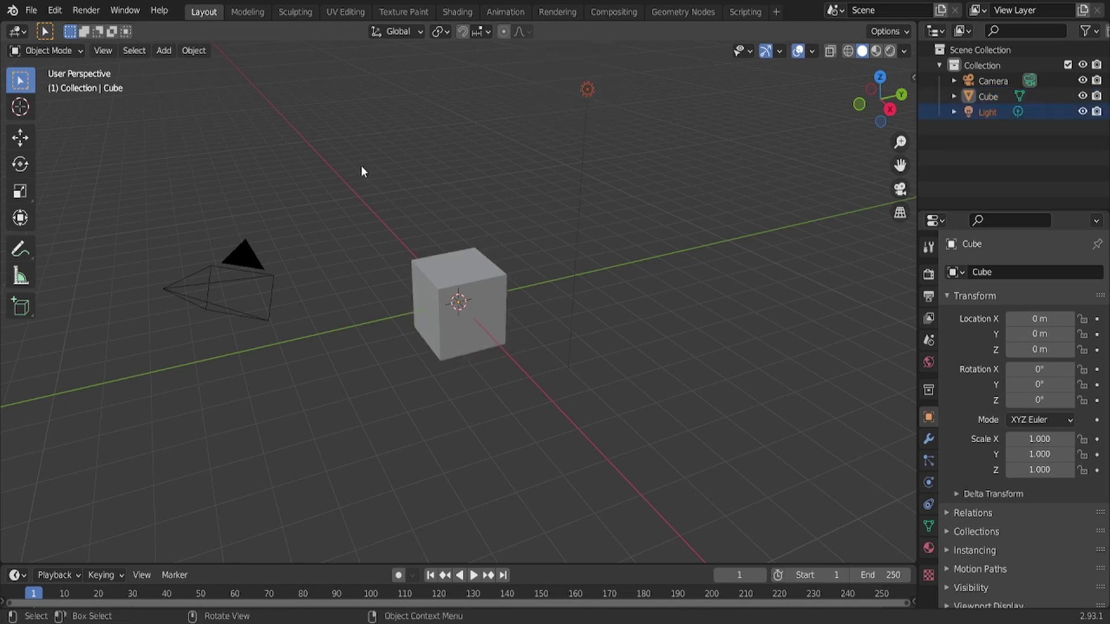
left_click_drag(310, 220, 124, 370)
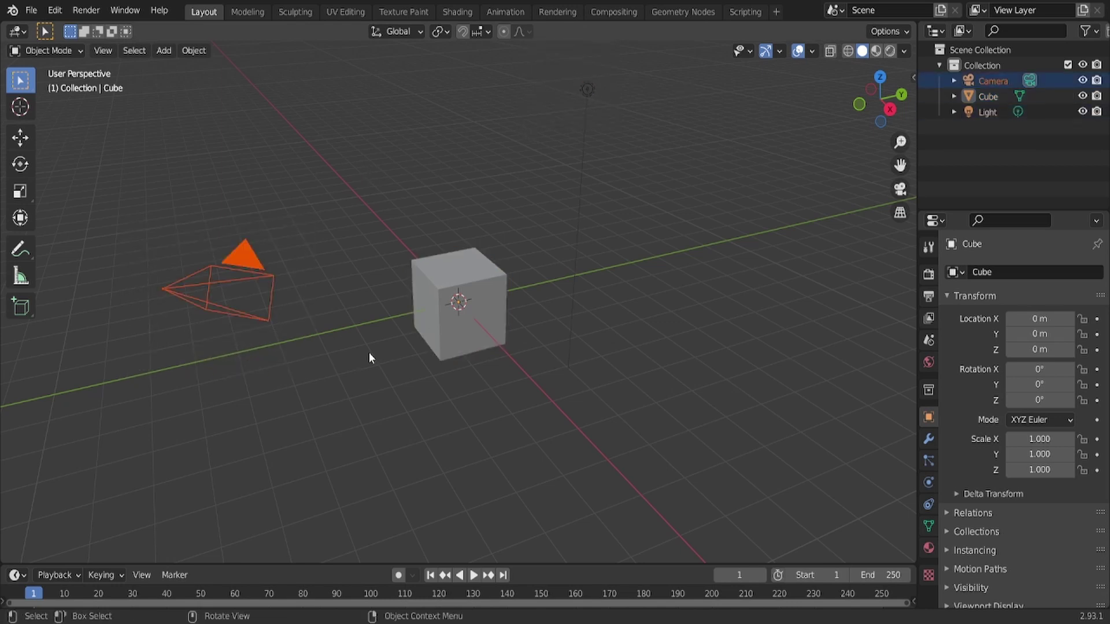
Delete the default cube and undo the deletion
left_click(456, 210)
left_click(450, 279)
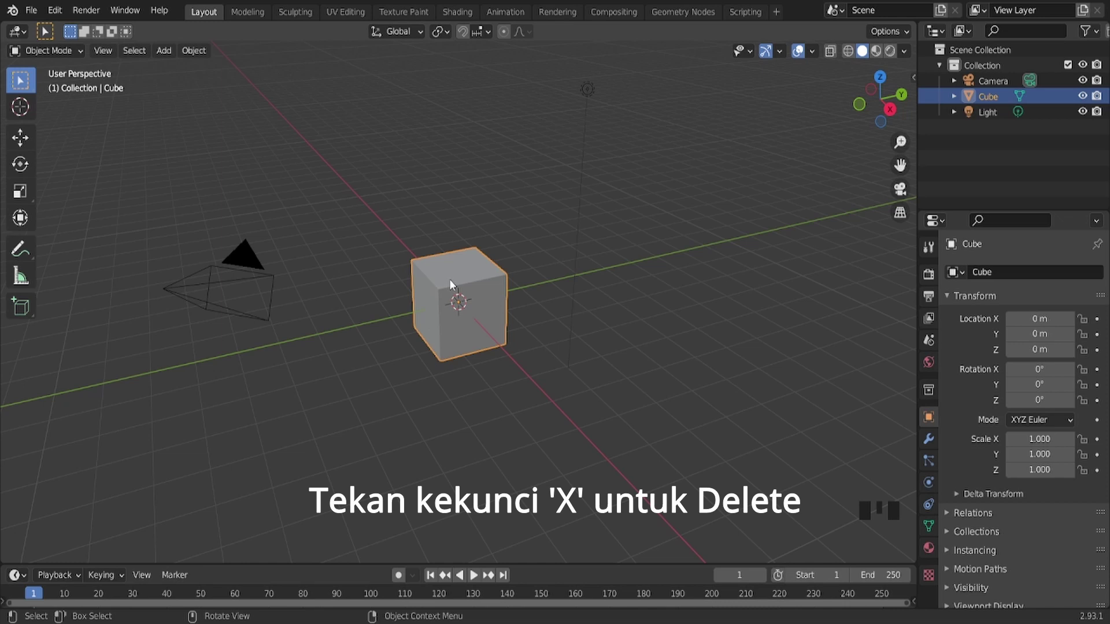
key("x")
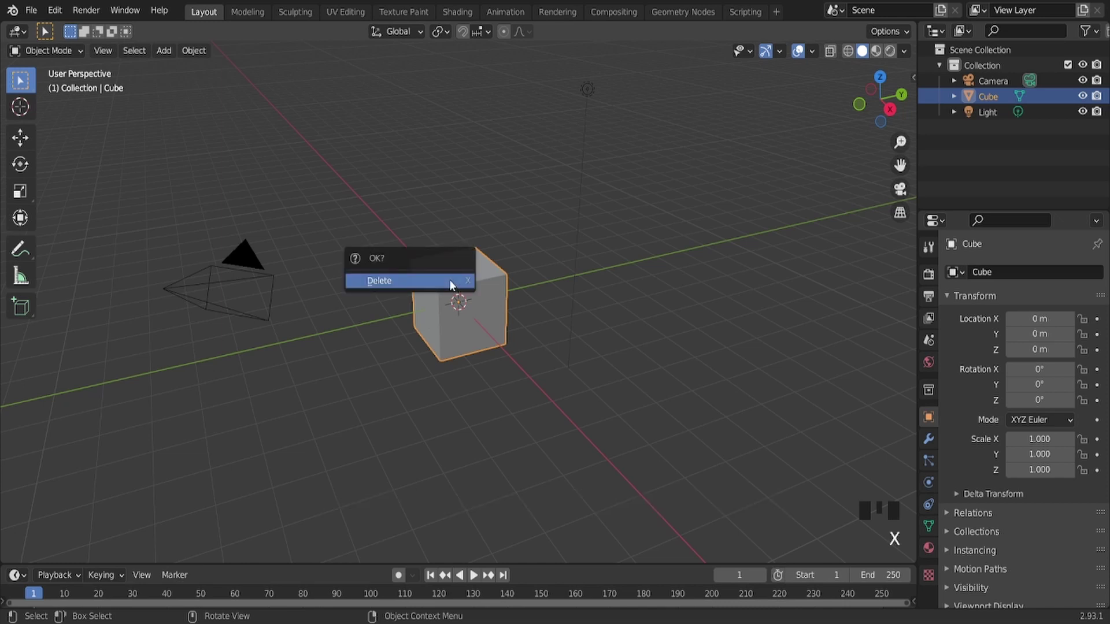
left_click(449, 280)
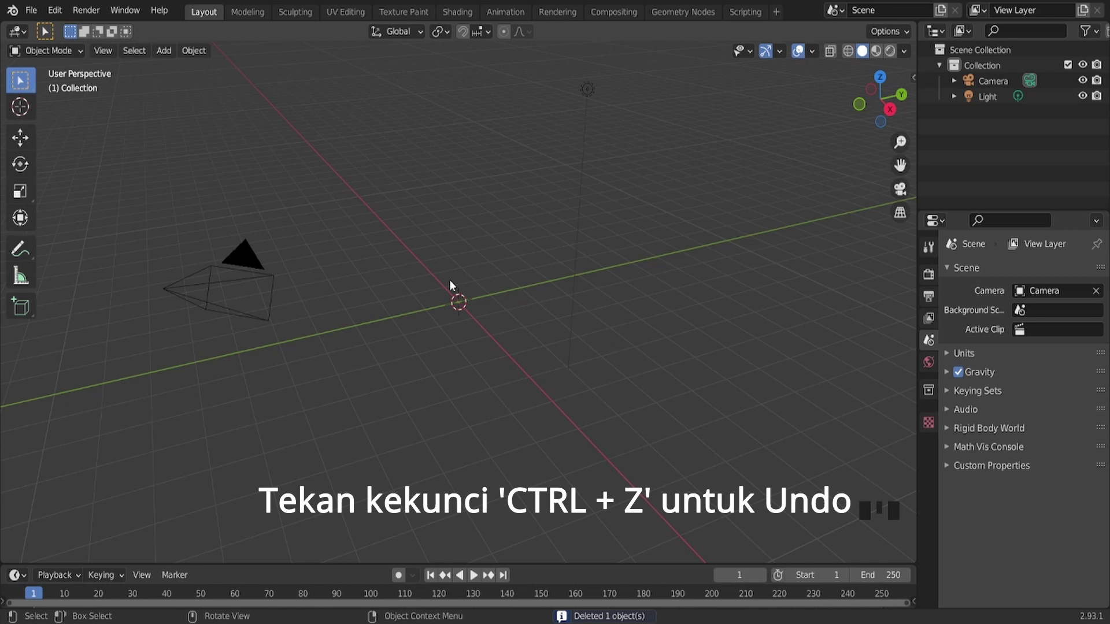
key("ctrl+z")
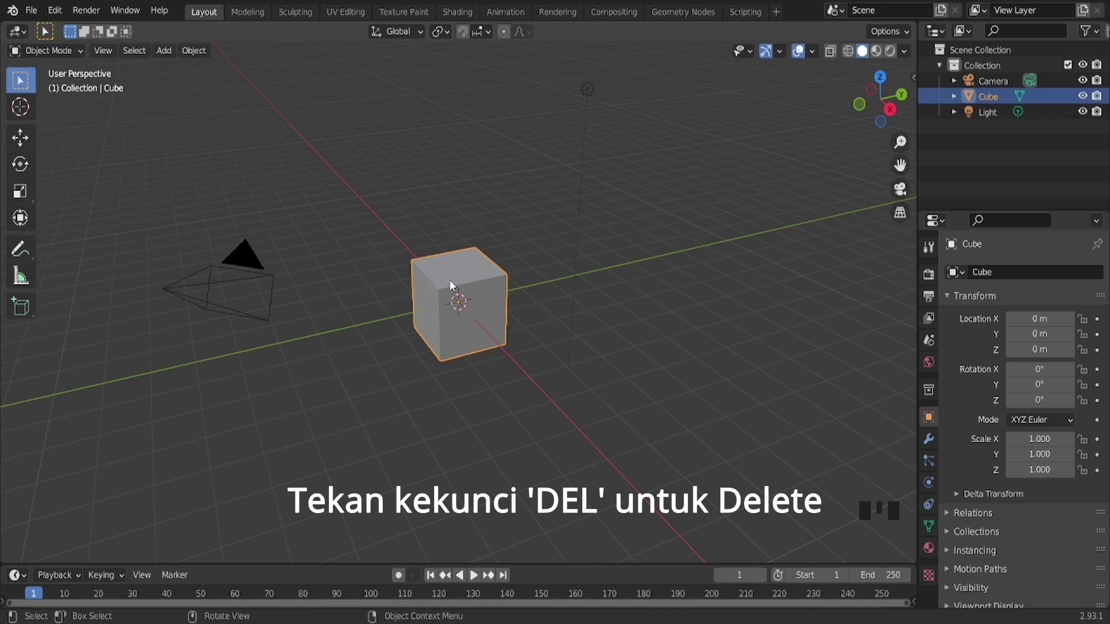
key("ctrl+z")
Hide the camera and the light in the viewport, leaving the cube shown
left_click_drag(612, 71, 554, 116)
left_click_drag(207, 260, 116, 345)
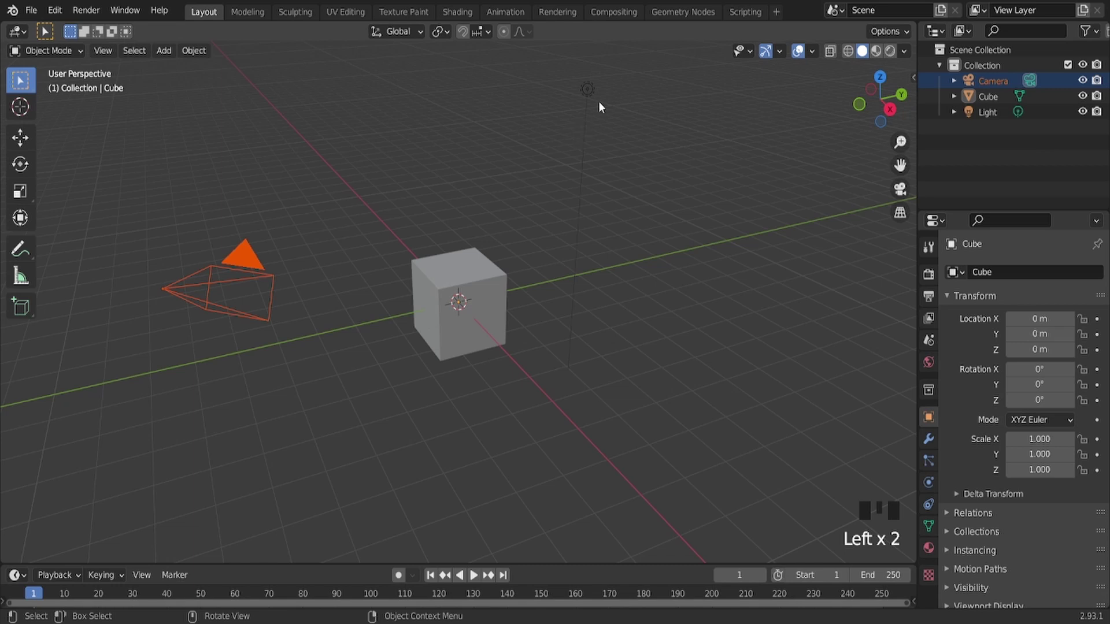
left_click_drag(617, 66, 537, 136)
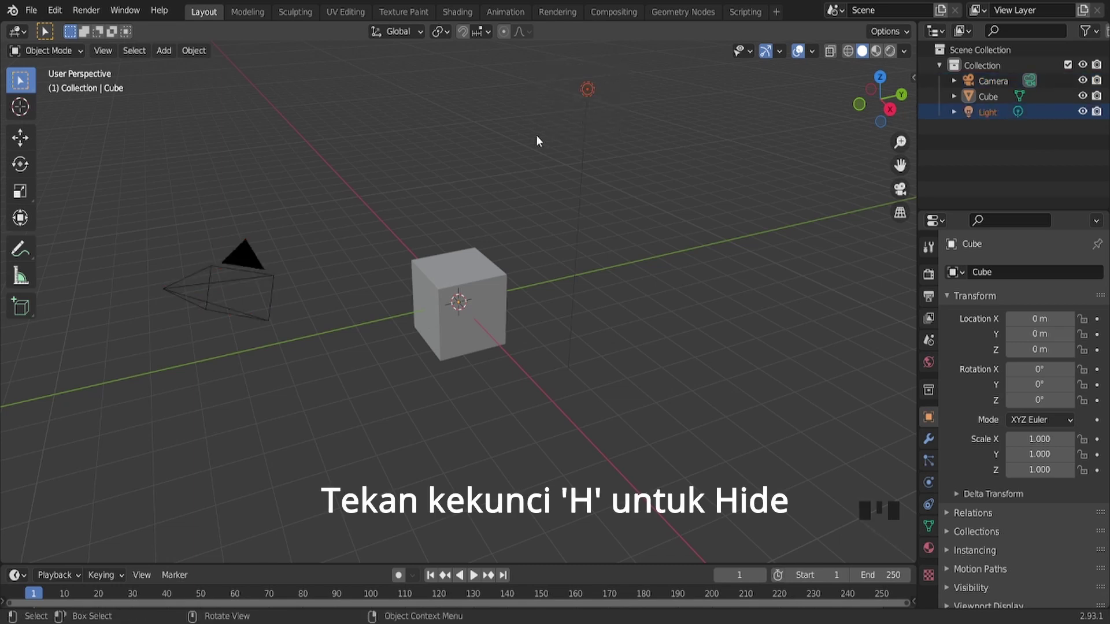
key("h")
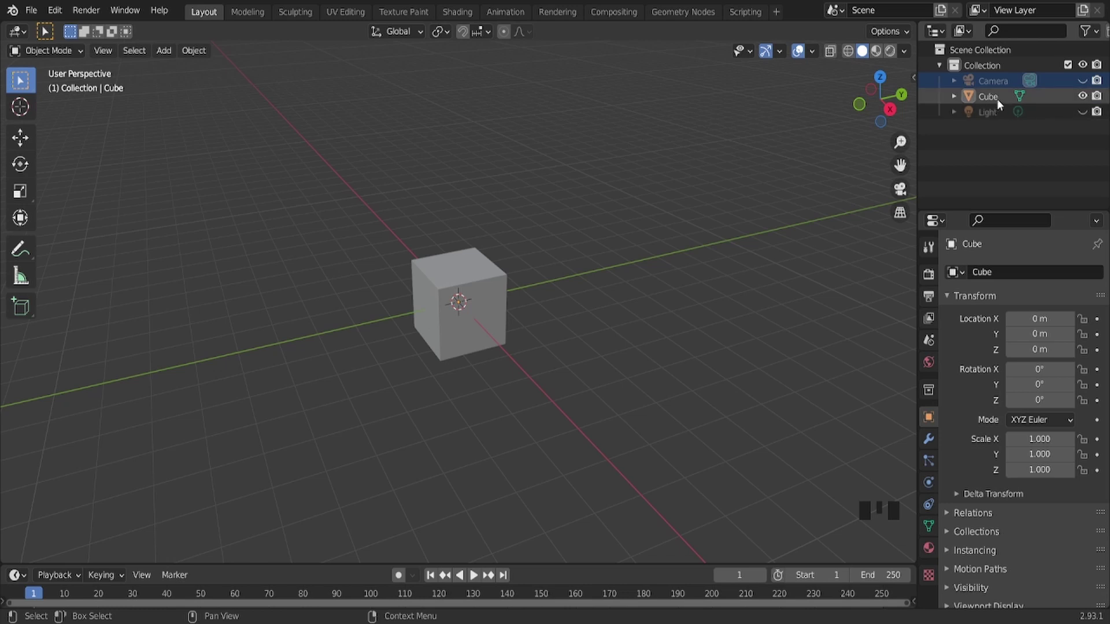
Hide the cube through its viewport visibility toggle, show it again and select it
left_click(1083, 100)
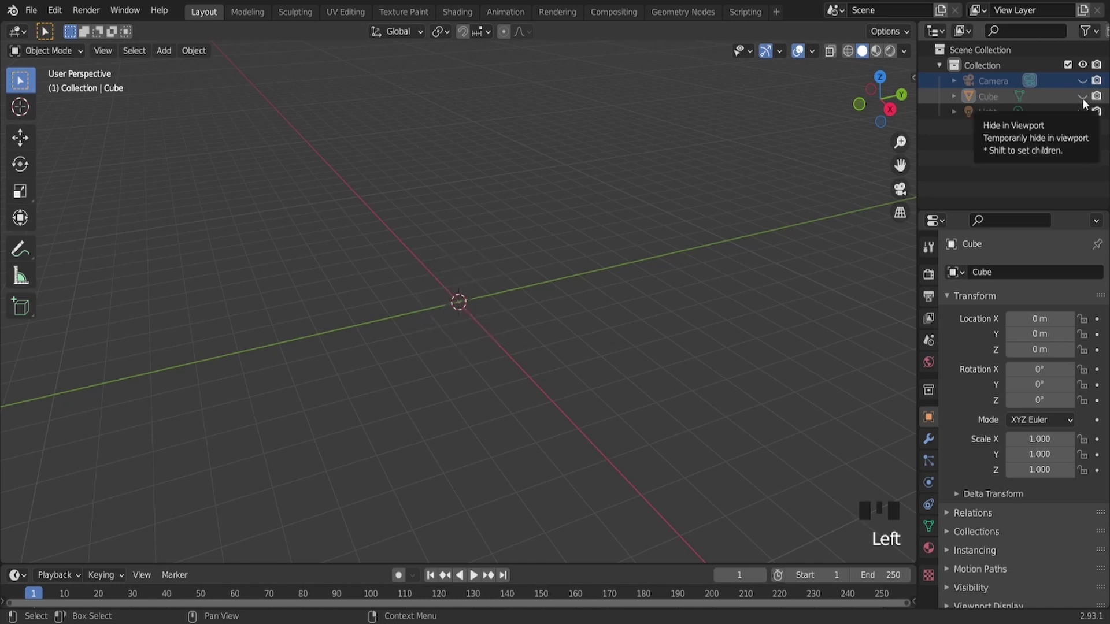
left_click(1083, 99)
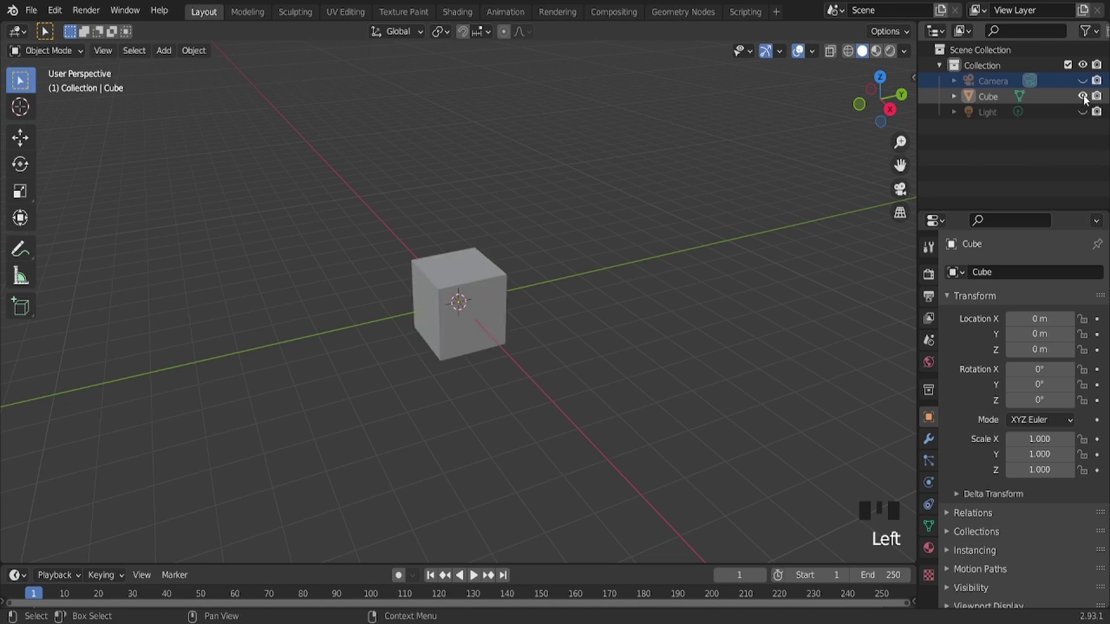
left_click(469, 292)
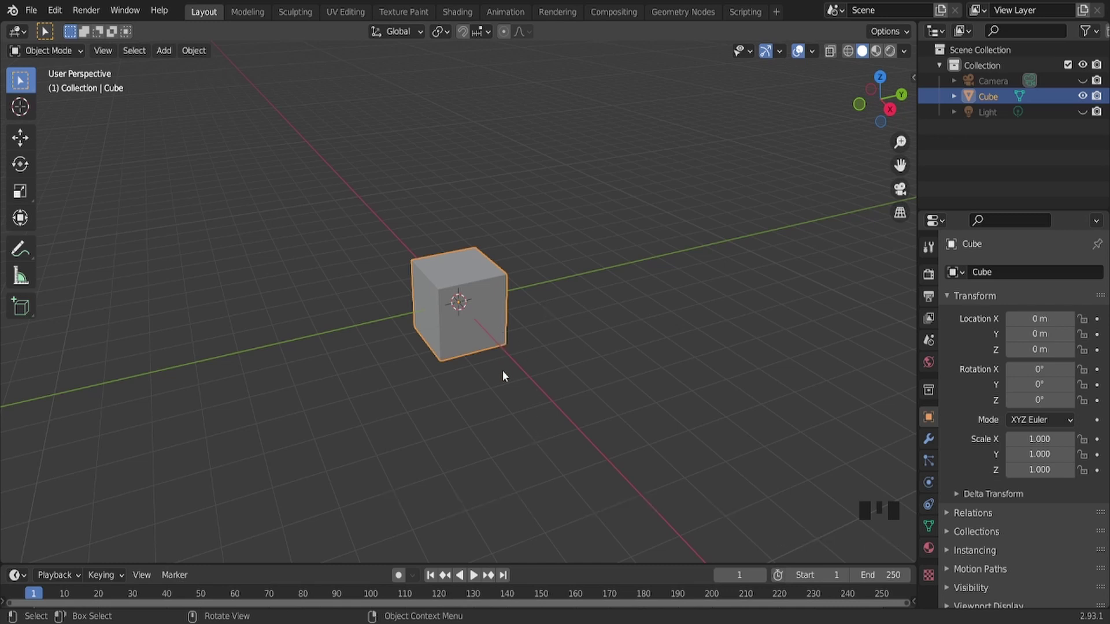
Examine the cube by zooming in and out, orbiting around it and panning the view
scroll(503, 373, "up", 5)
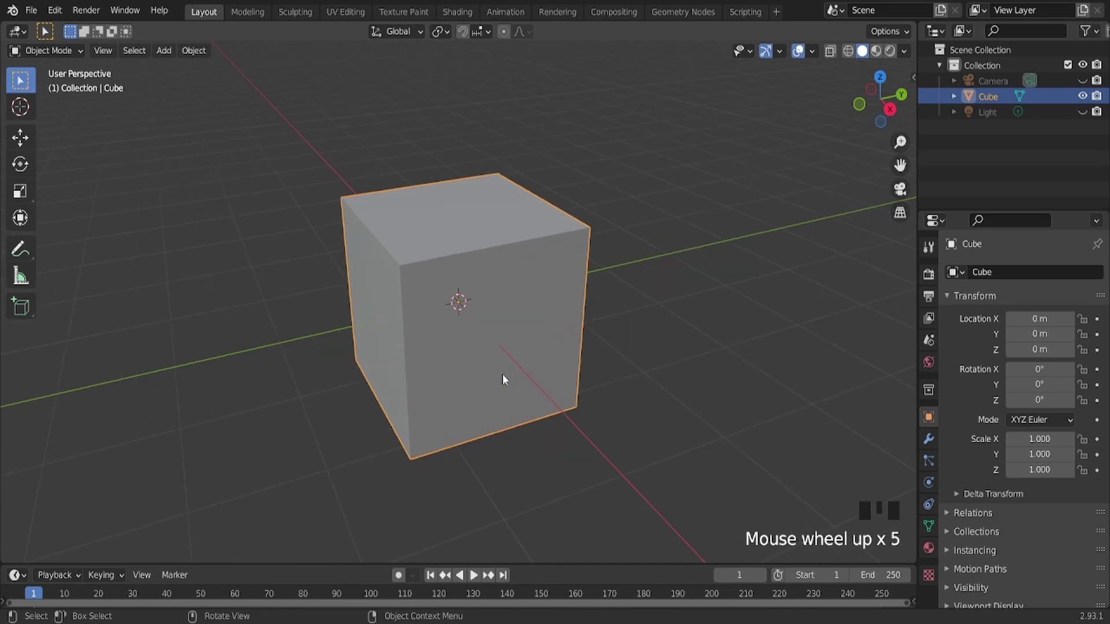
scroll(503, 379, "up", 1)
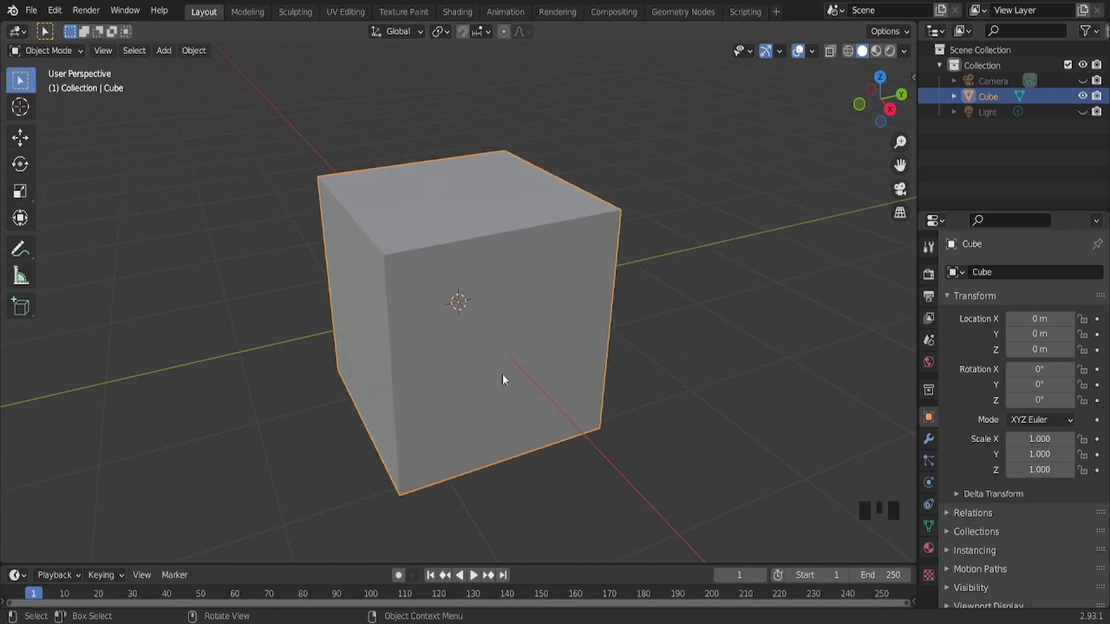
scroll(502, 379, "down", 6)
scroll(504, 379, "up", 1)
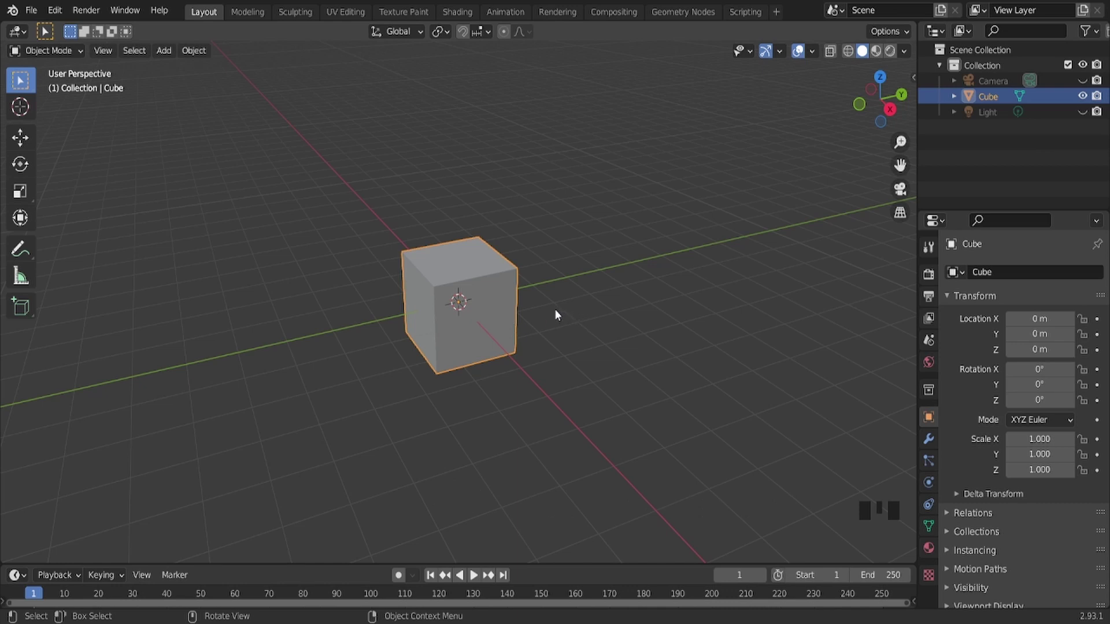
middle_click_drag(557, 290, 510, 328)
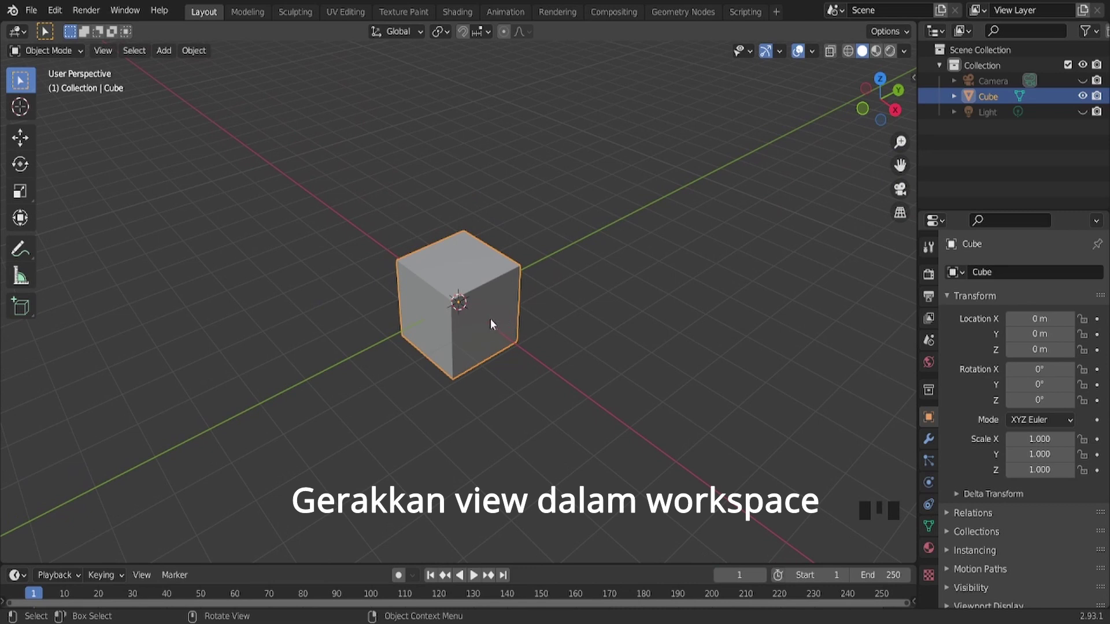
key("shift")
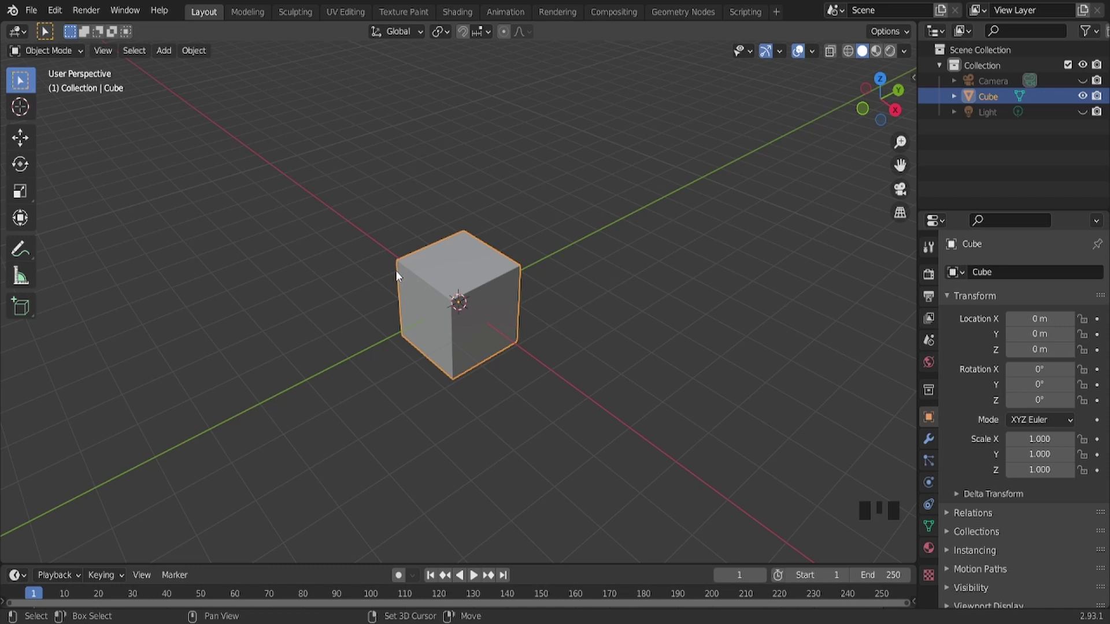
middle_click_drag(395, 270, 520, 324, "shift")
Try moving the cube along the global X, Y and Z axes in turn and cancel the move
left_click(438, 280)
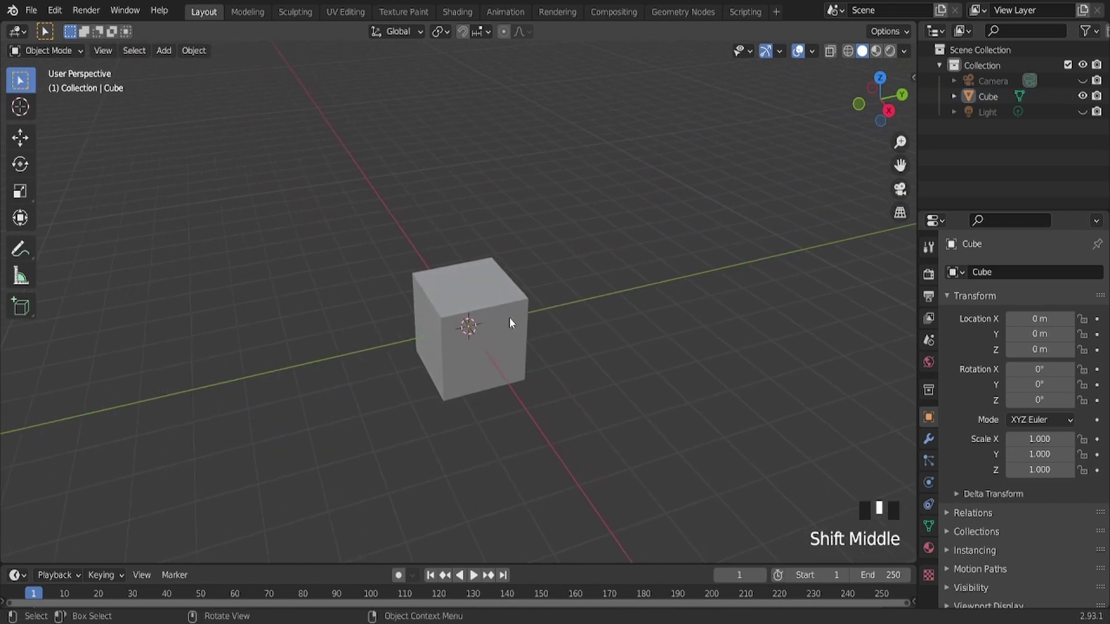
left_click(485, 294)
scroll(513, 354, "up", 1)
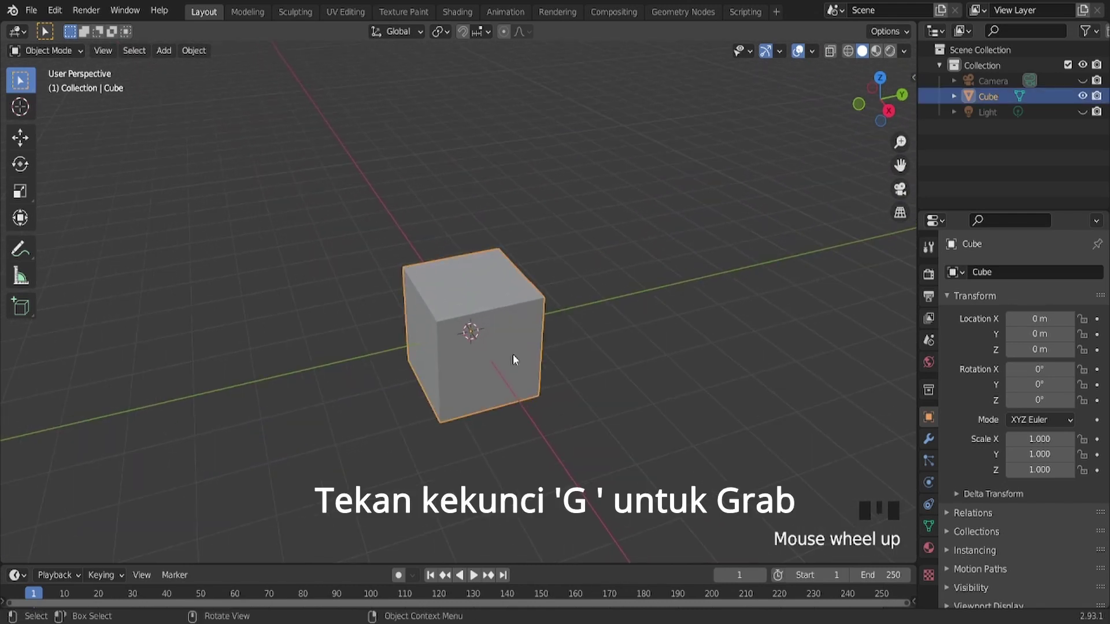
key("g")
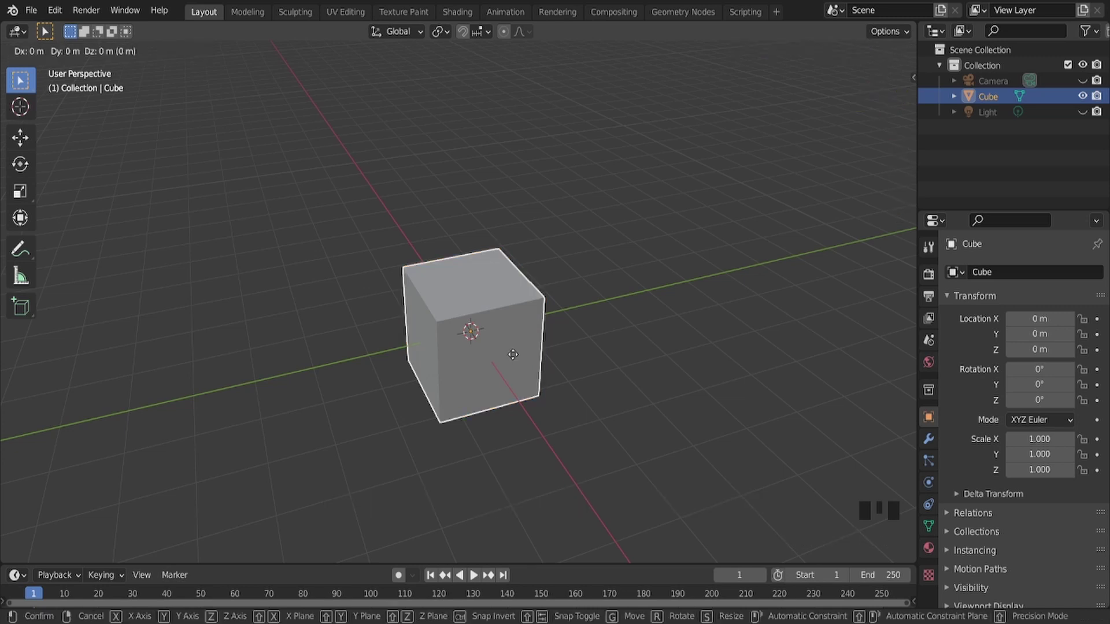
key("x")
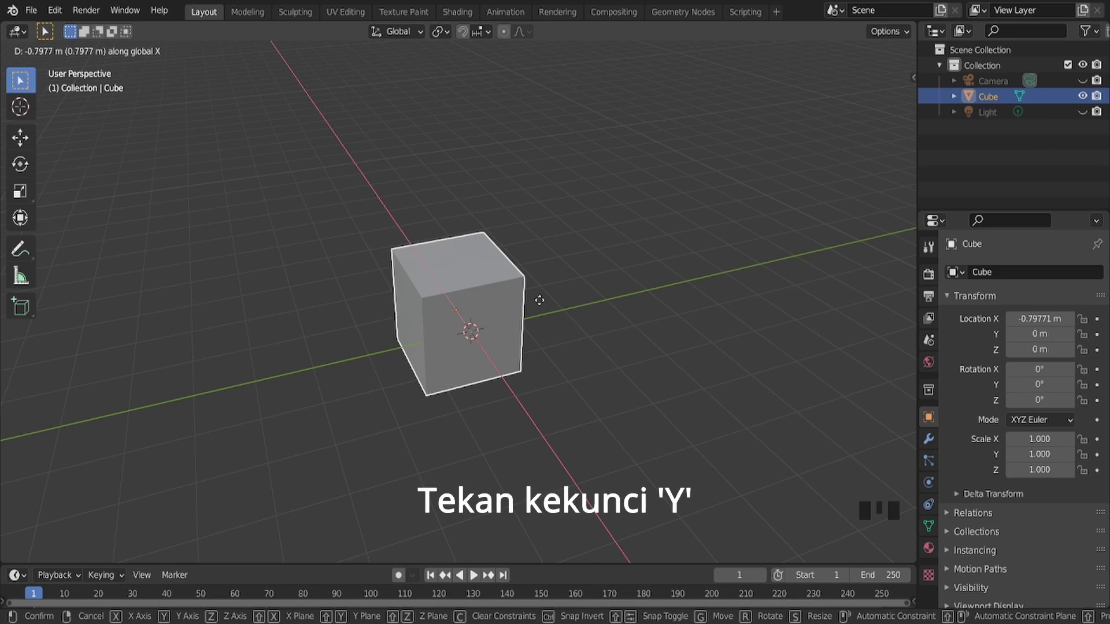
key("y")
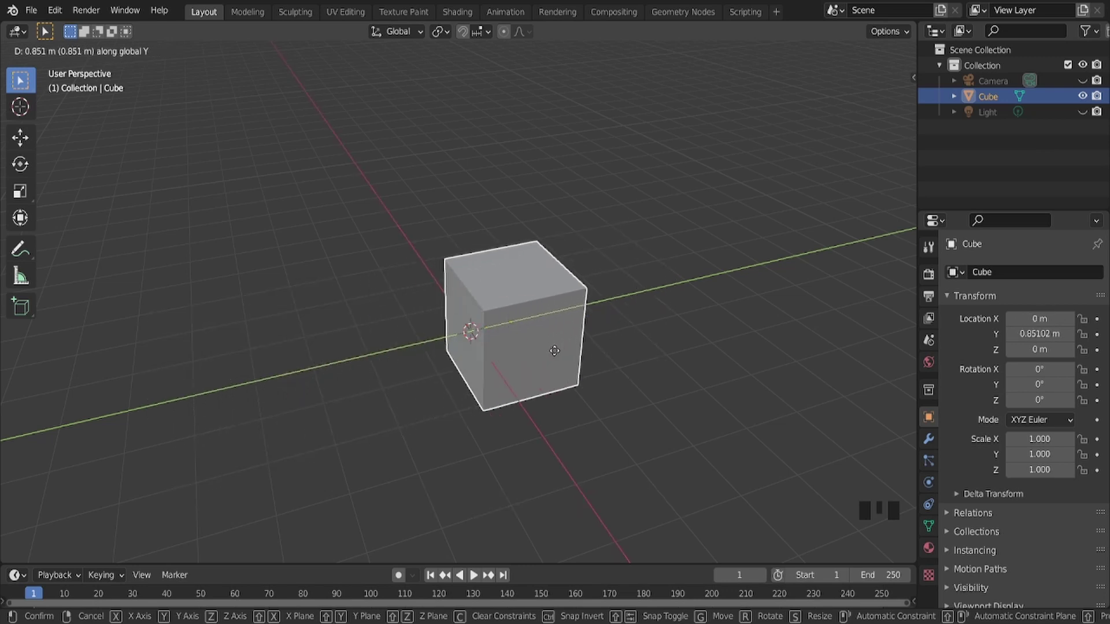
key("z")
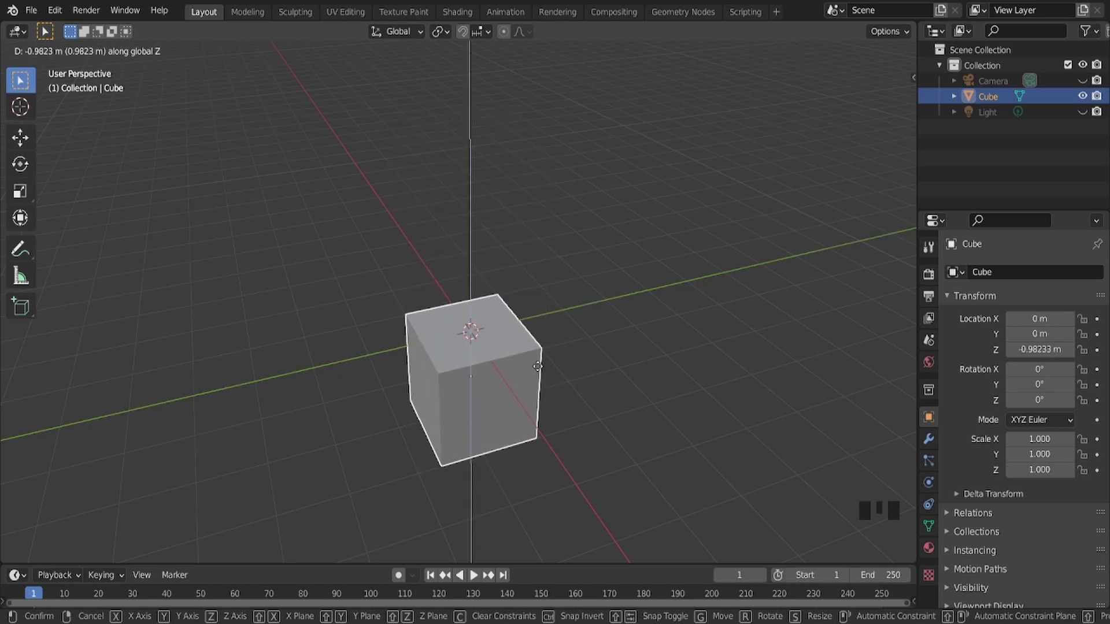
left_click(535, 343)
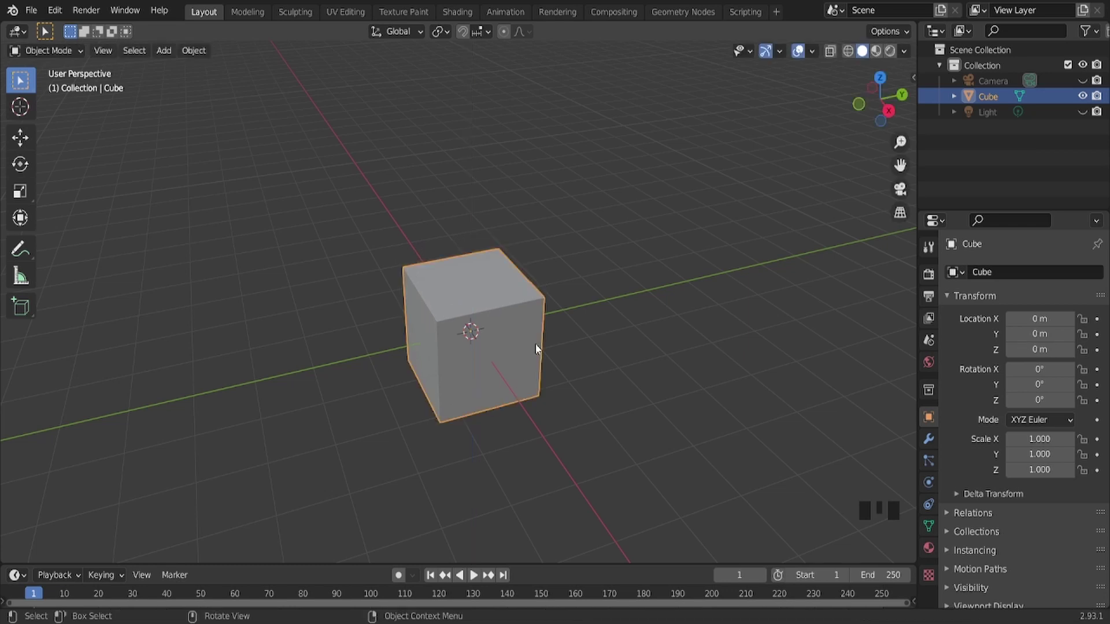
Delete the cube and add a mesh plane at the world origin in its place
key("Delete")
middle_click_drag(536, 344, 543, 293)
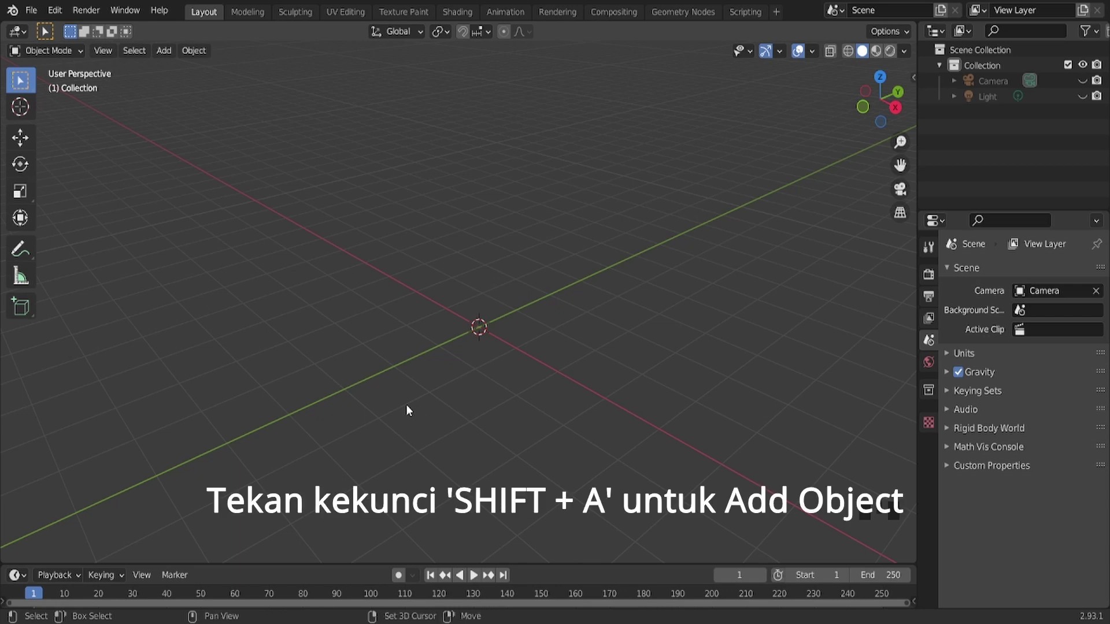
key("shift+a")
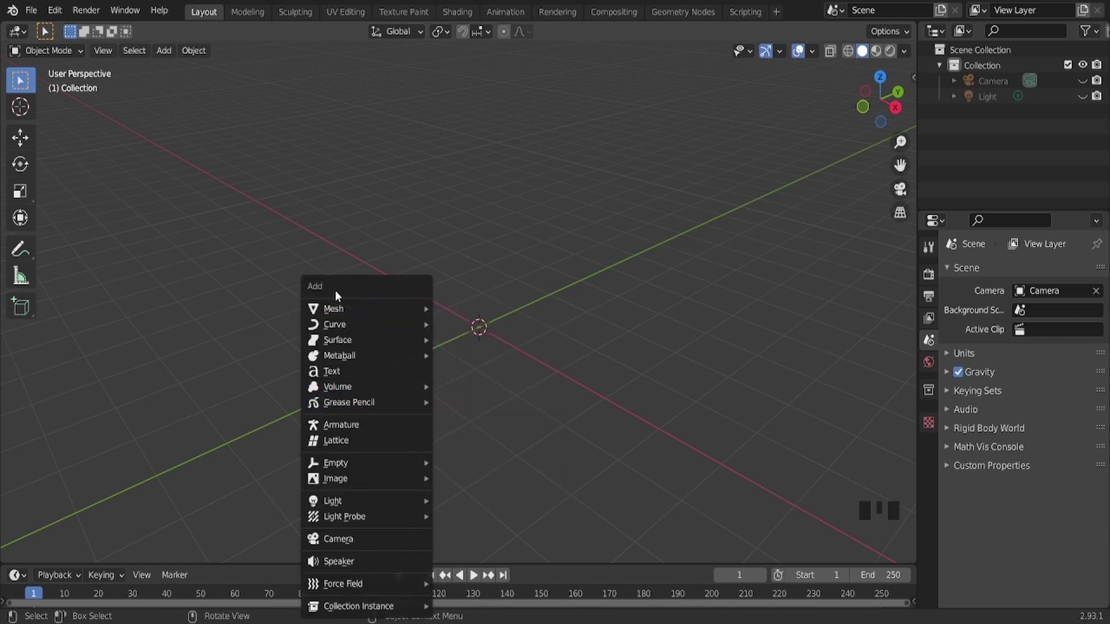
mouse_move(347, 310)
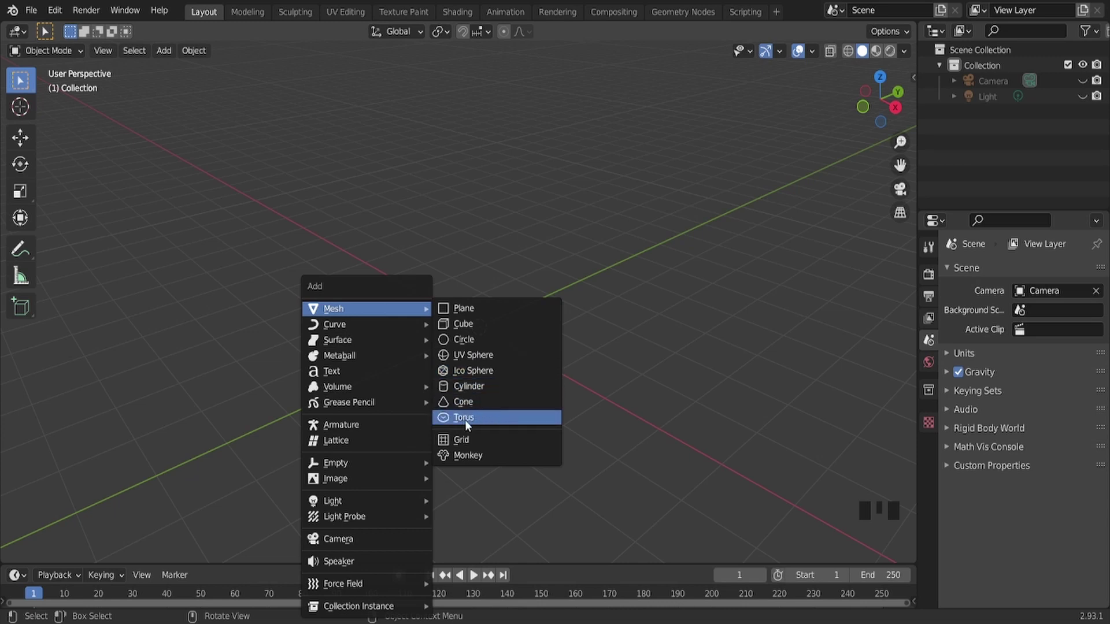
left_click(472, 310)
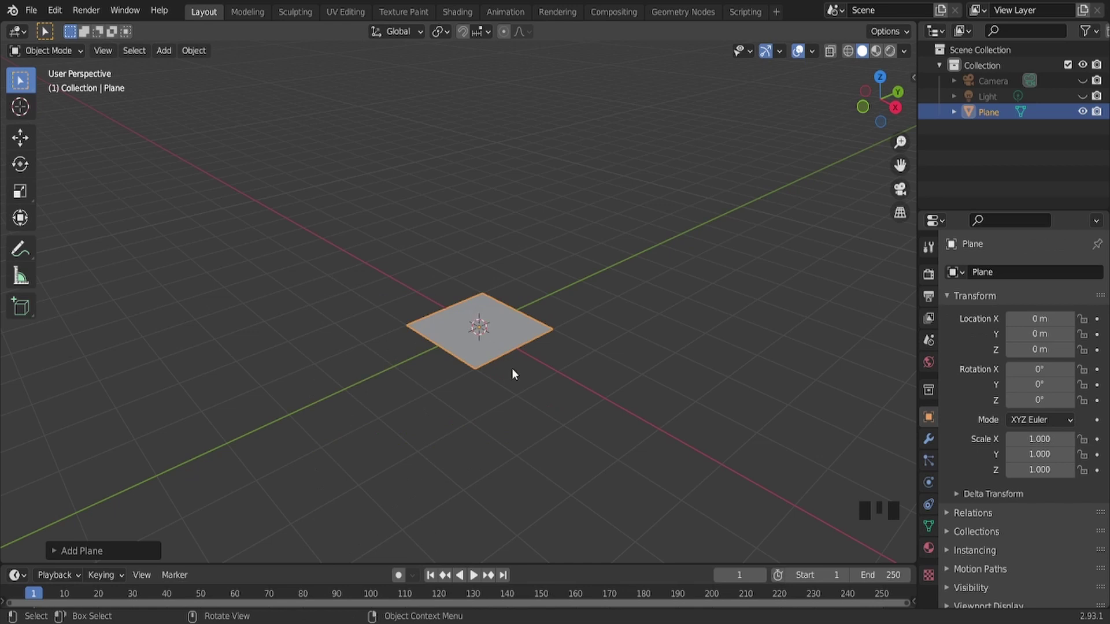
Scale the plane up uniformly to about 3.01 and deselect it
scroll(512, 368, "down", 5)
middle_click_drag(547, 357, 525, 360, "shift")
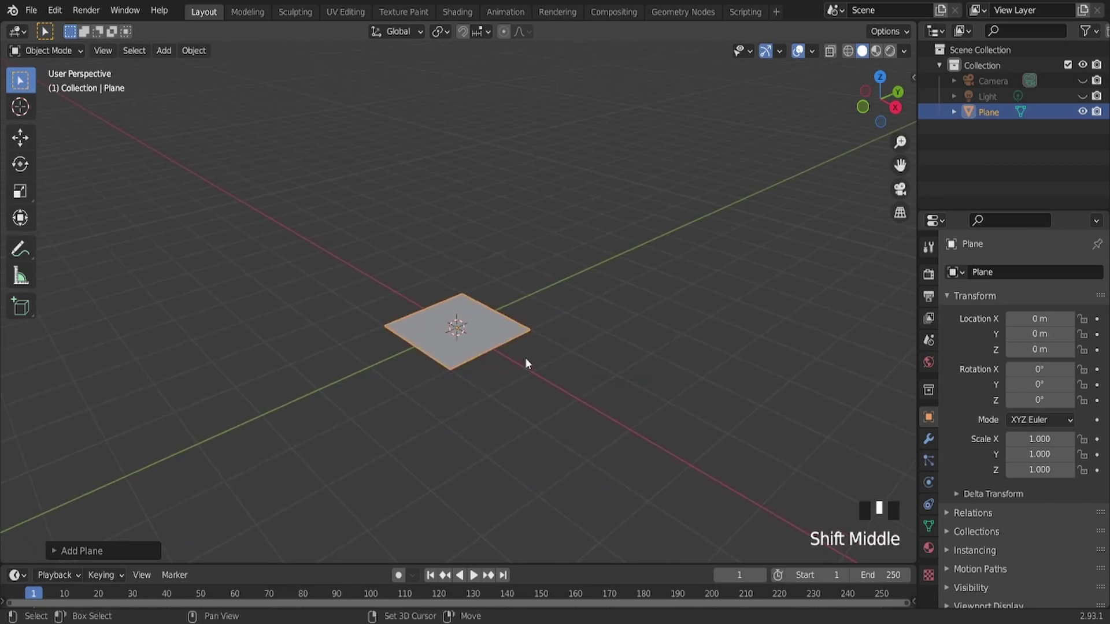
scroll(525, 363, "up", 1)
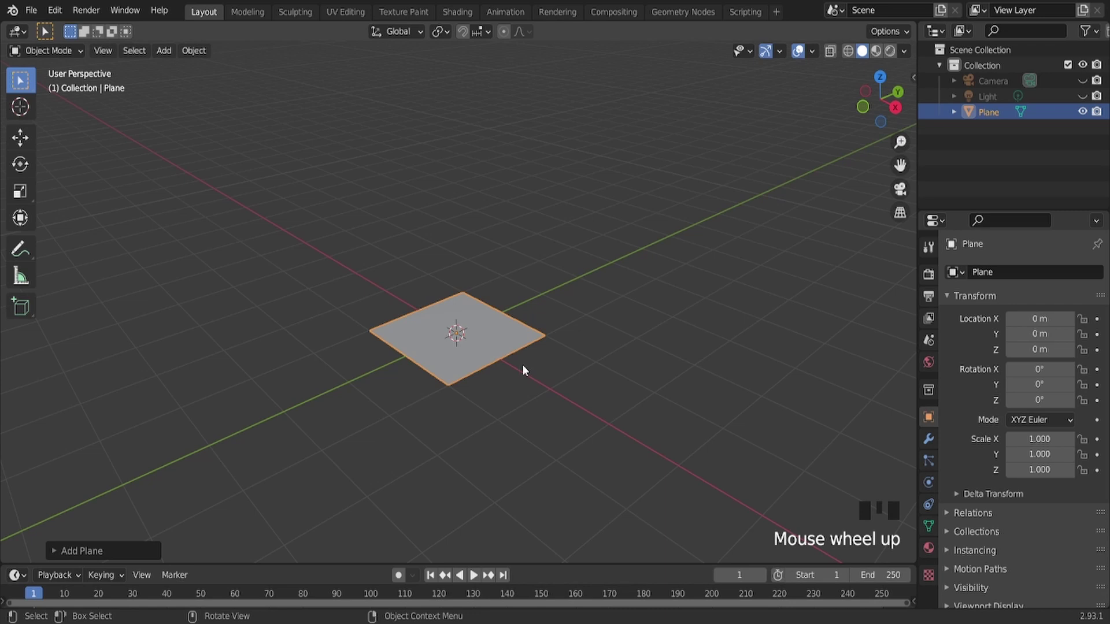
key("s")
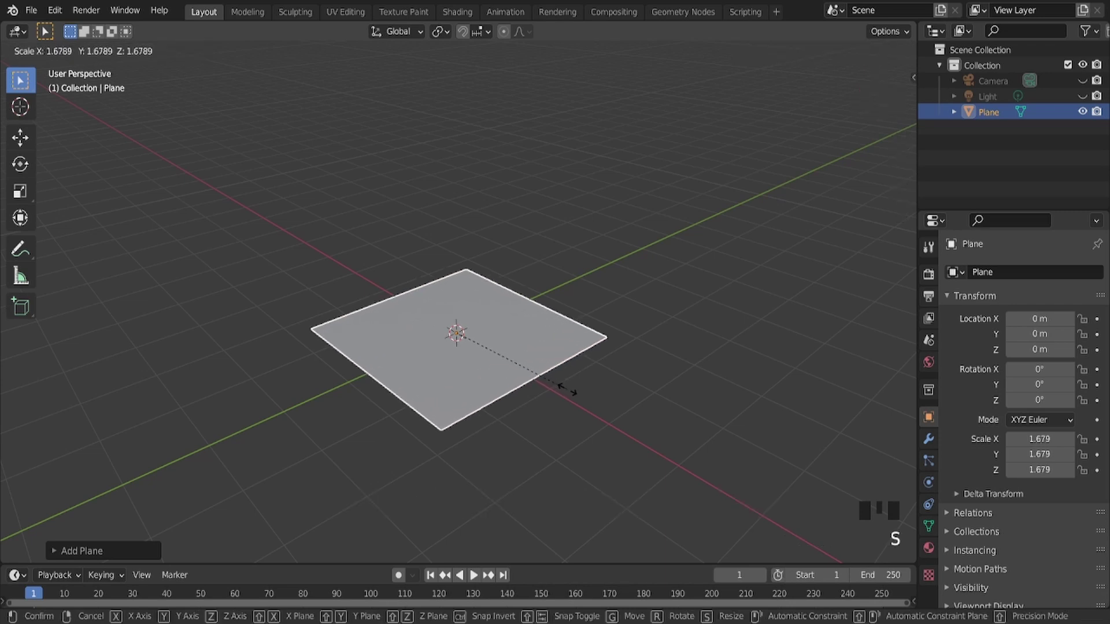
left_click(653, 435)
left_click(628, 244)
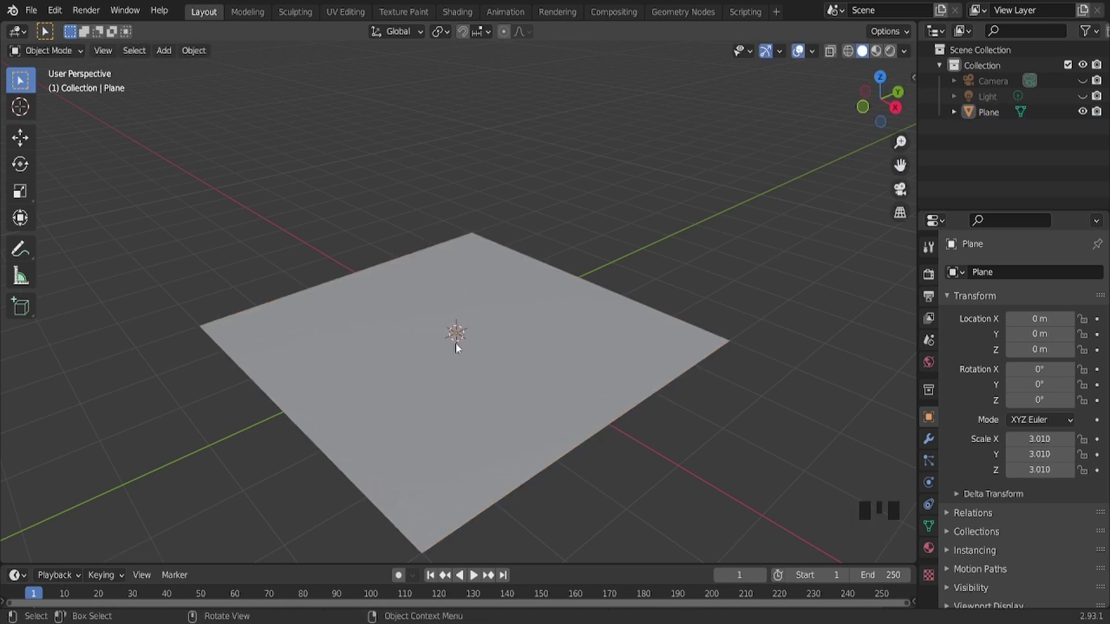
Add a mesh cube at the world origin, in the middle of the plane
key("shift")
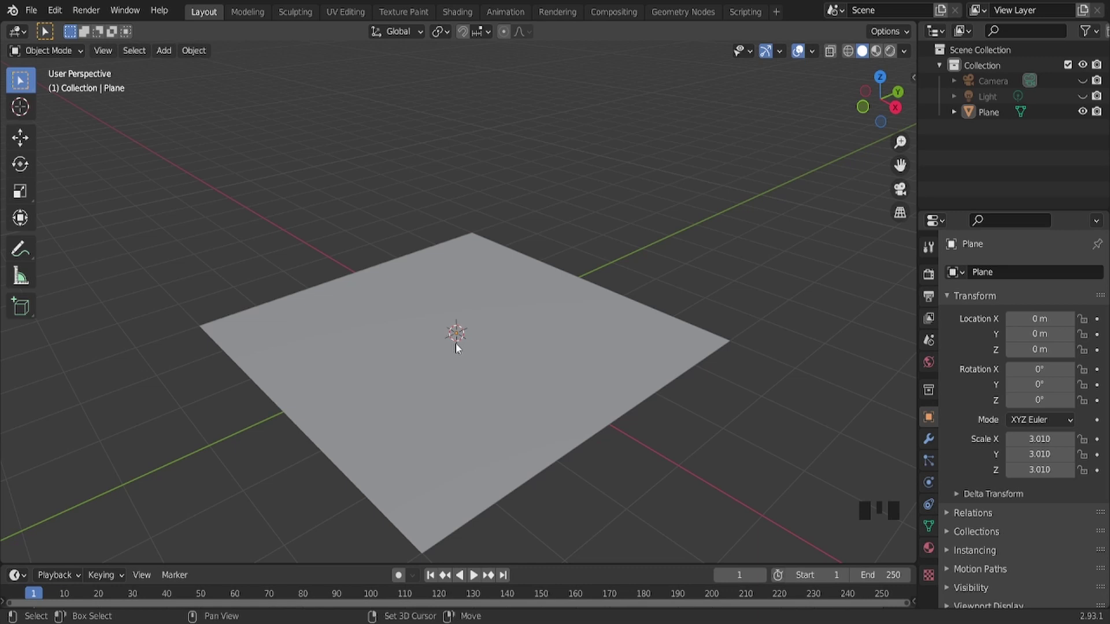
key("shift+a")
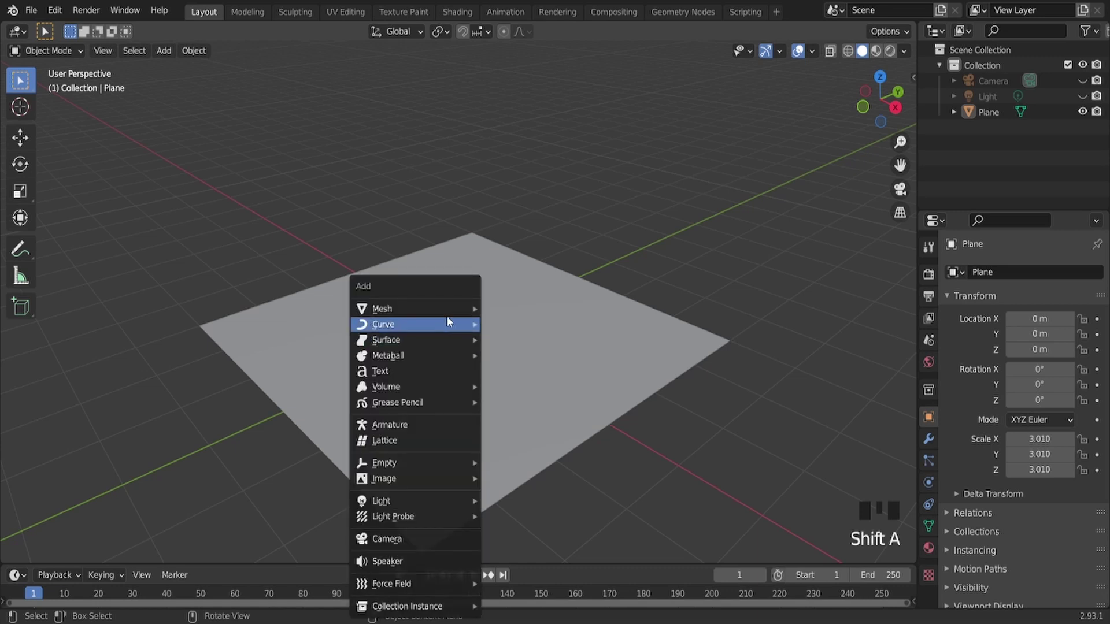
mouse_move(445, 310)
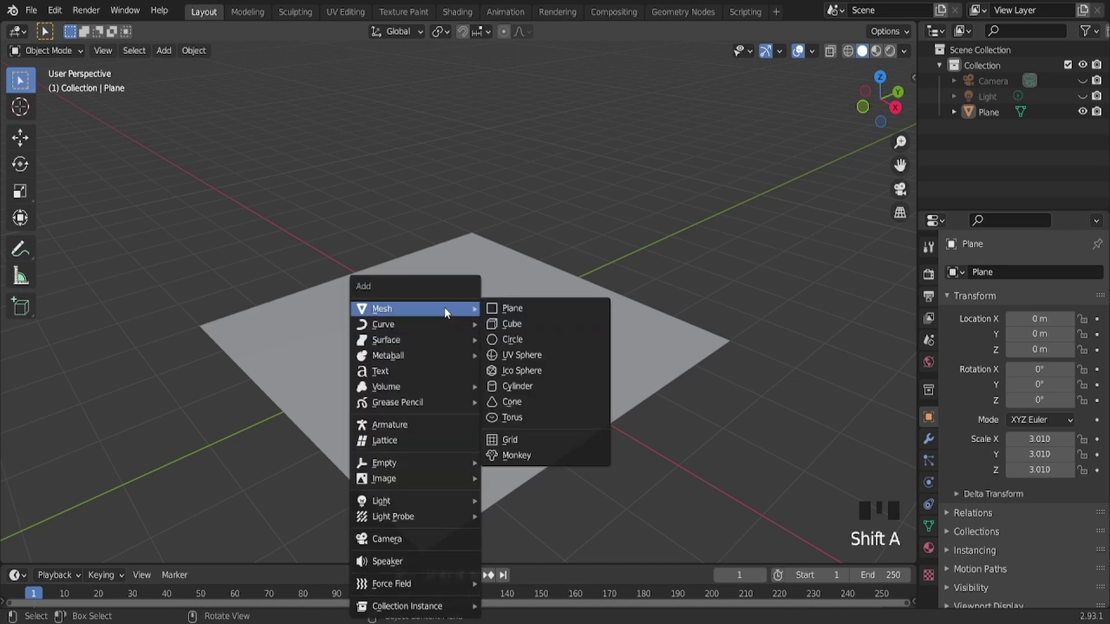
left_click(529, 322)
scroll(427, 352, "up", 3)
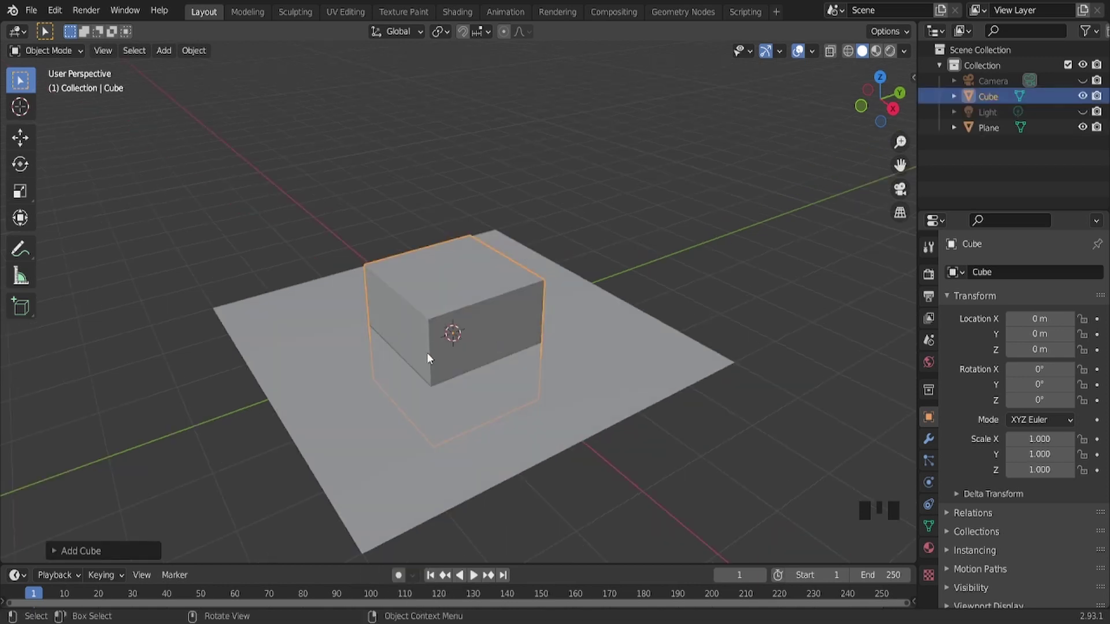
Turn on snapping to faces and move the cube up 1 m along the global Z axis so it rests on the plane
left_click(477, 31)
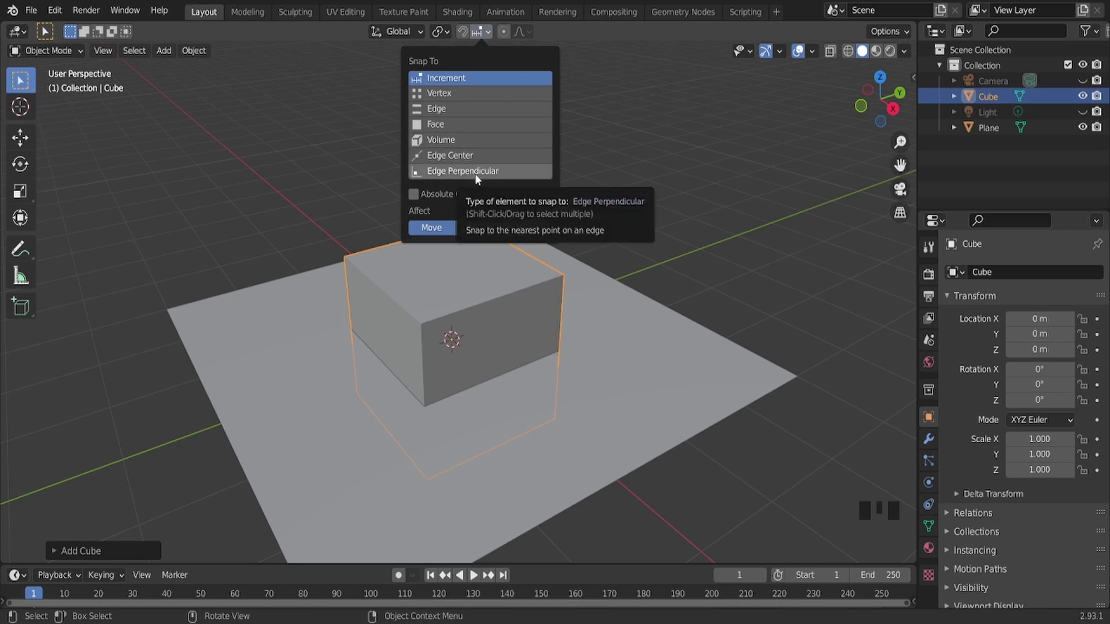
left_click(458, 126)
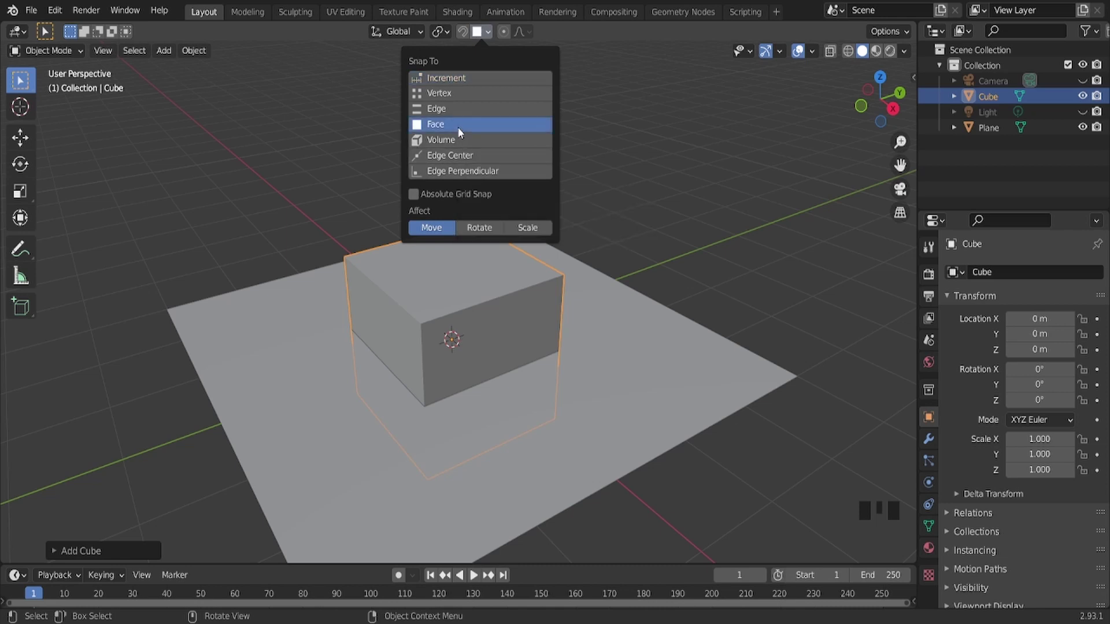
left_click(463, 32)
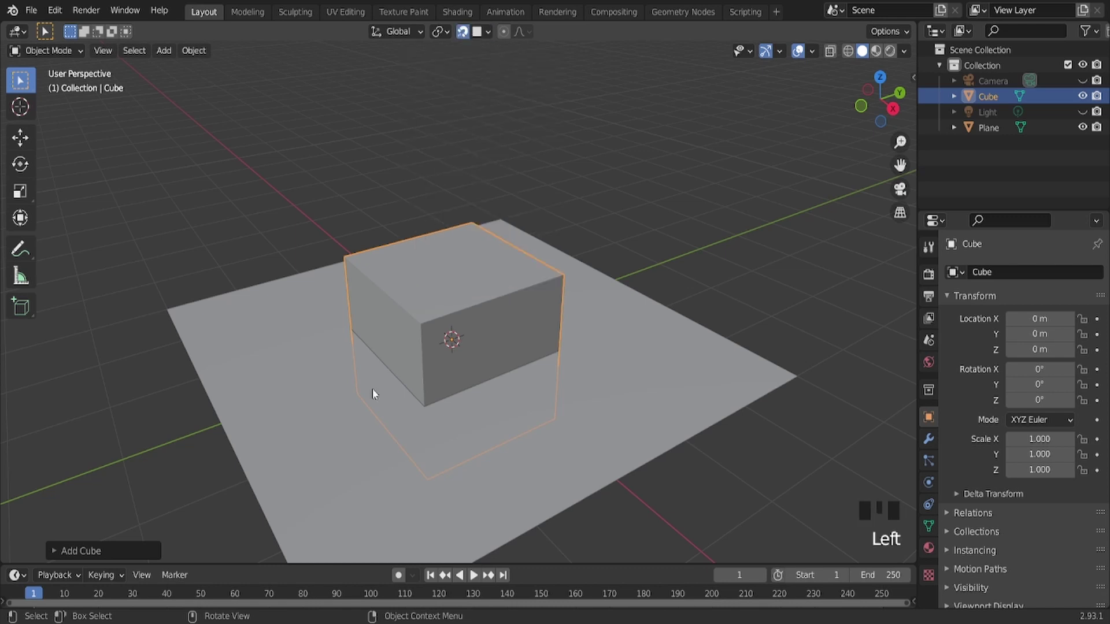
key("g")
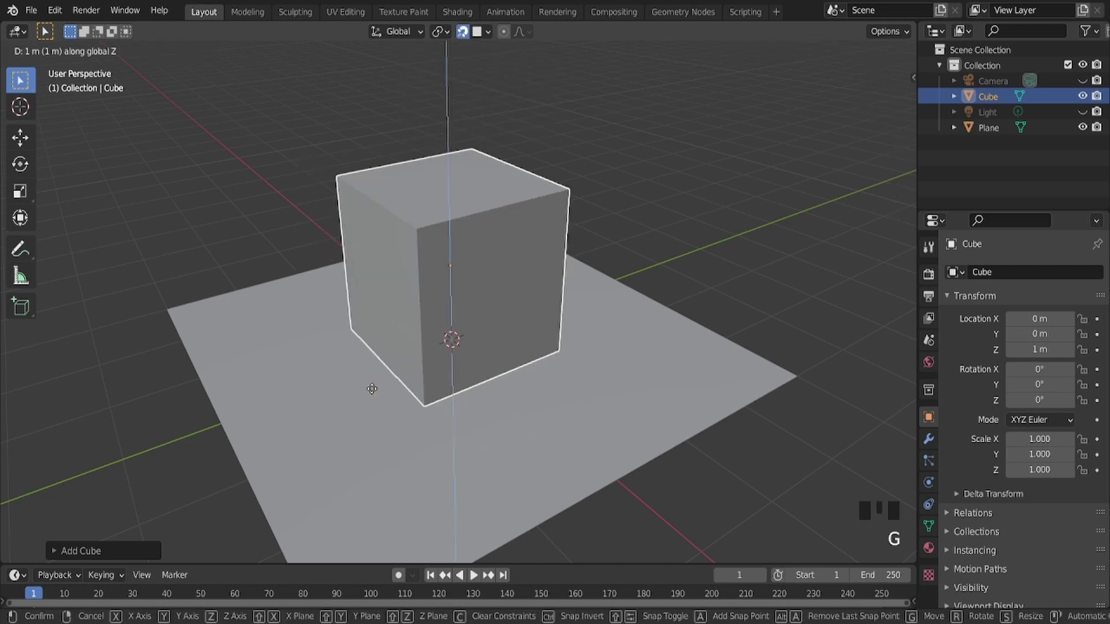
left_click(390, 414)
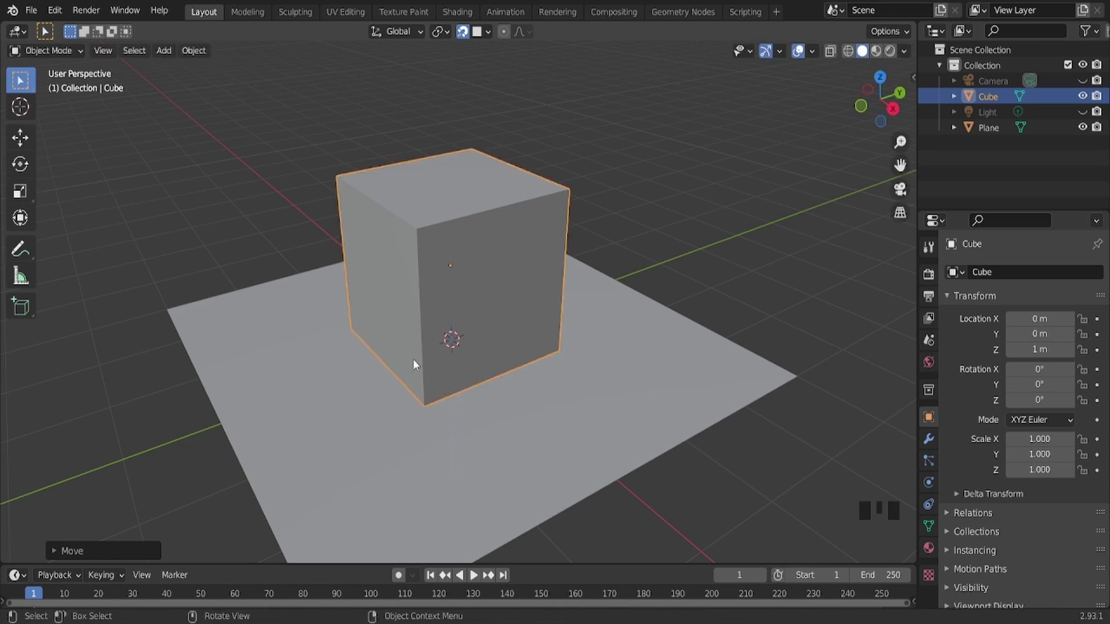
Select the plane and scale it up uniformly to a scale of about 9.85
left_click(567, 359)
scroll(567, 359, "up", 3)
key("s")
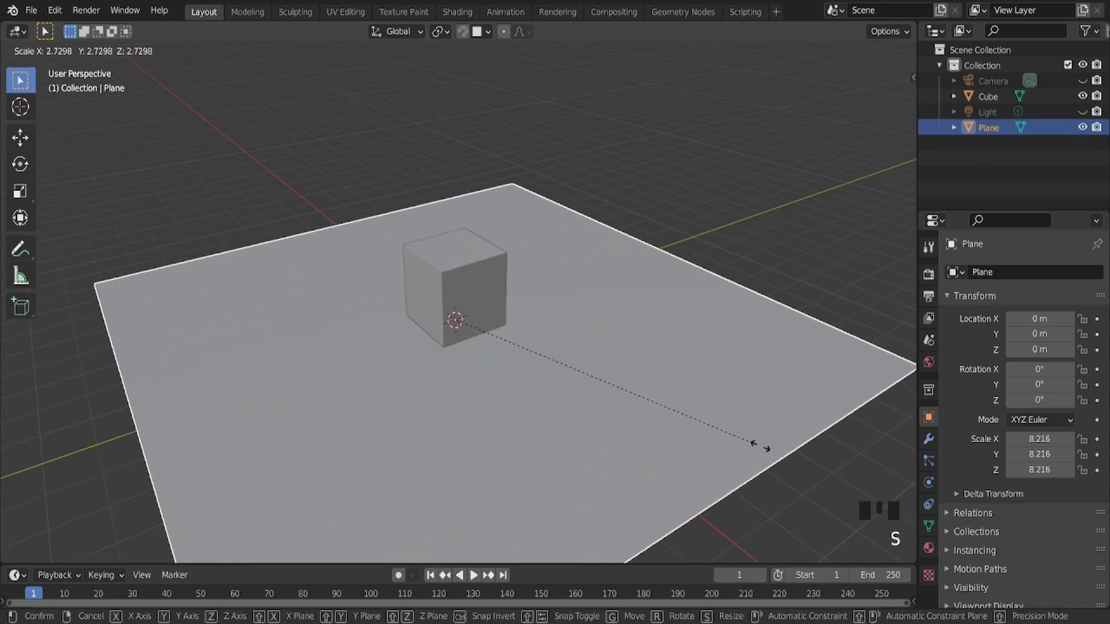
left_click(819, 465)
scroll(508, 357, "up", 2)
scroll(508, 357, "up", 2)
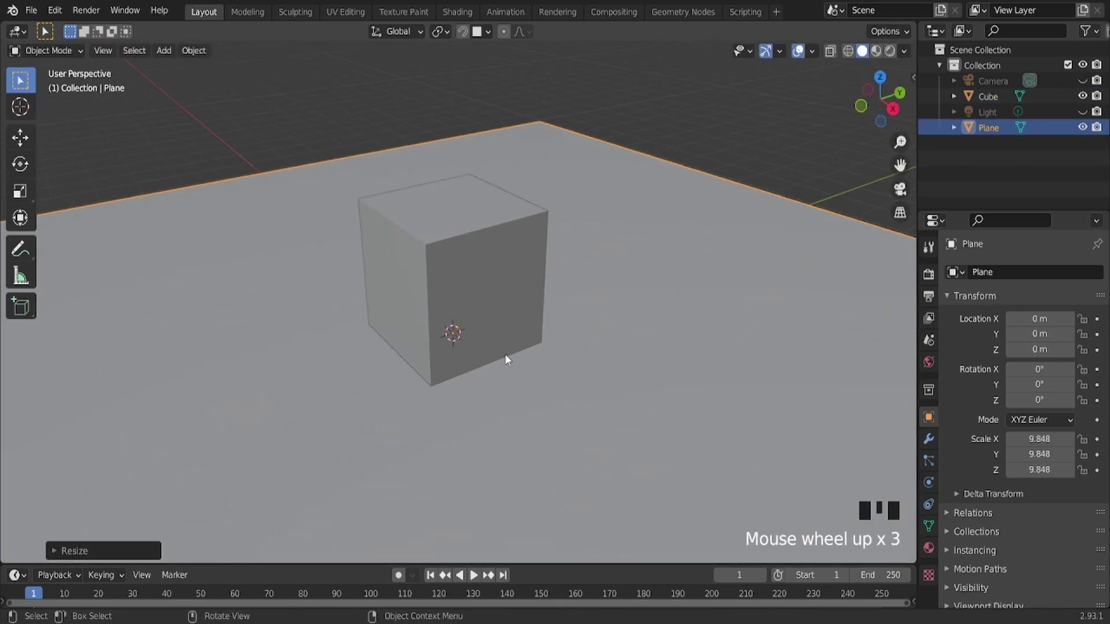
Add a mesh cylinder at the world origin and, with face snapping turned on, move it up 1 m along Z onto the plane
key("shift+a")
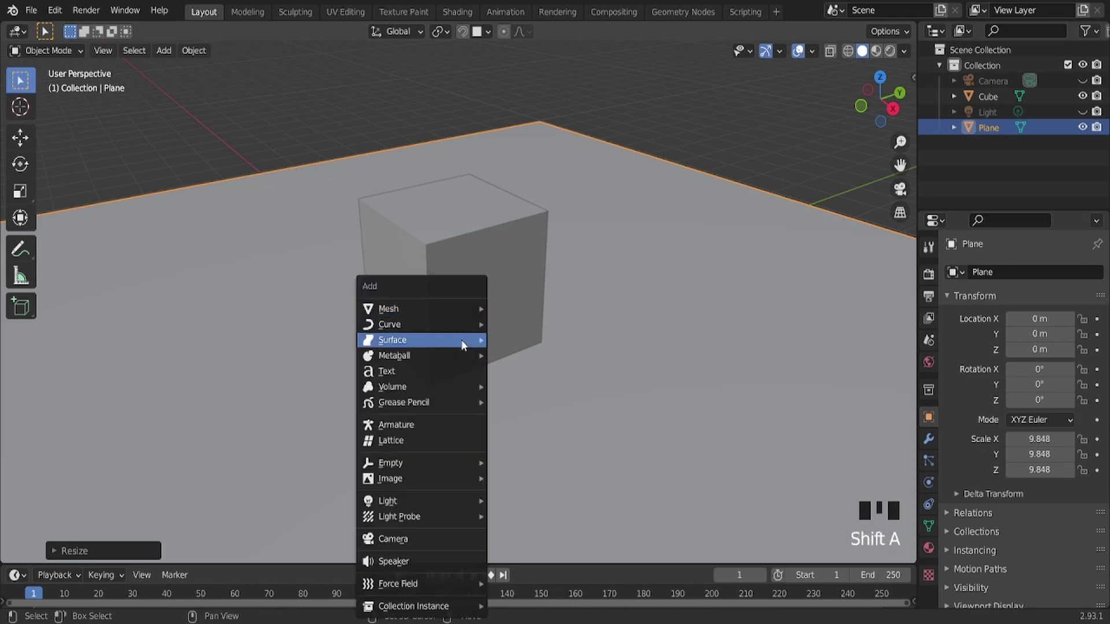
mouse_move(456, 308)
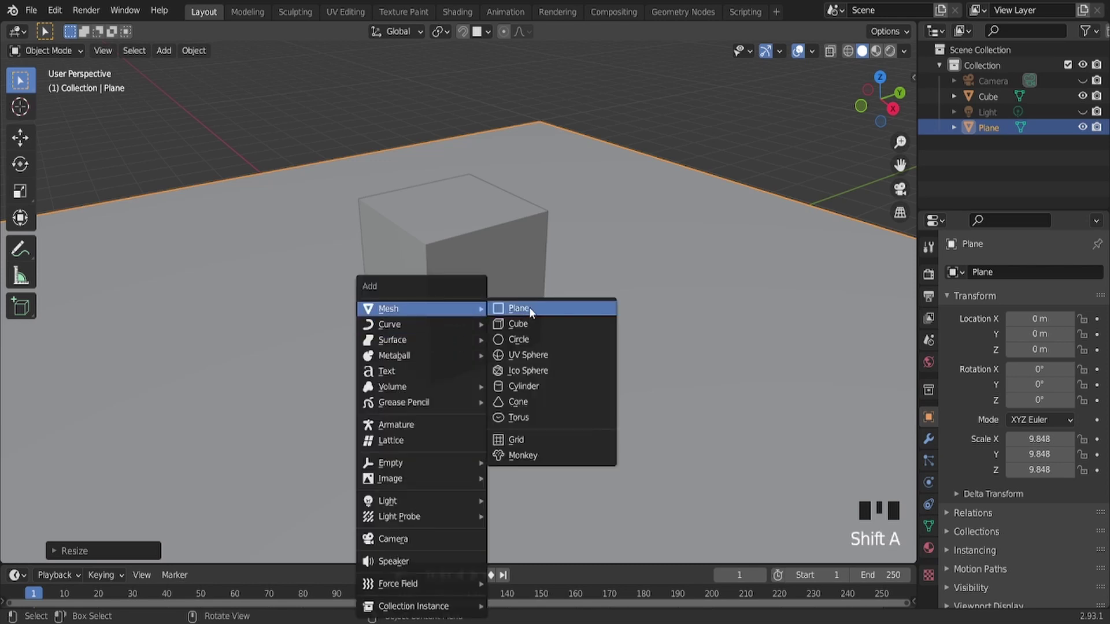
left_click(548, 392)
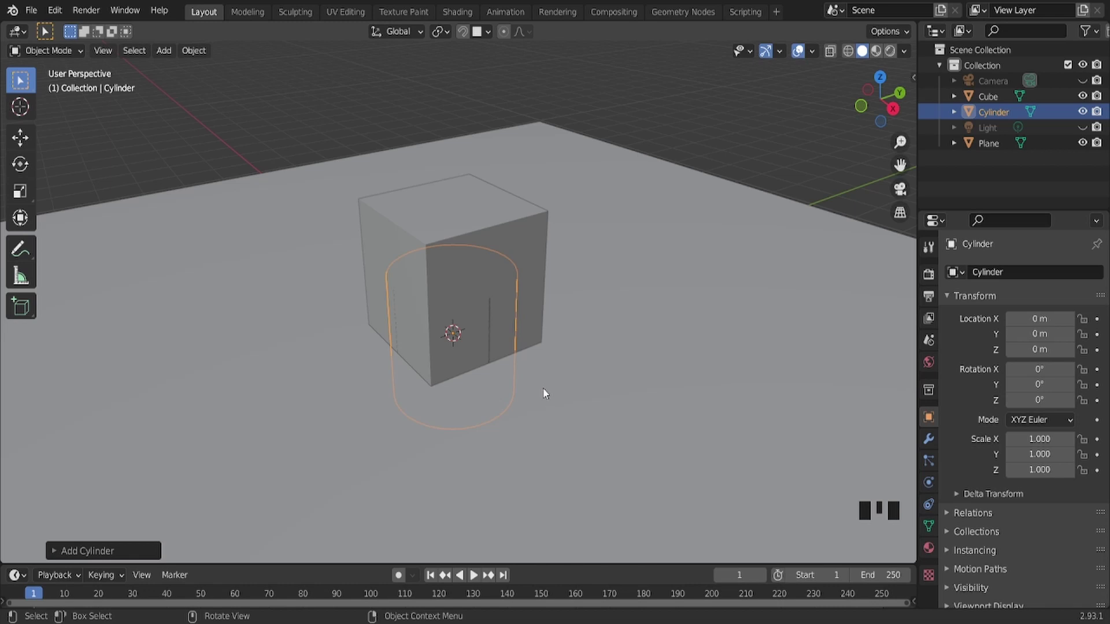
left_click(481, 31)
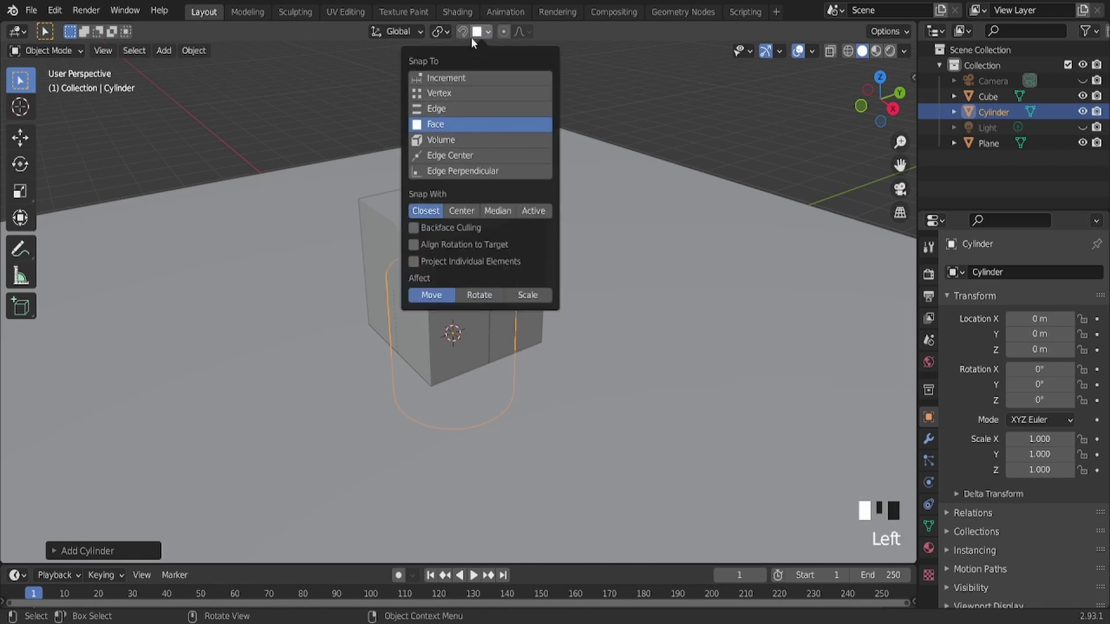
left_click(463, 31)
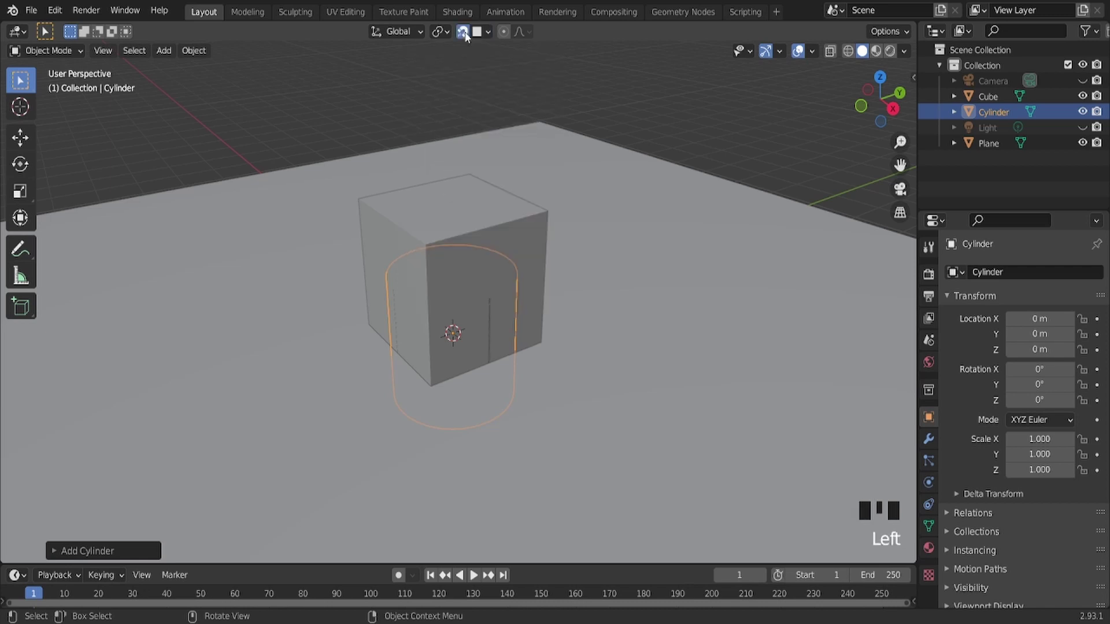
key("g")
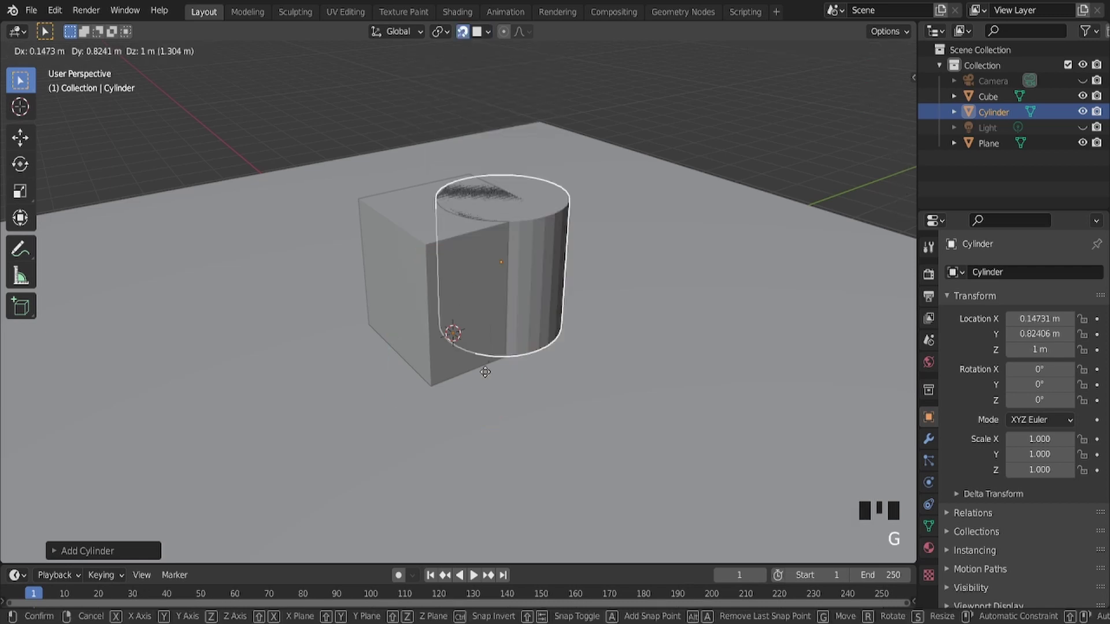
left_click(487, 379)
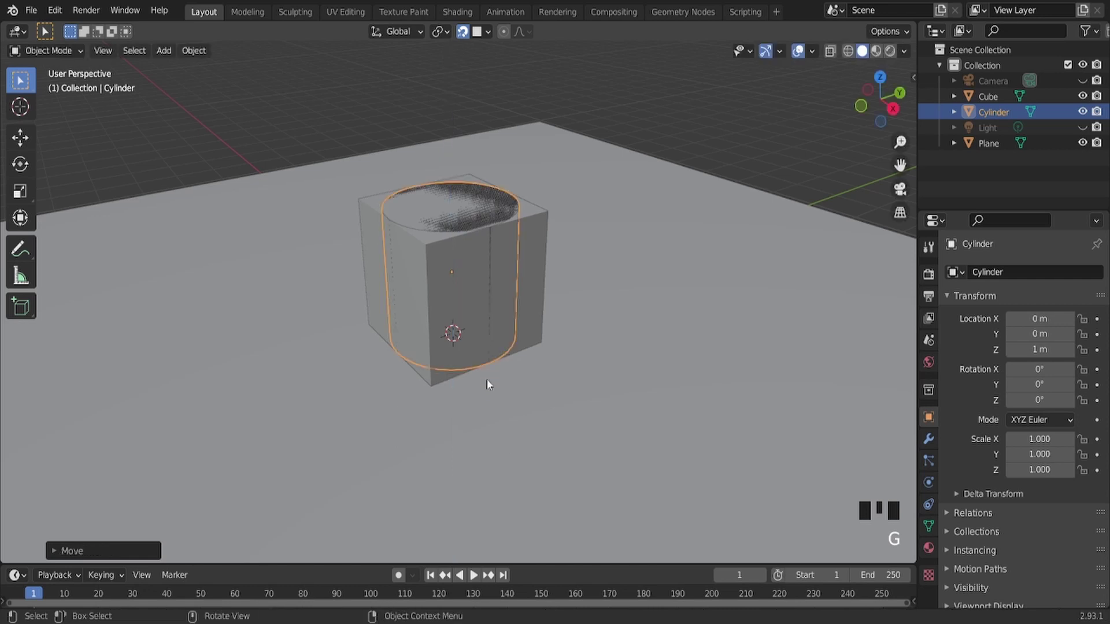
Turn off snapping, move the cylinder along the global Y axis to about -2.85 m, beside the cube, and deselect it
left_click(463, 32)
key("g")
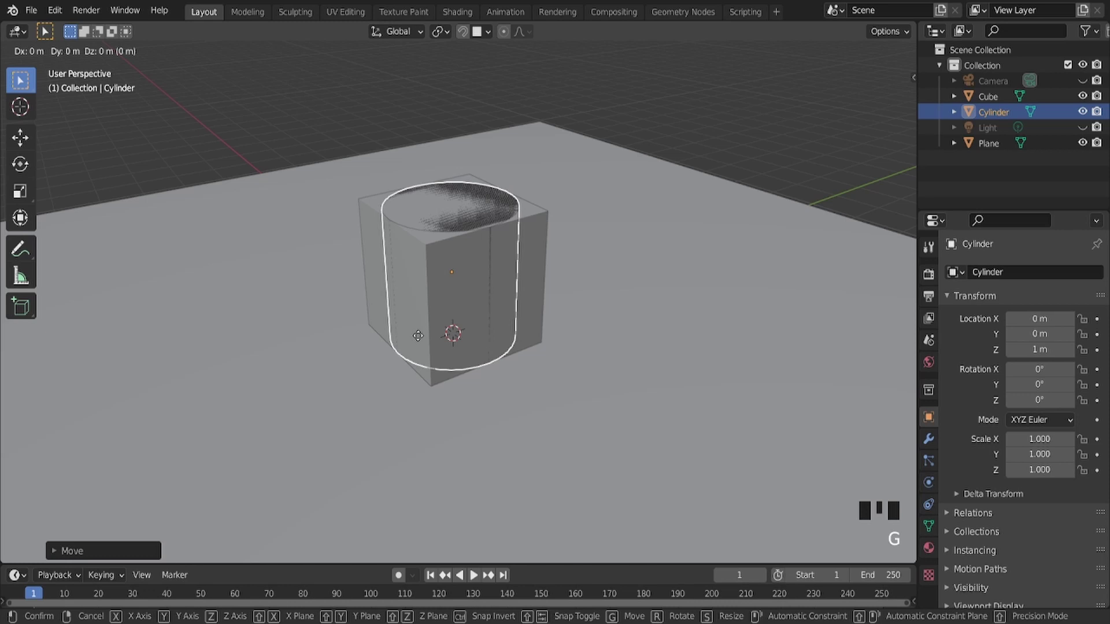
key("y")
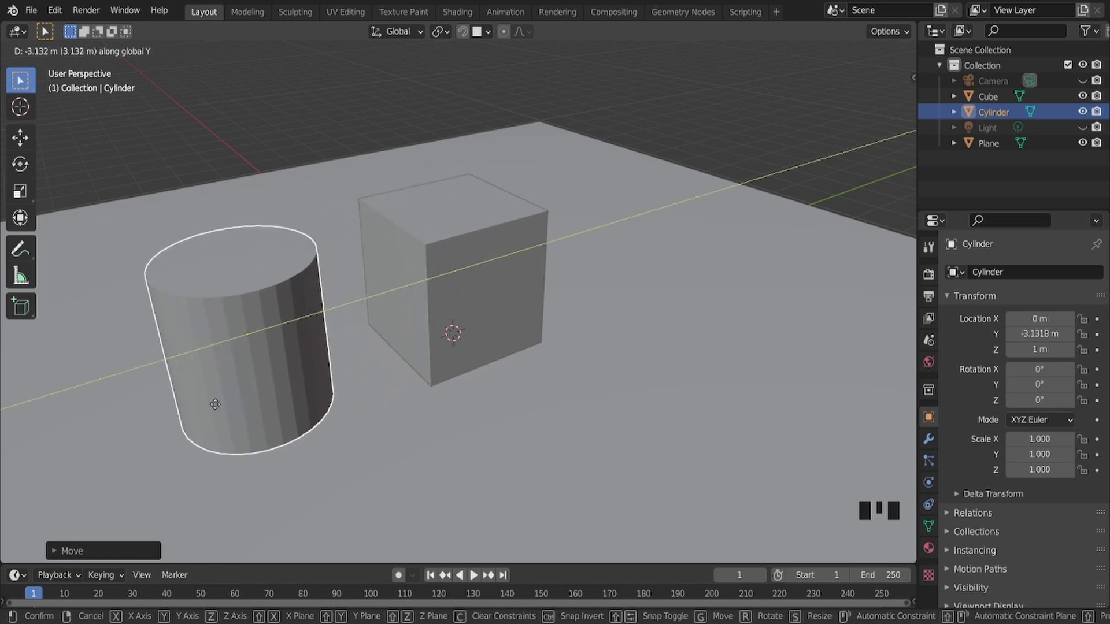
left_click(238, 406)
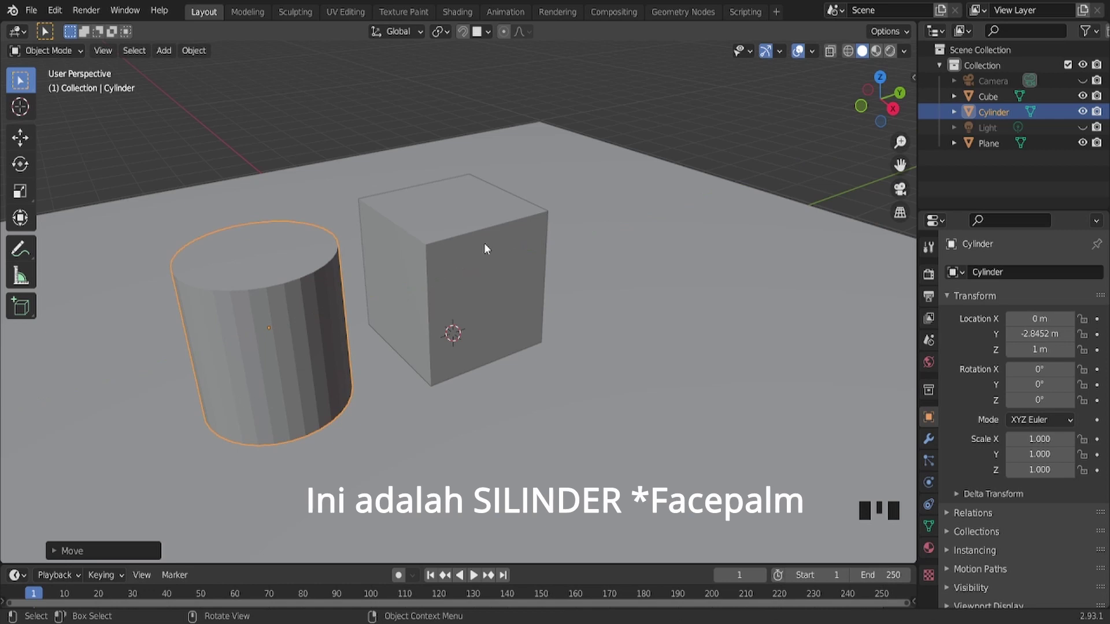
left_click(694, 148)
Add a UV sphere at the world origin and raise it along the global Z axis to about 1.13 m
key("shift+a")
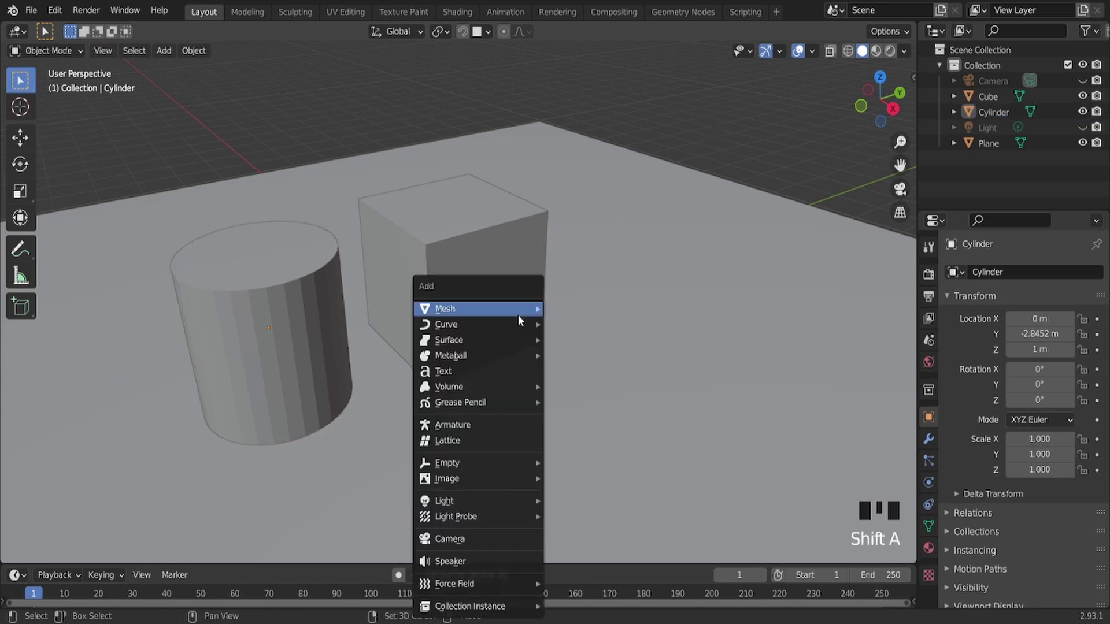
mouse_move(519, 320)
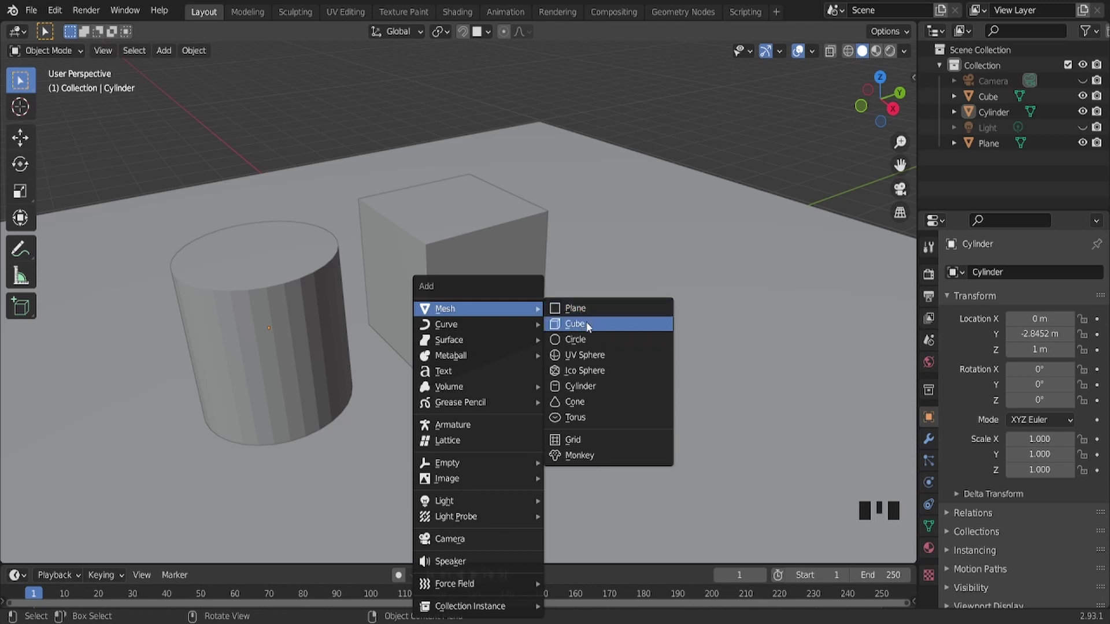
left_click(602, 358)
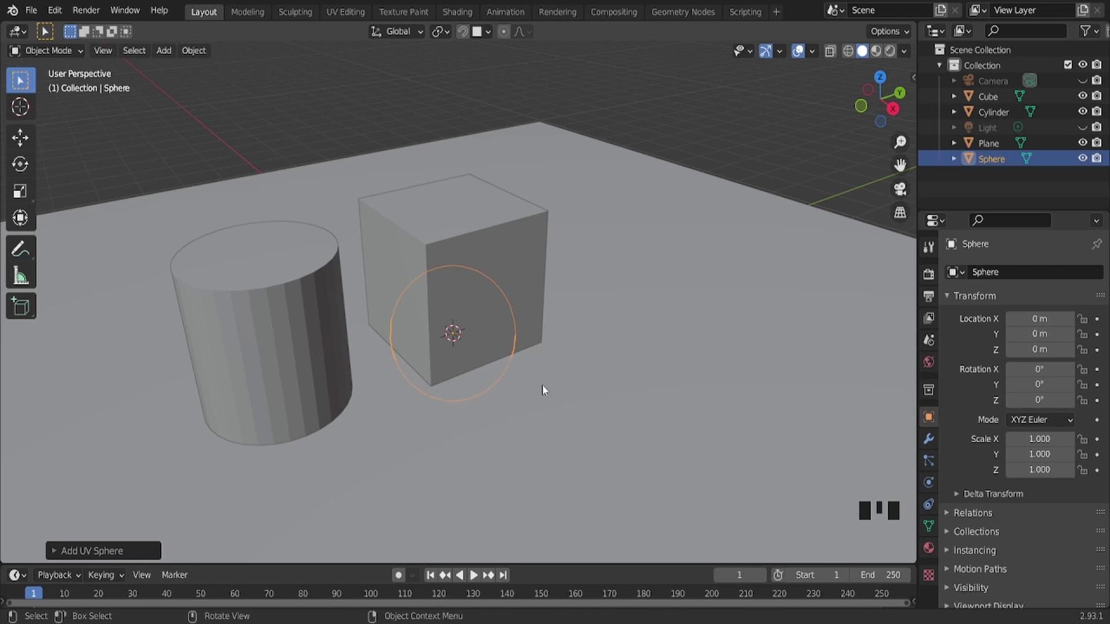
key("g")
key("z")
left_click(527, 311)
Move the sphere along the global Y axis to about 2.41 m, on the side of the cube opposite the cylinder
scroll(527, 311, "up", 4)
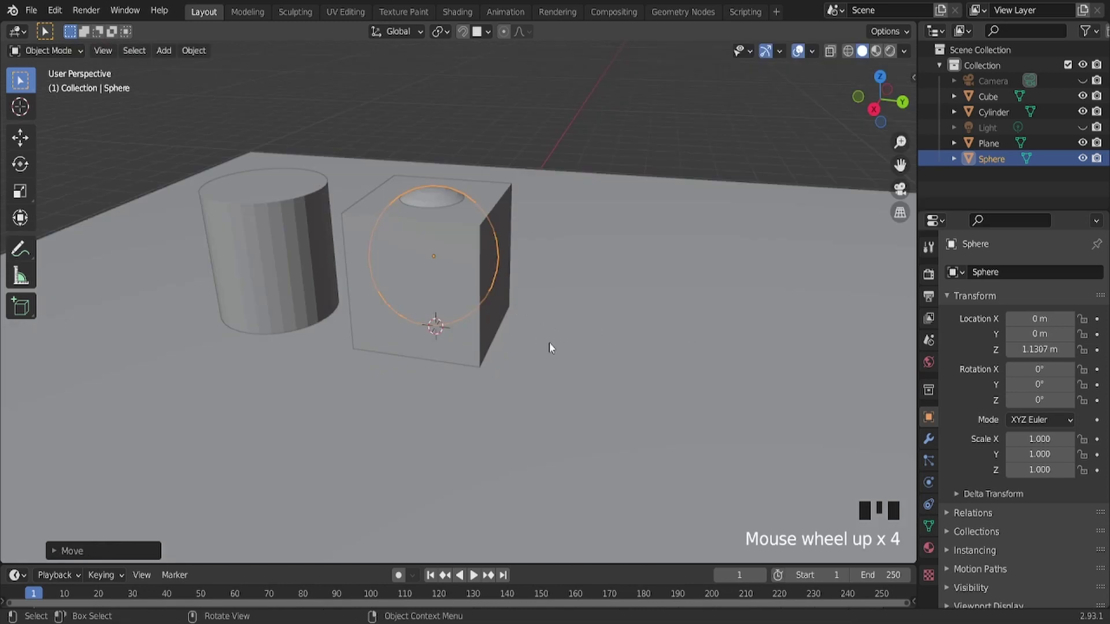
key("g")
key("y")
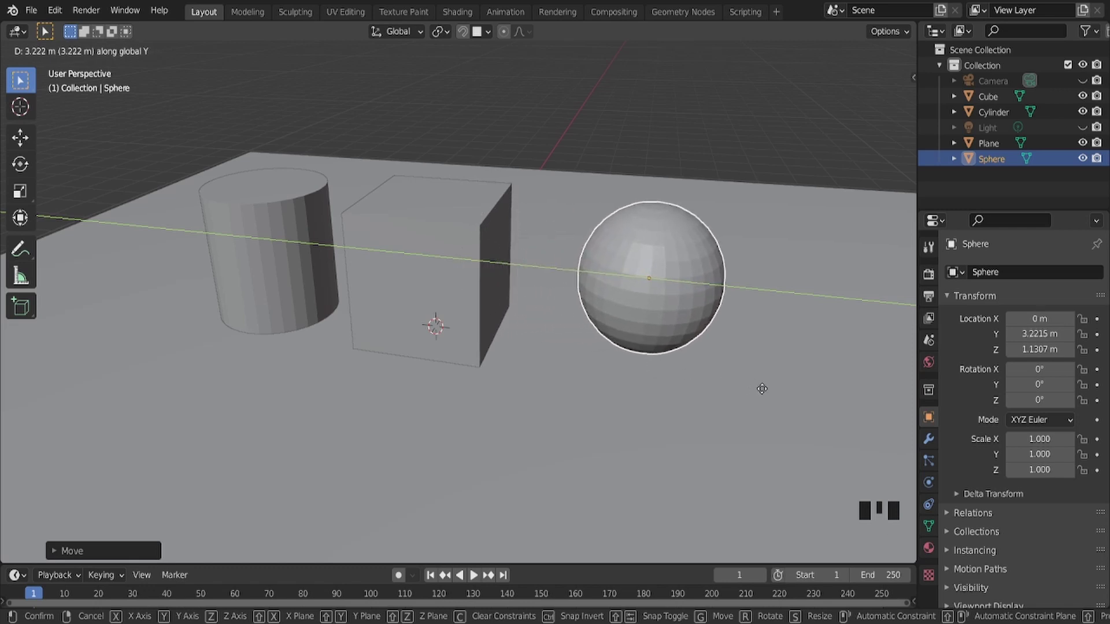
left_click(706, 367)
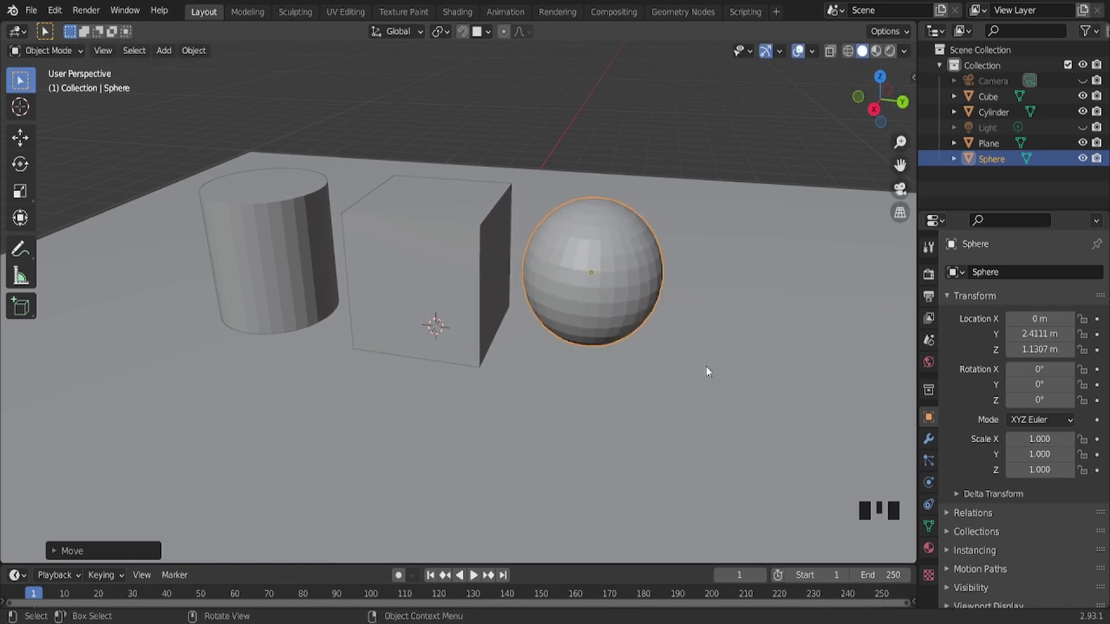
Add a monkey mesh at the world origin and raise it along the global Z axis to about 3.49 m, above the cube
scroll(511, 318, "down", 3)
mouse_move(511, 318)
middle_mouse_down()
mouse_move(479, 313)
mouse_move(490, 317)
middle_mouse_up()
scroll(491, 316, "up", 3)
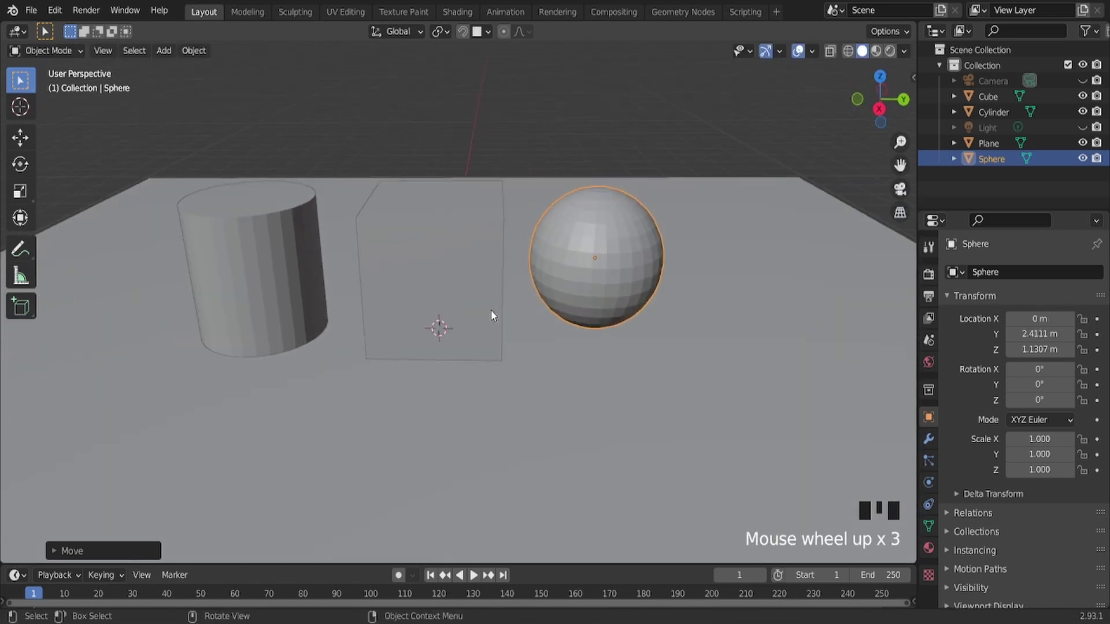
key("shift+a")
mouse_move(491, 310)
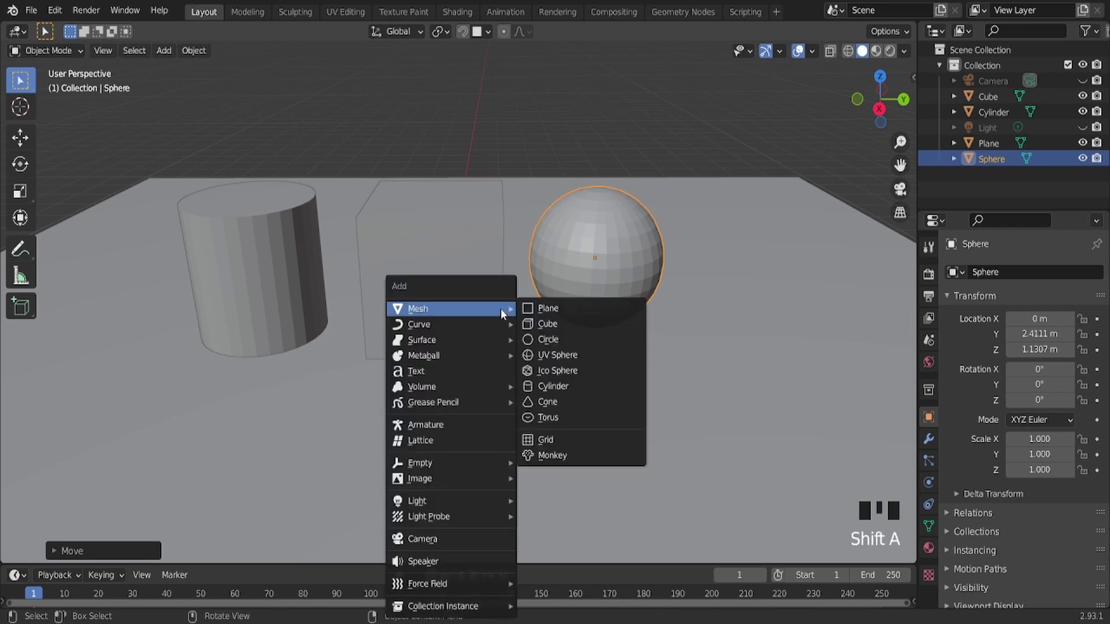
left_click(564, 456)
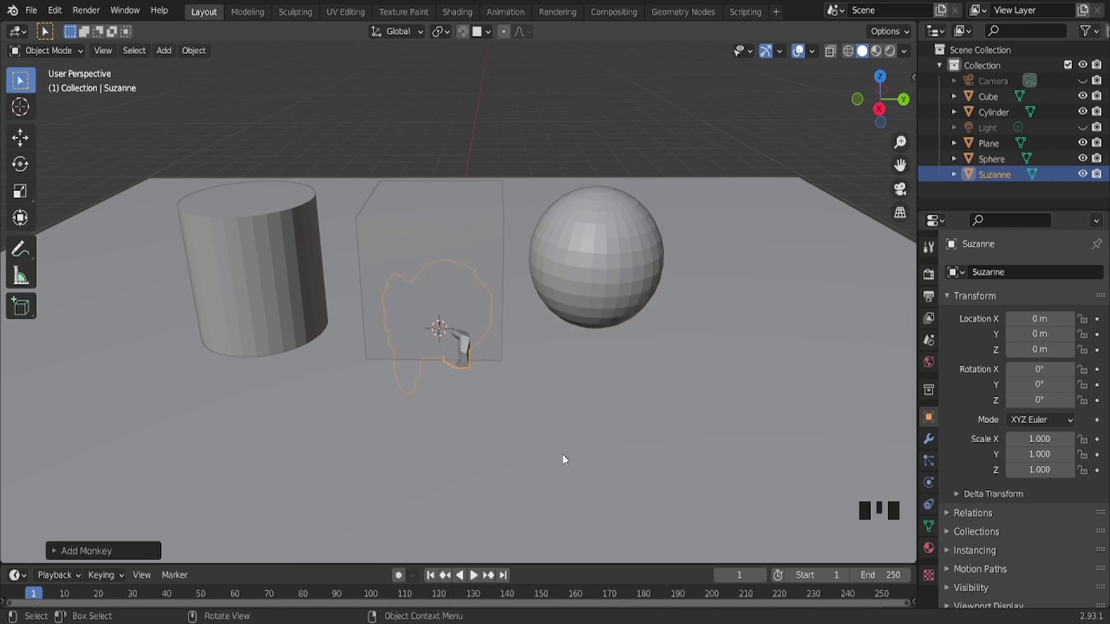
key("g")
key("z")
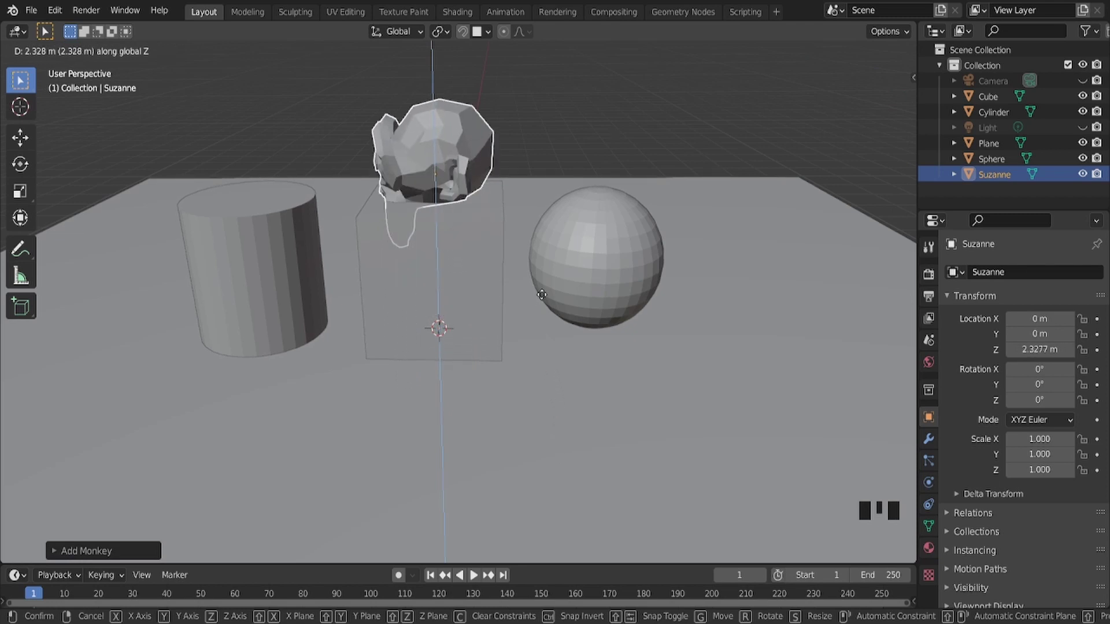
left_click(539, 207)
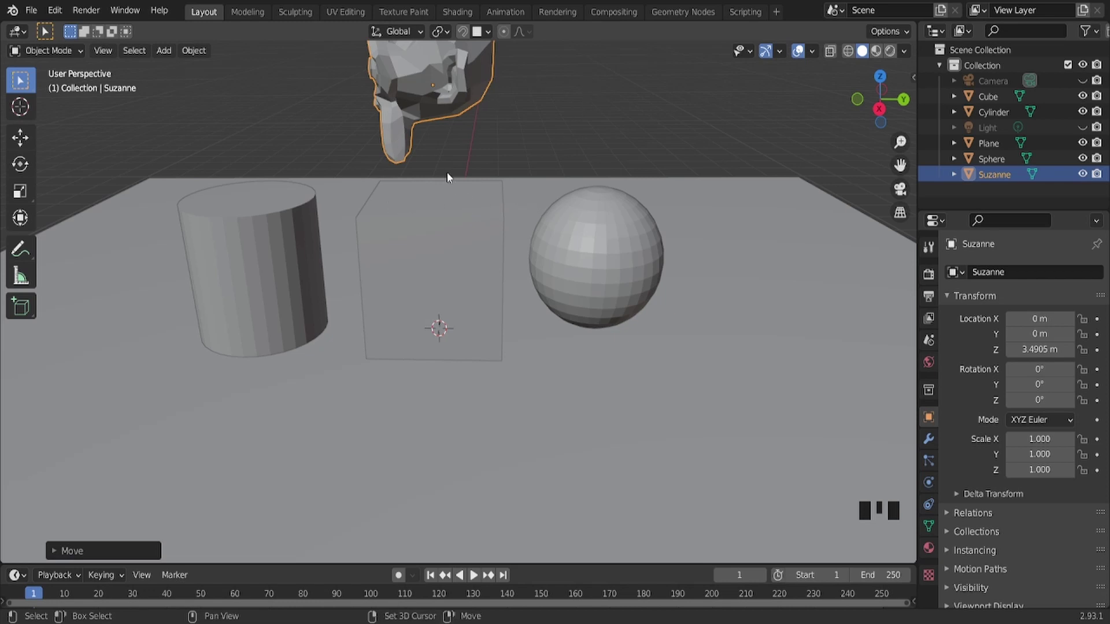
Rotate the monkey 90° about the global Z axis and deselect it
middle_click_drag(439, 163, 462, 270, "shift")
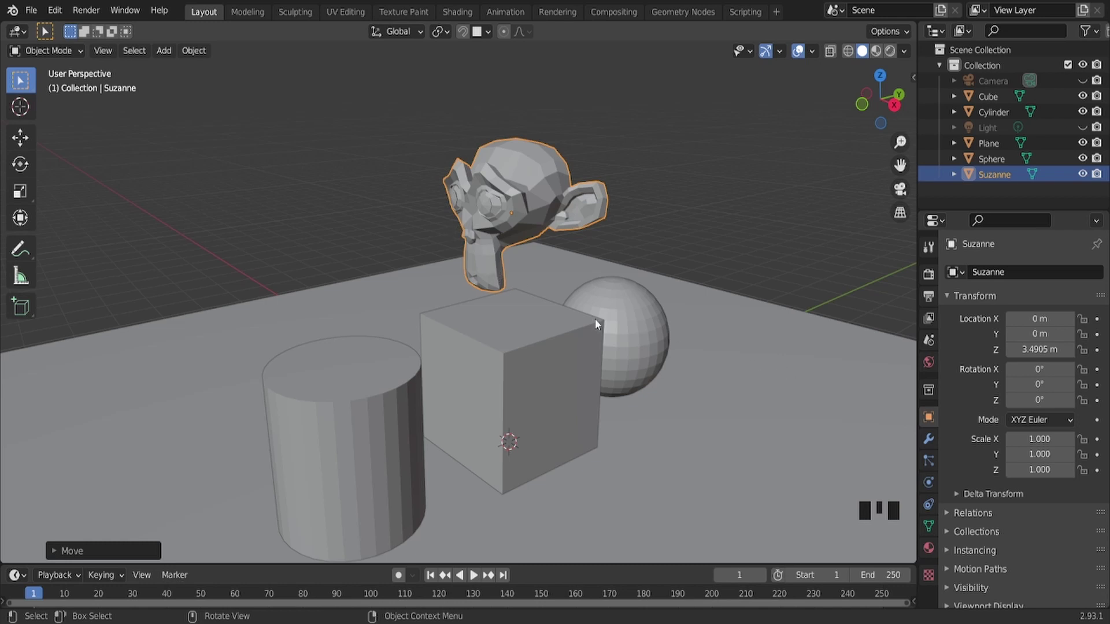
key("r")
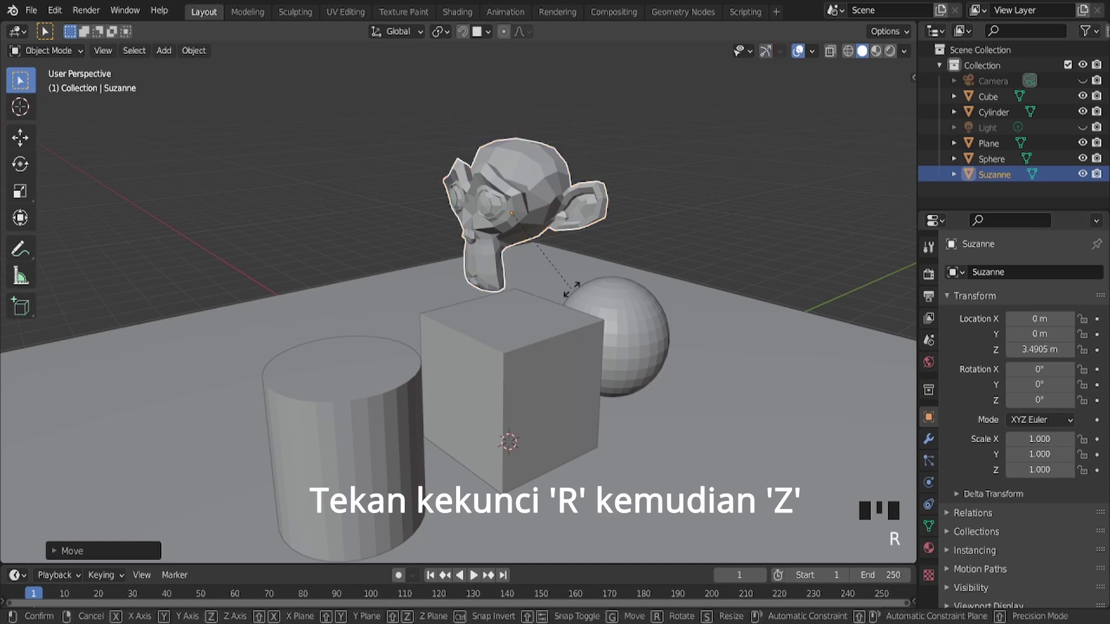
key("z")
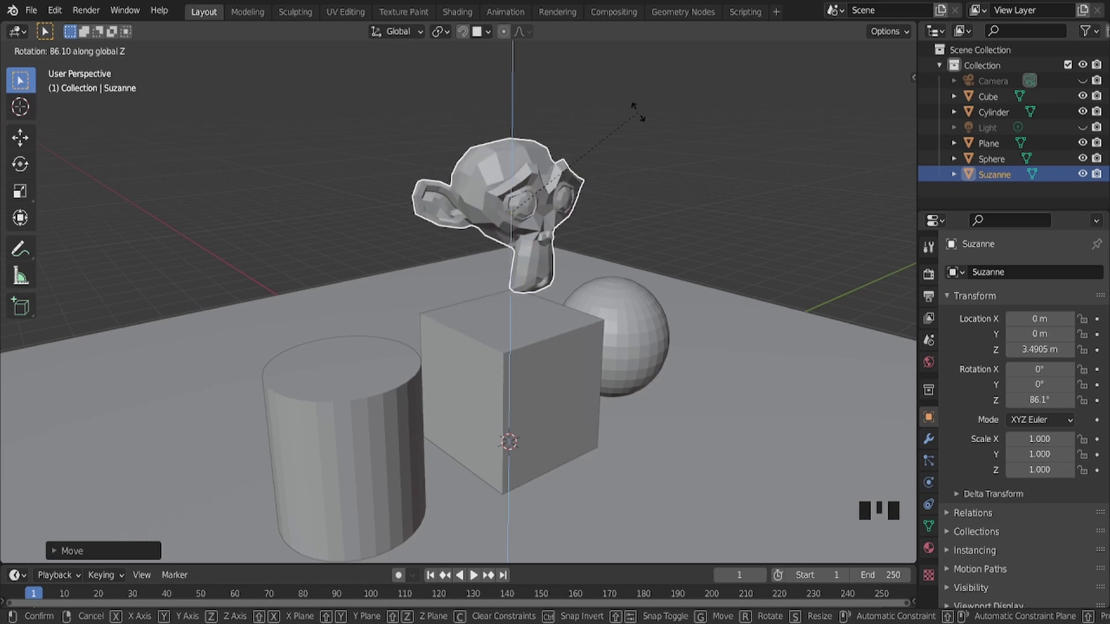
type("9")
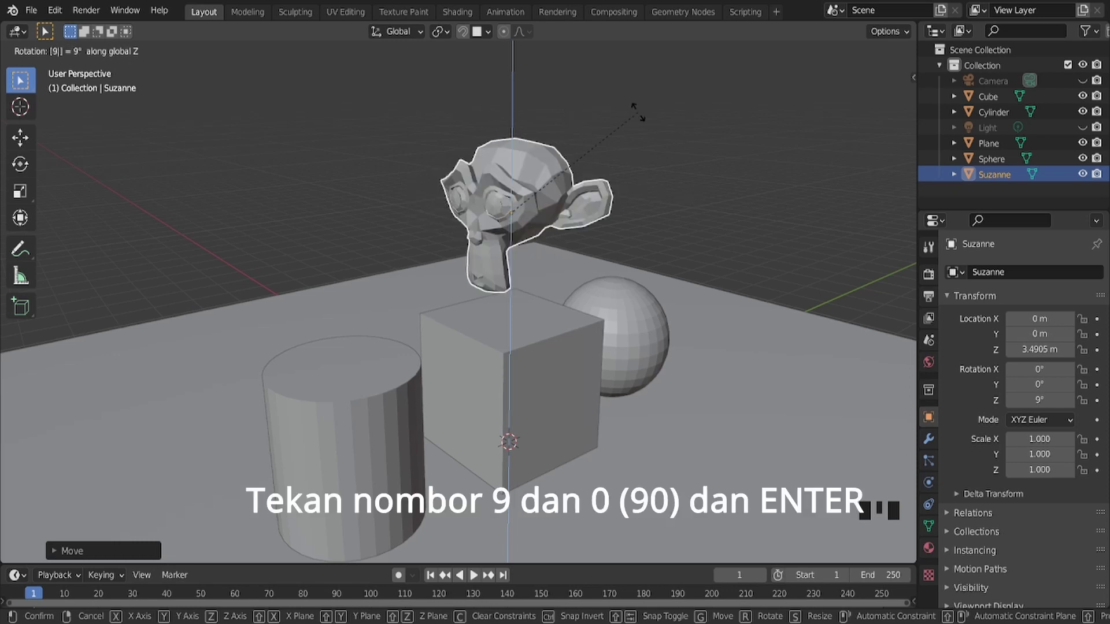
type("0")
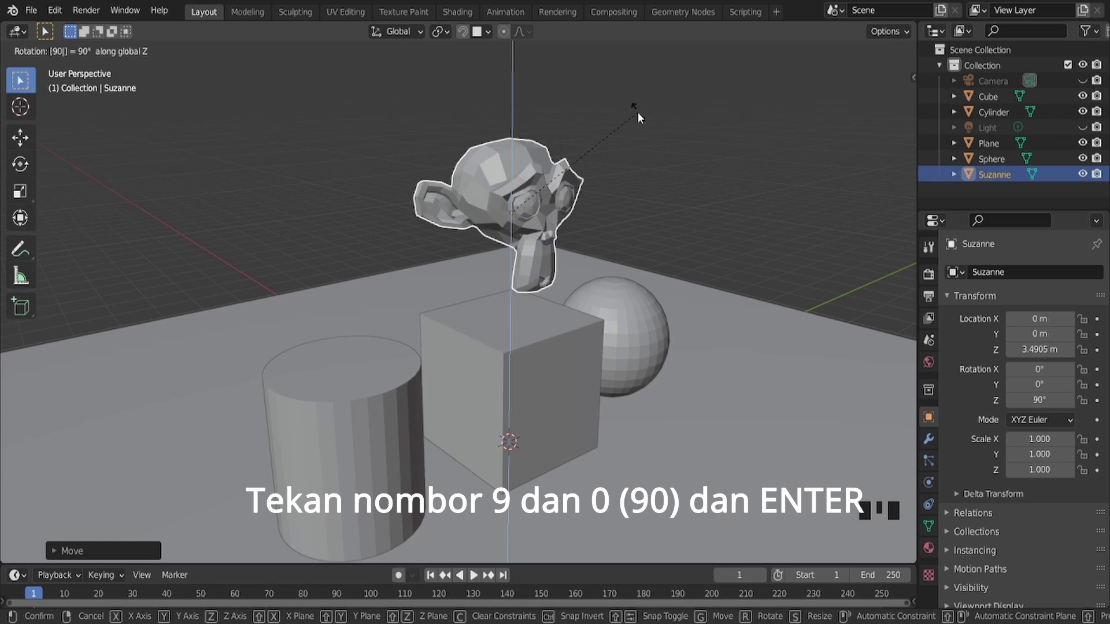
key("Return")
left_click(639, 213)
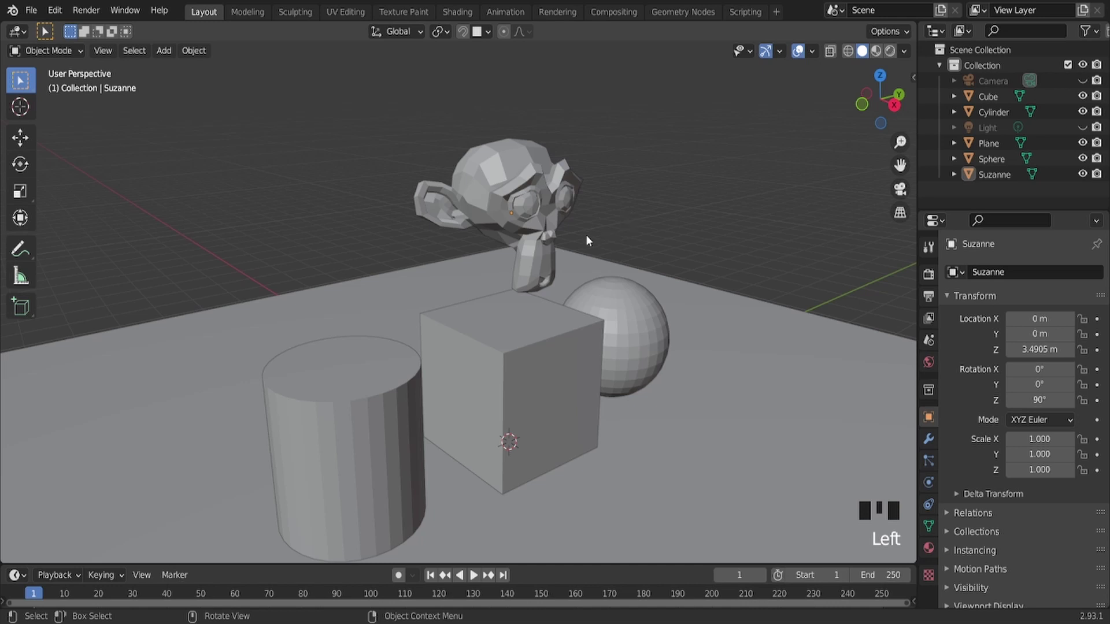
scroll(575, 248, "down", 2)
middle_click_drag(519, 262, 463, 372, "shift")
left_click(397, 407, "shift")
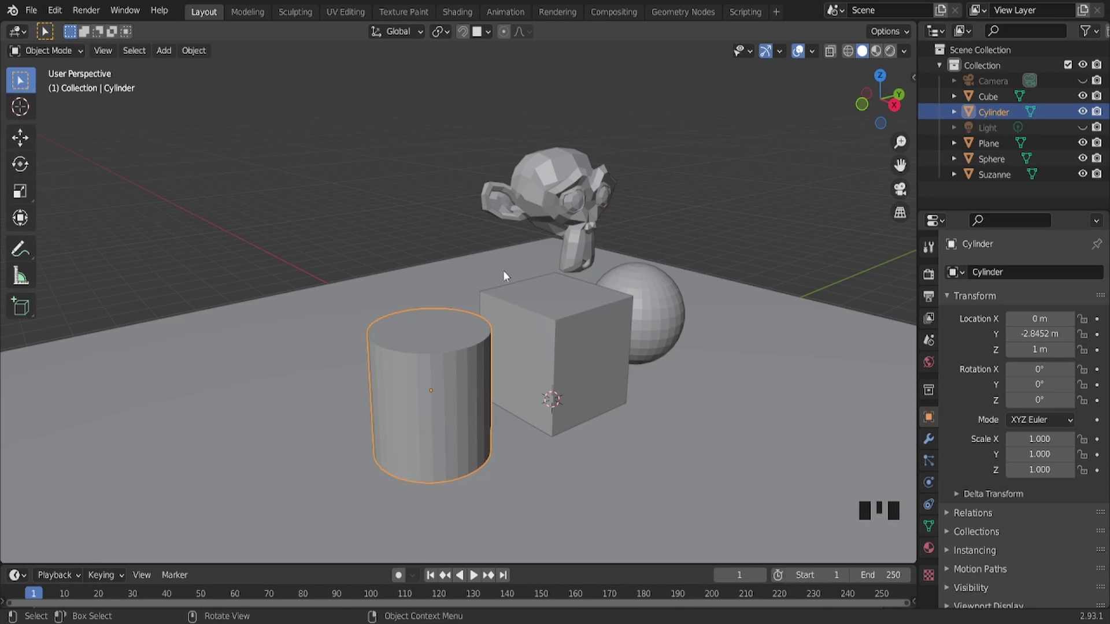
Try rotating the monkey about the global Y, local Y and global X axes, cancel the rotation and deselect it
left_click(546, 198)
middle_click_drag(552, 197, 630, 271, "shift")
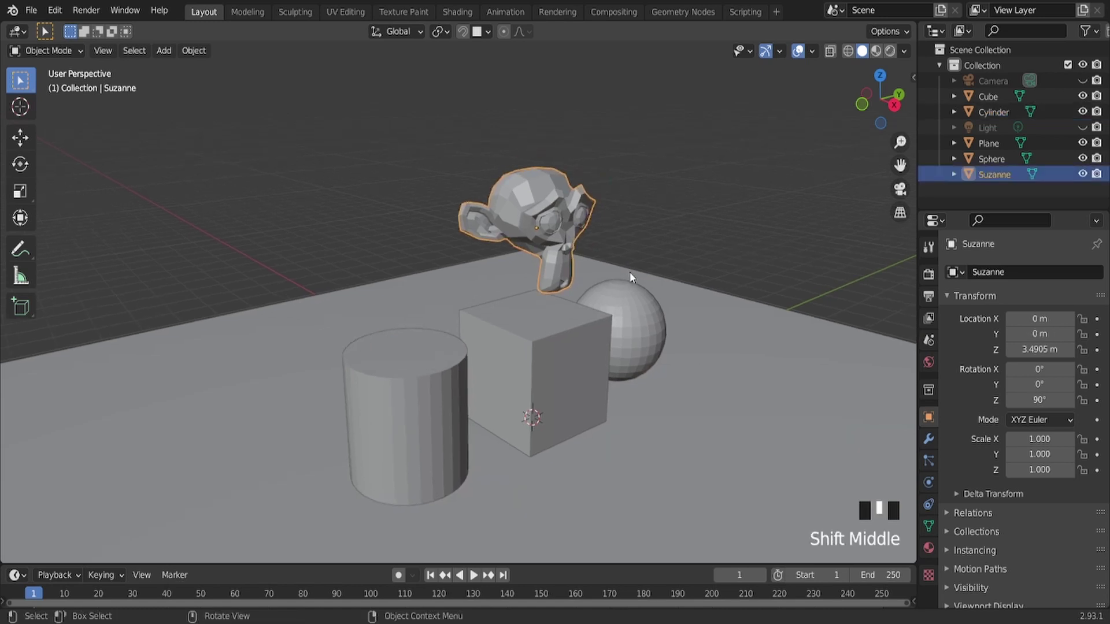
left_click(573, 237)
scroll(618, 265, "up", 2)
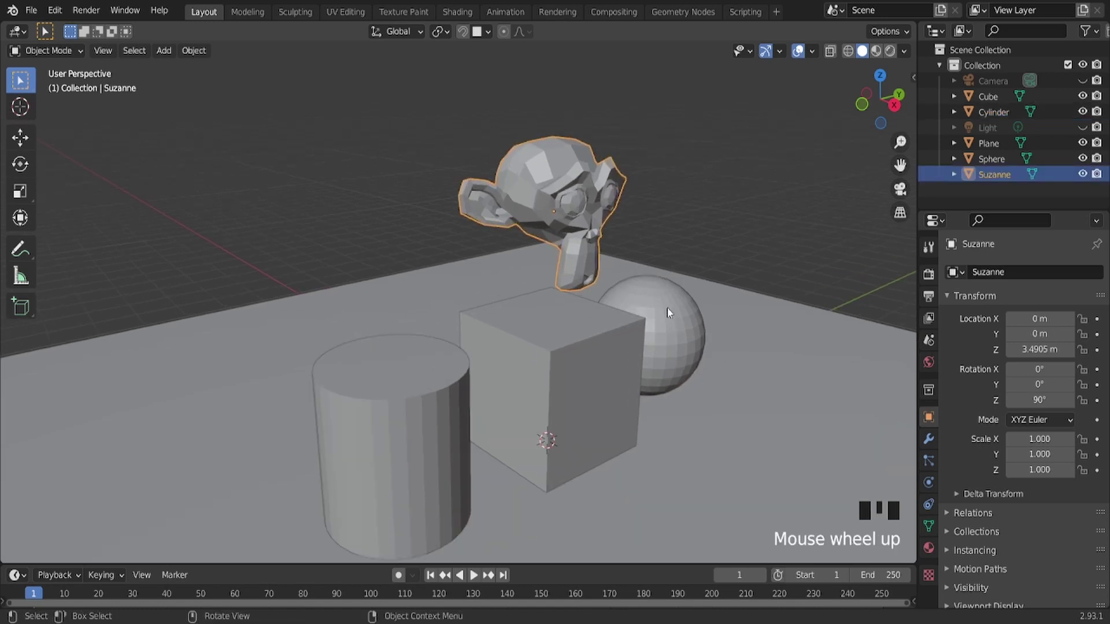
key("r")
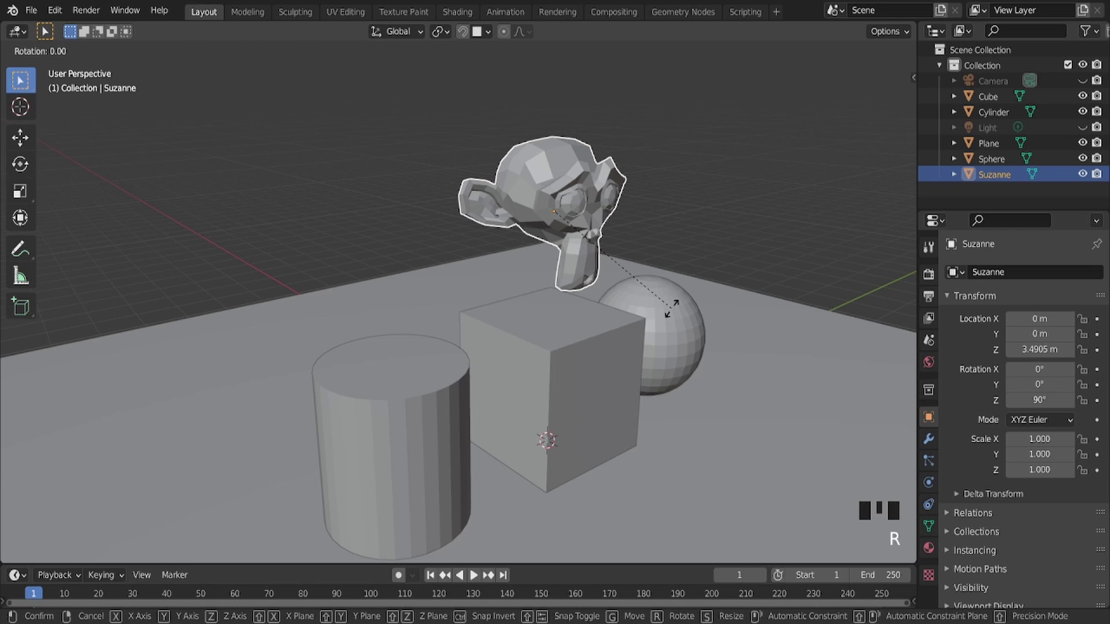
key("y")
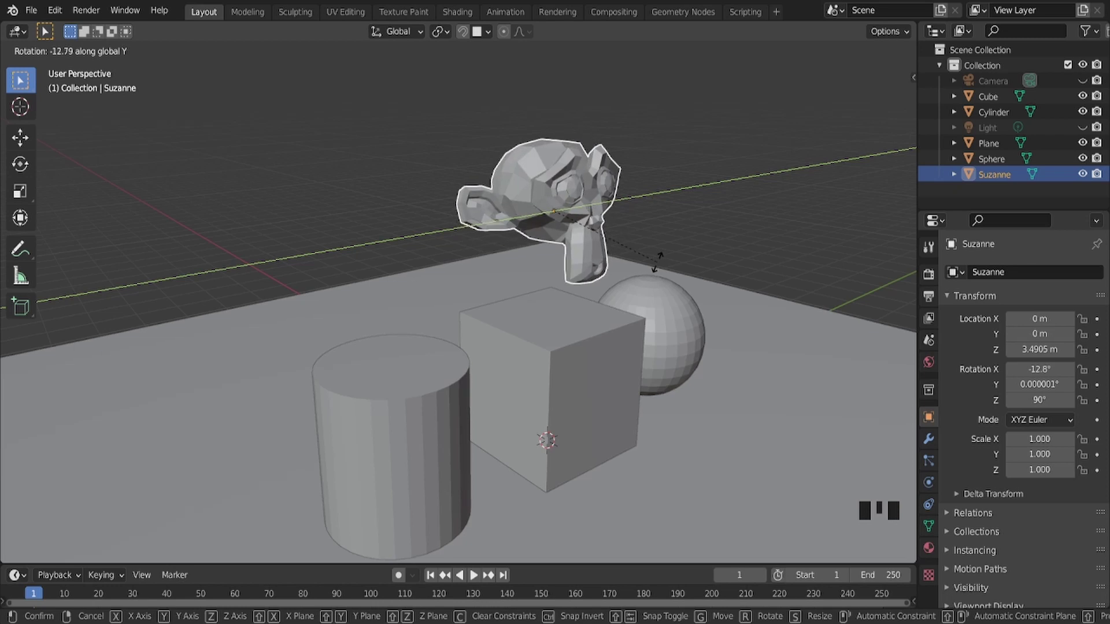
key("y")
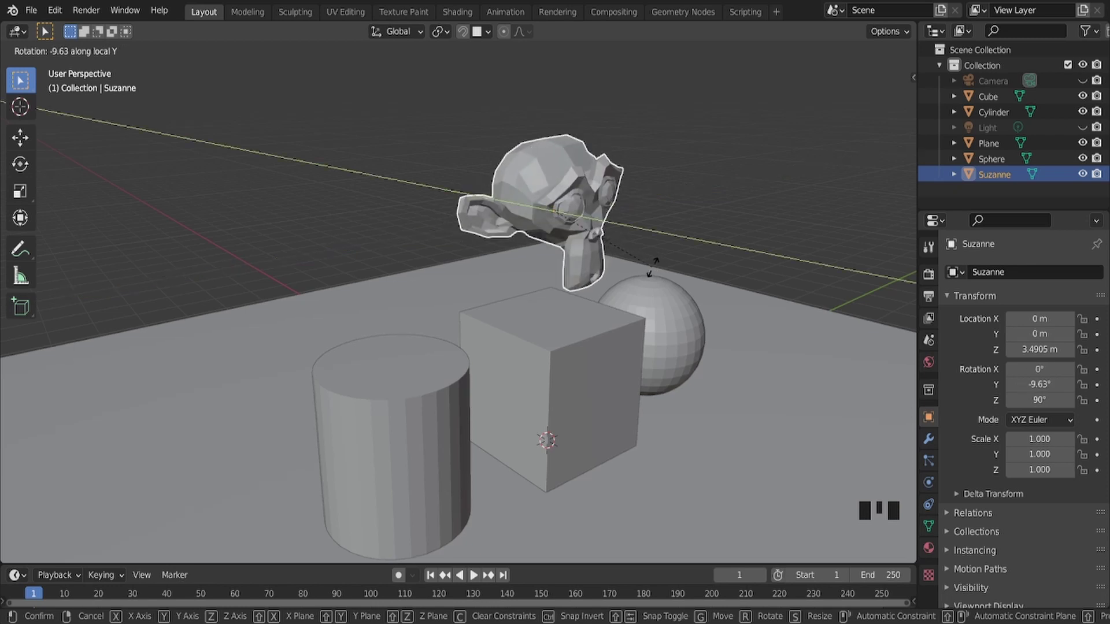
key("x")
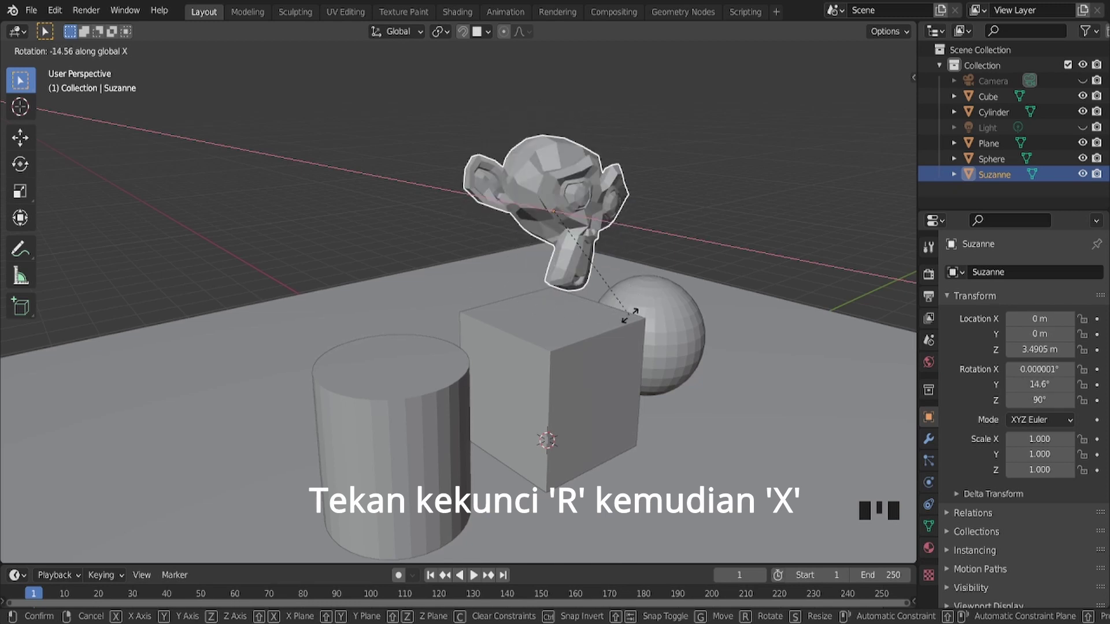
right_click(669, 285)
left_click(673, 223)
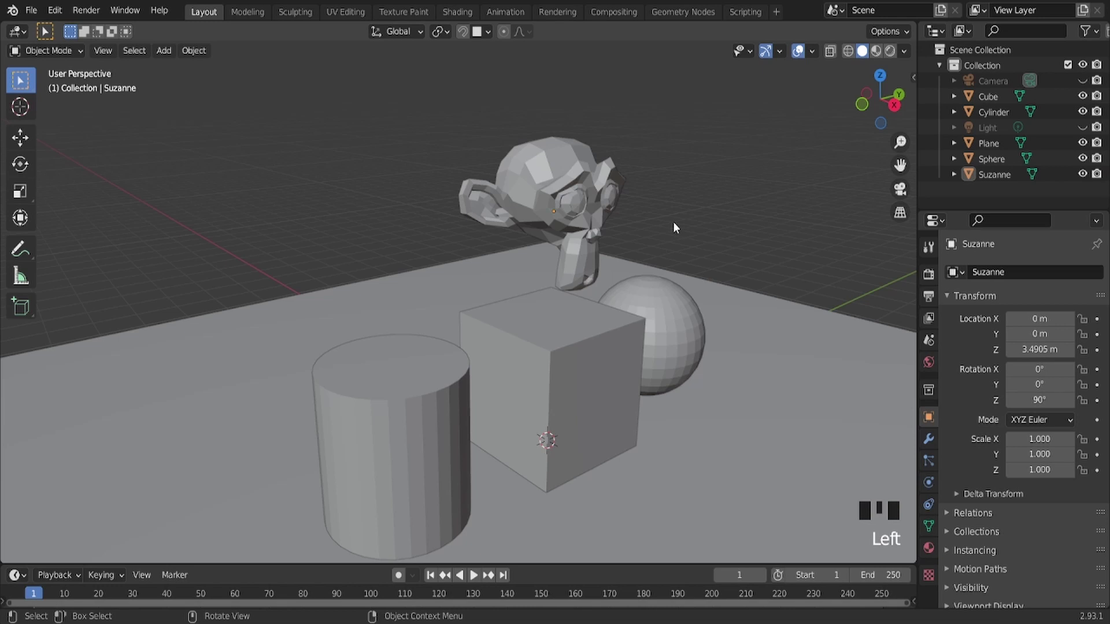
Put the cube, cylinder, sphere and monkey into Edit Mode together, then return to Object Mode with nothing selected
left_click(566, 345)
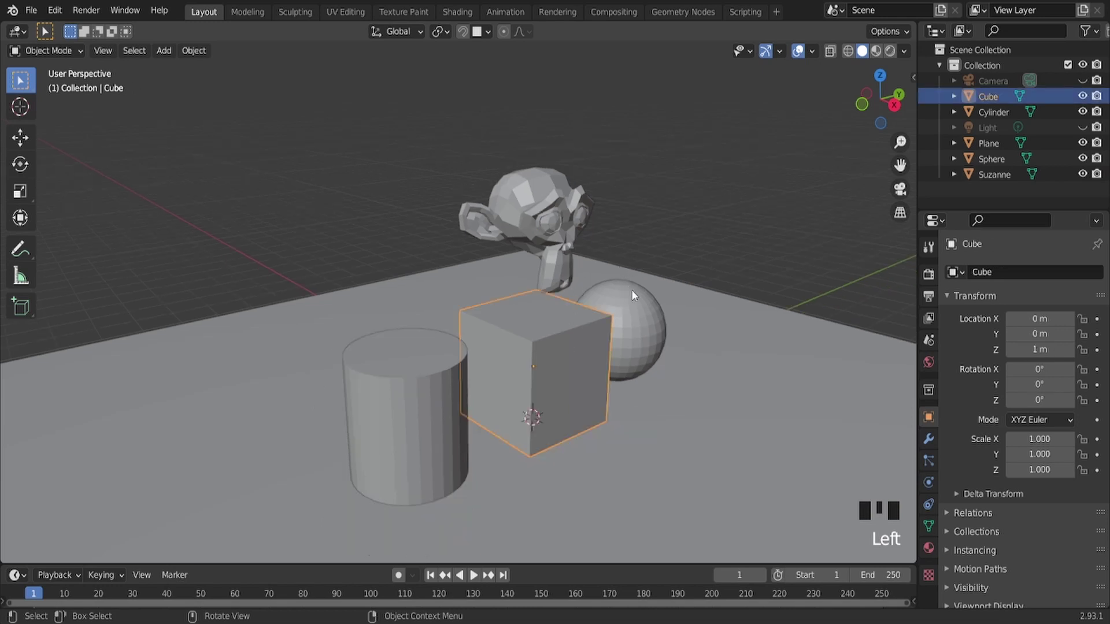
middle_click_drag(631, 289, 593, 269)
left_click_drag(197, 122, 856, 355)
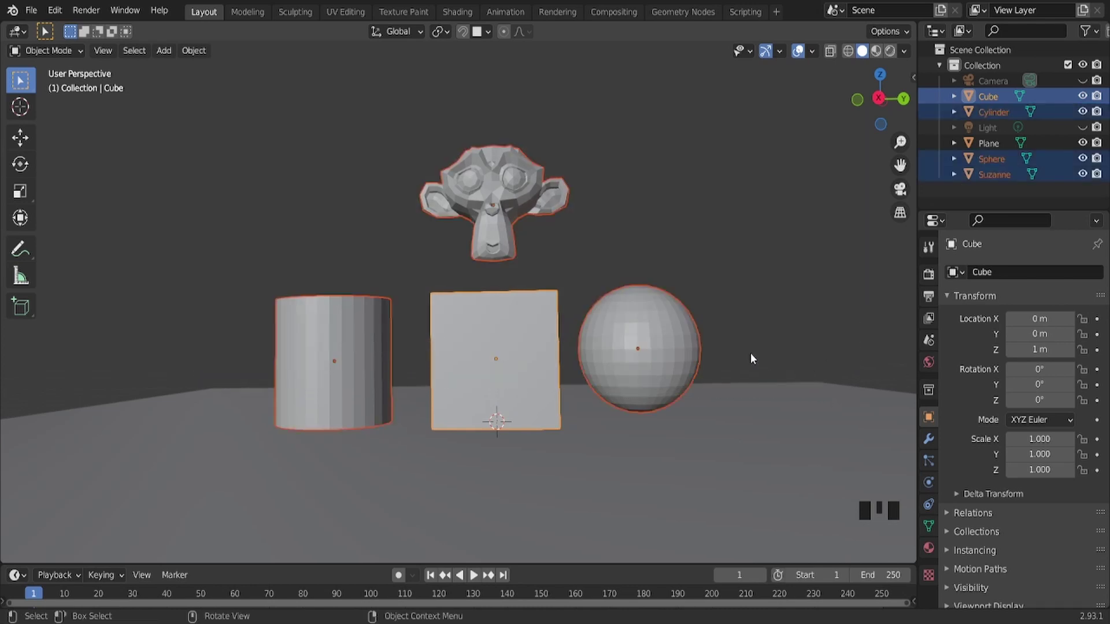
left_click(58, 51)
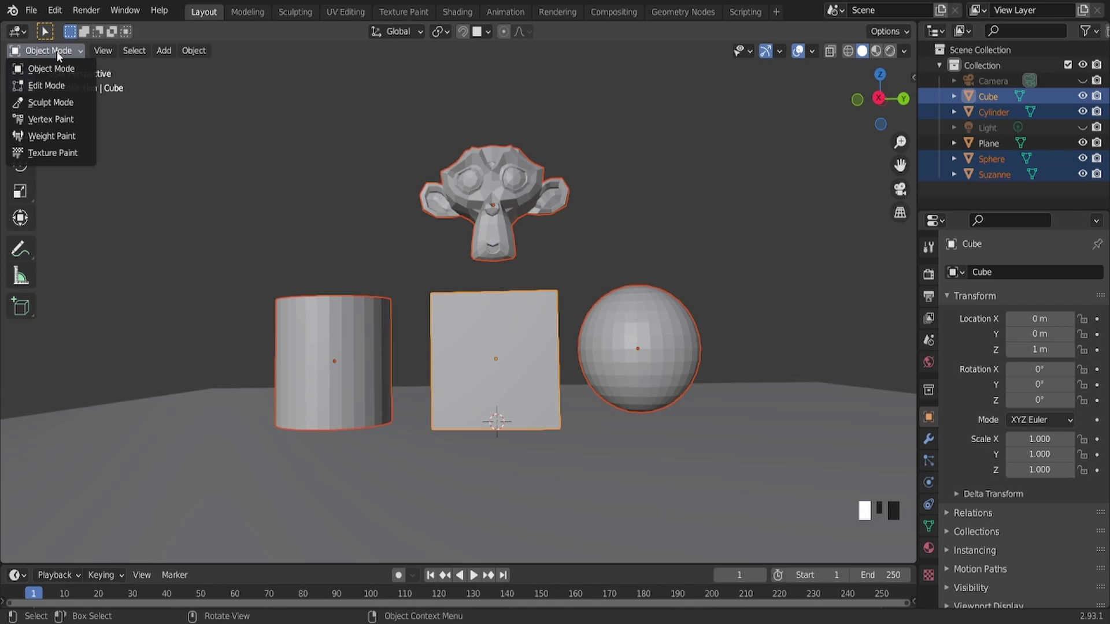
left_click(56, 85)
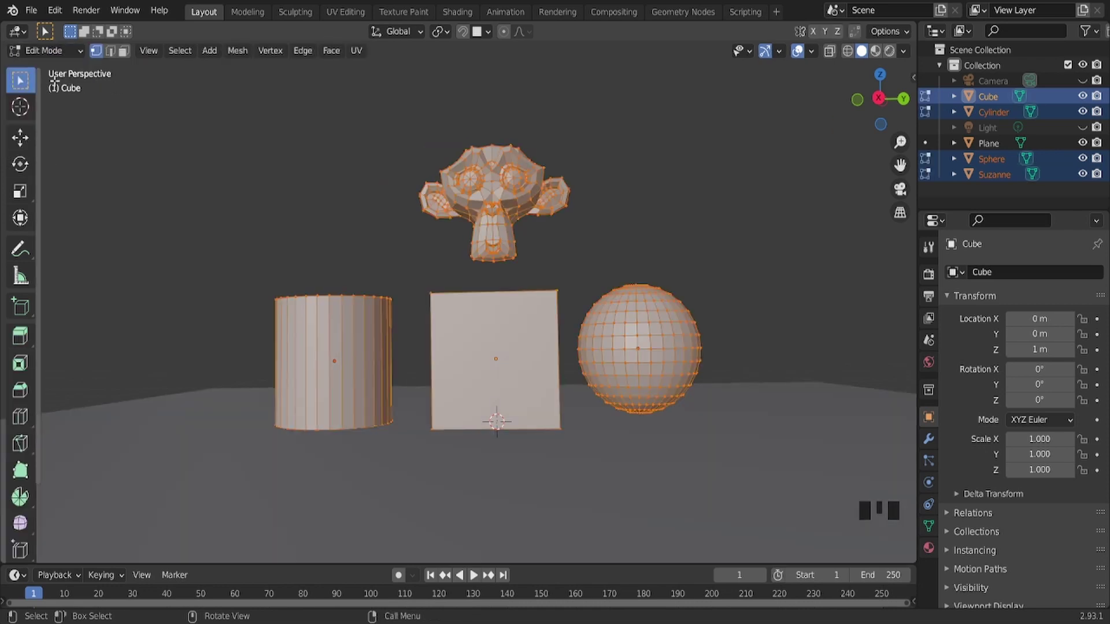
middle_click_drag(243, 181, 349, 231)
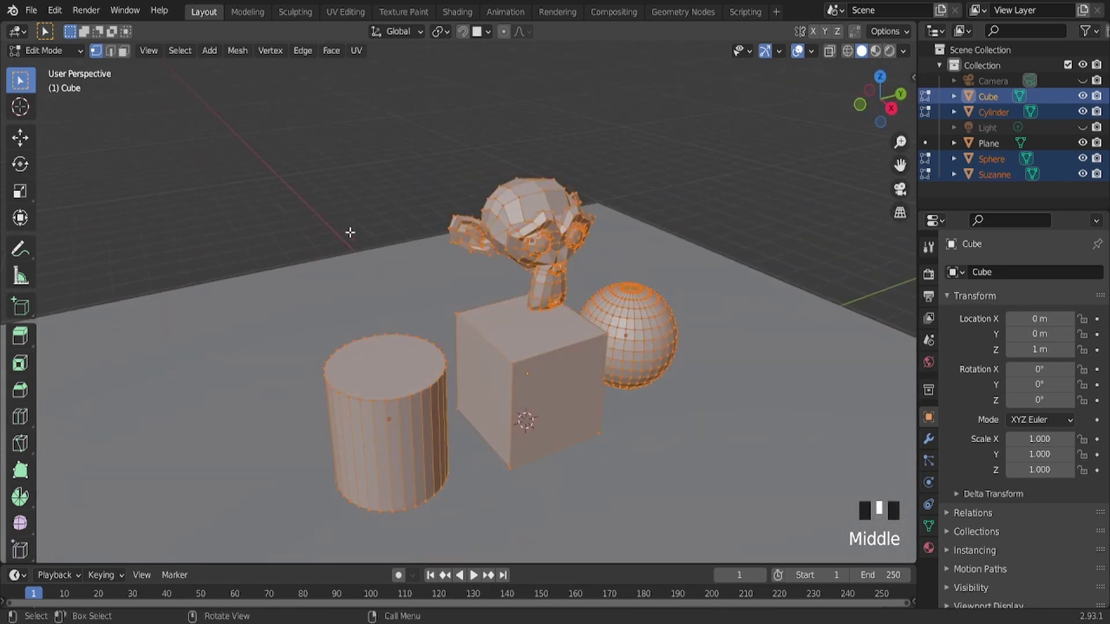
scroll(362, 236, "up", 2)
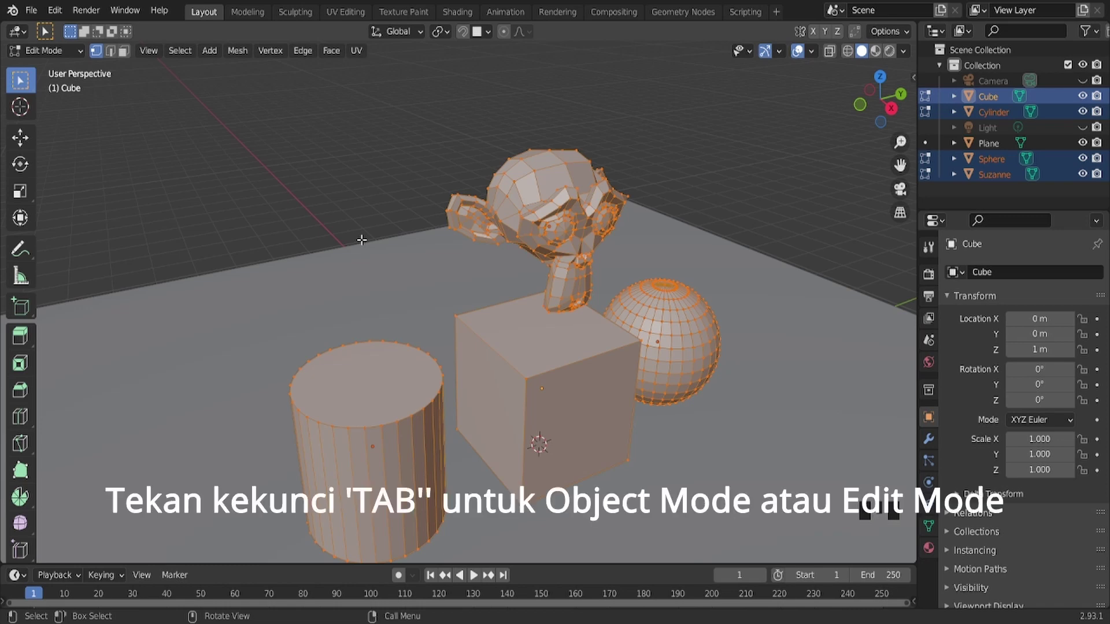
key("Tab")
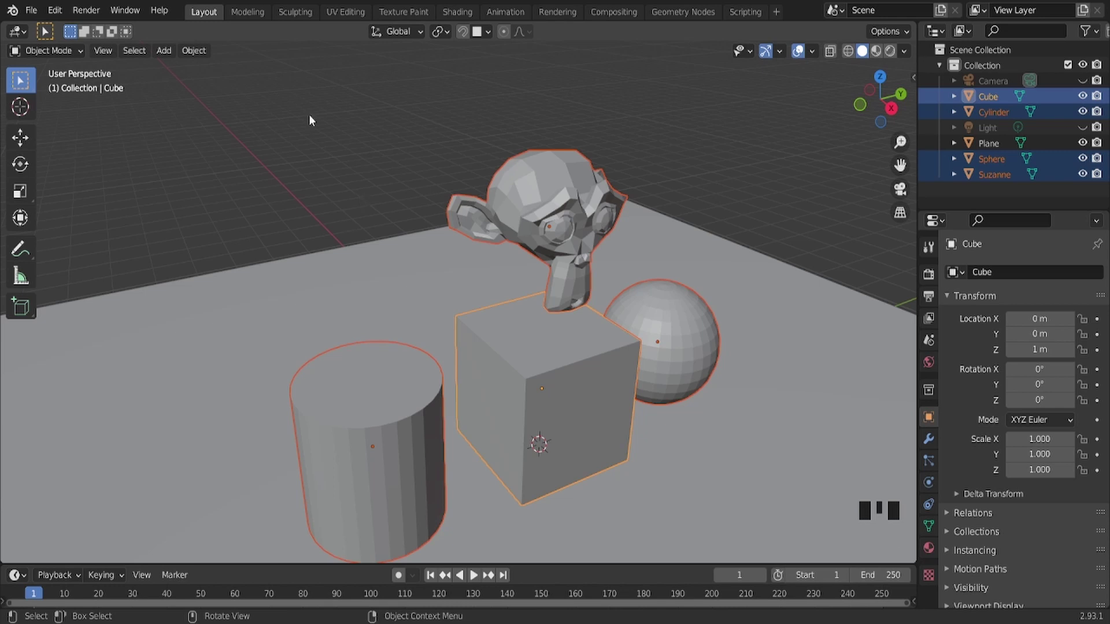
left_click(194, 175)
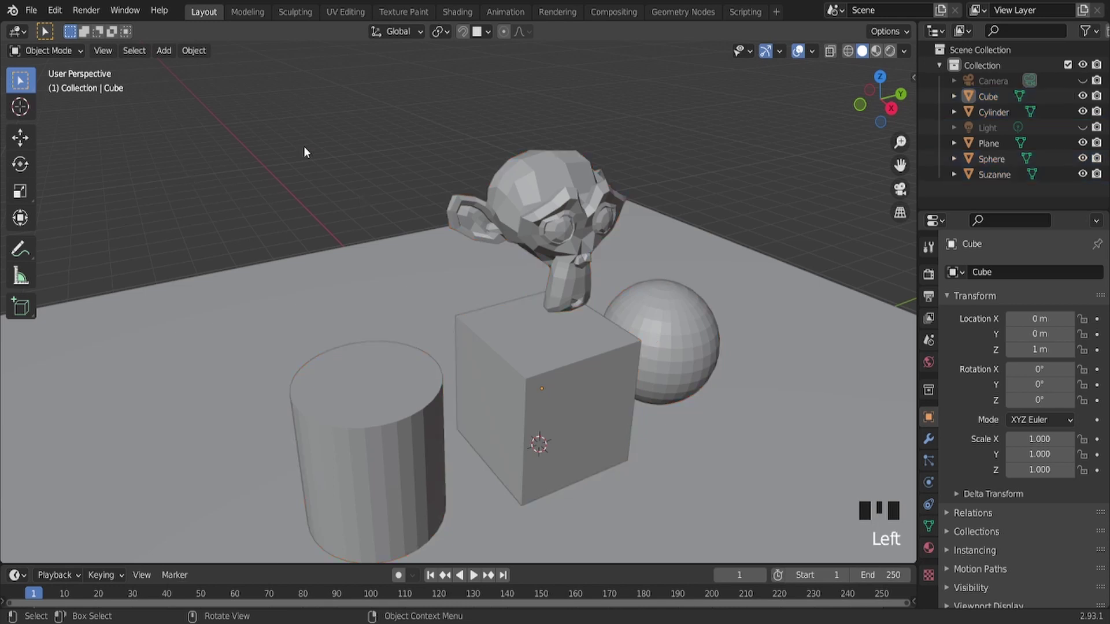
Select only the cylinder and switch it to Edit Mode
left_click(381, 411)
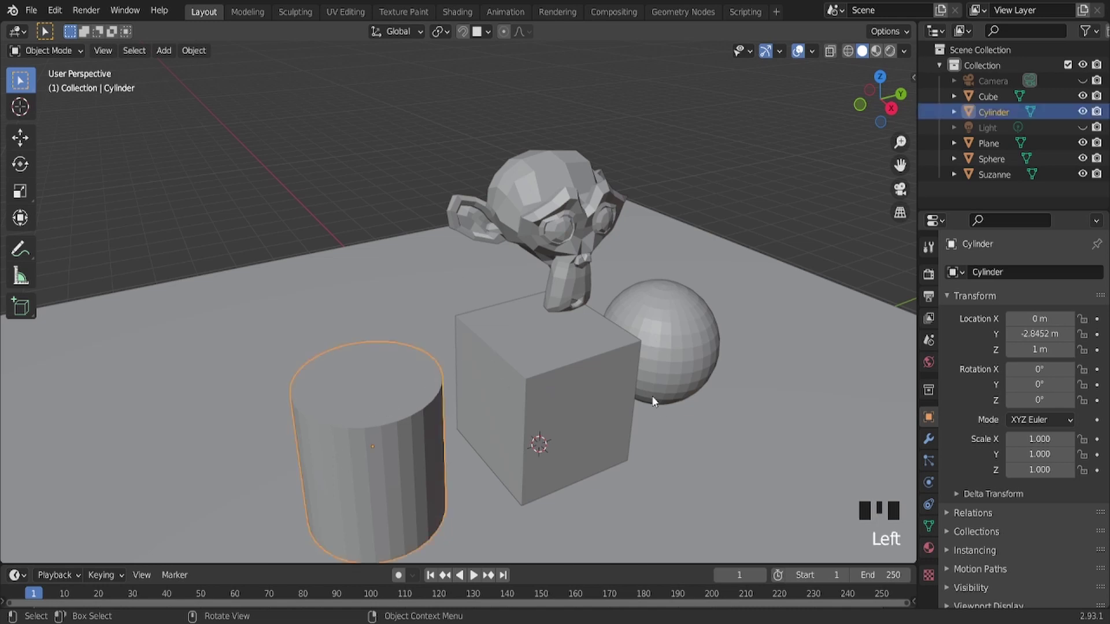
middle_click_drag(359, 397, 444, 347, "shift")
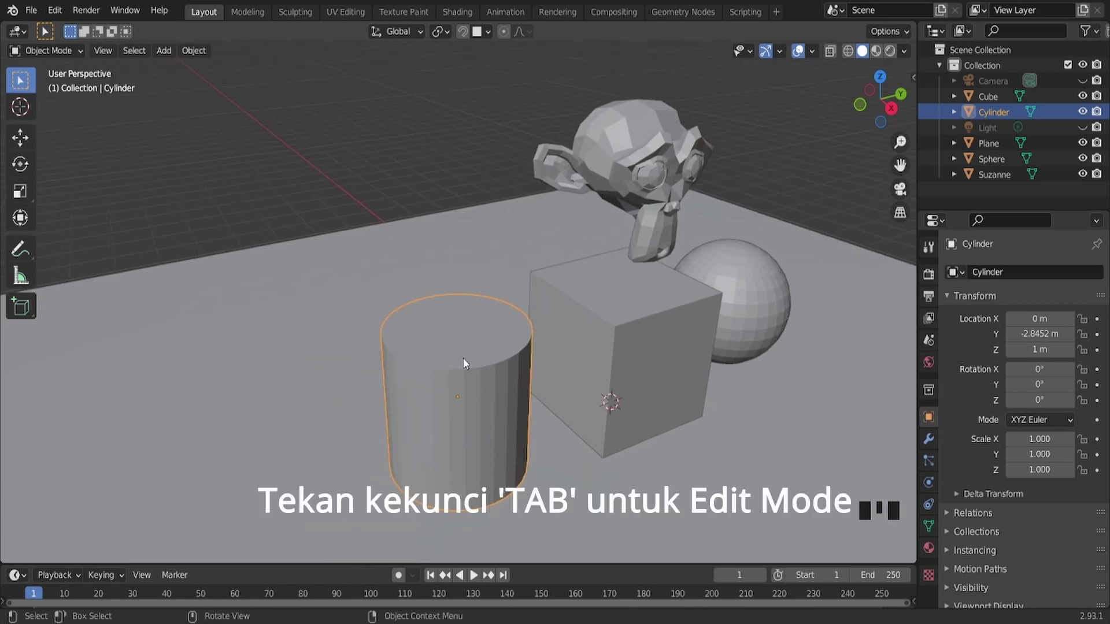
key("Tab")
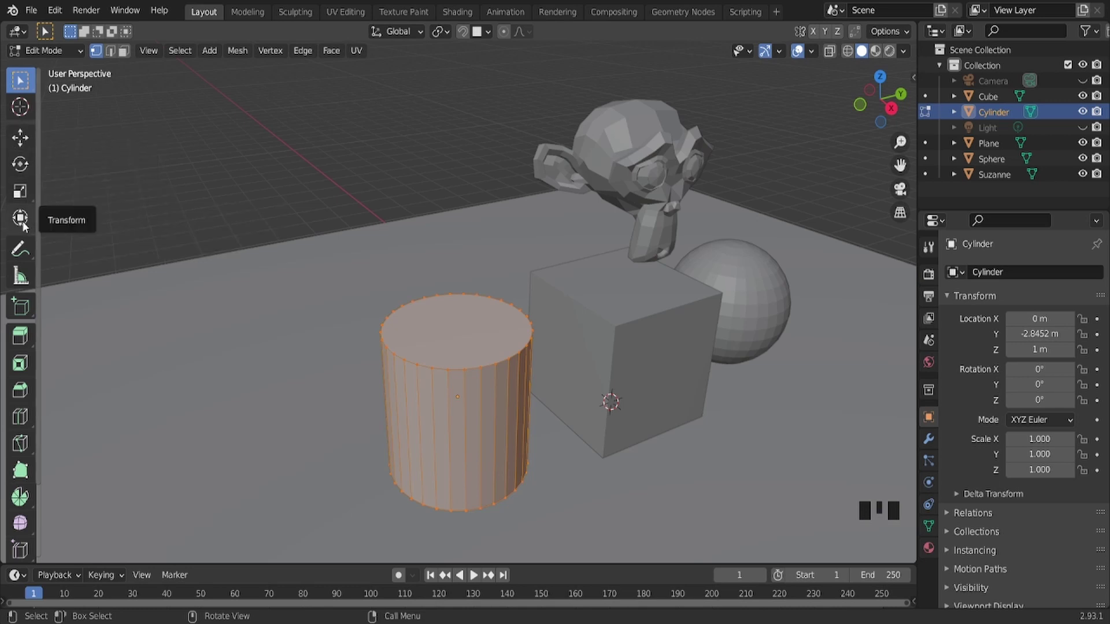
Try the Move, Rotate and Scale tools on the cylinder's mesh, undo the edits and return to the Select Box tool
left_click(20, 137)
key("ctrl+z")
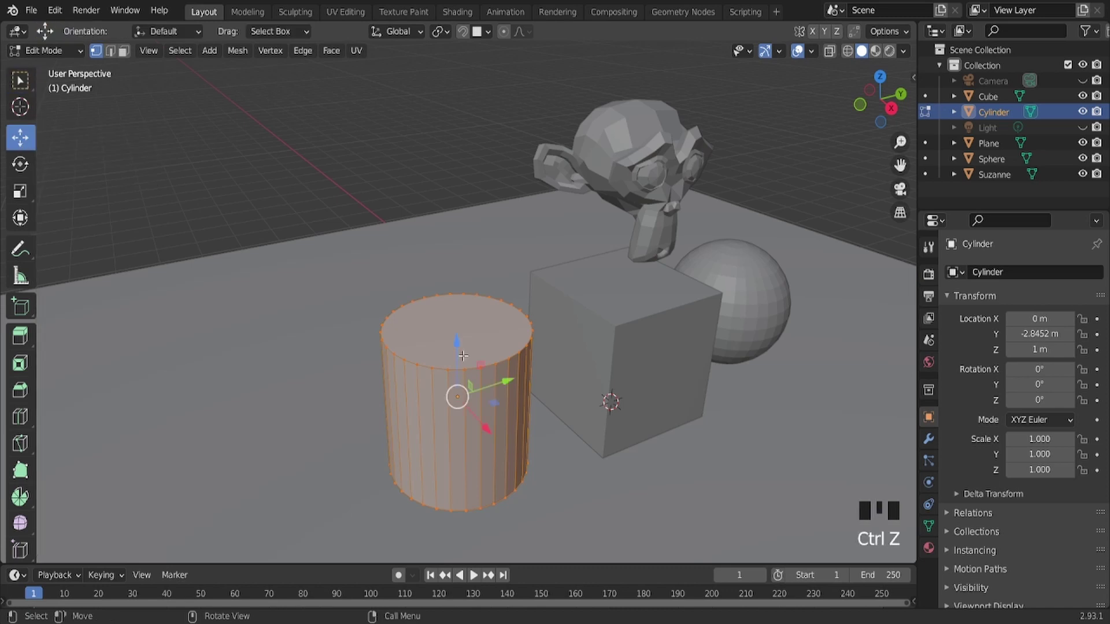
left_click(20, 165)
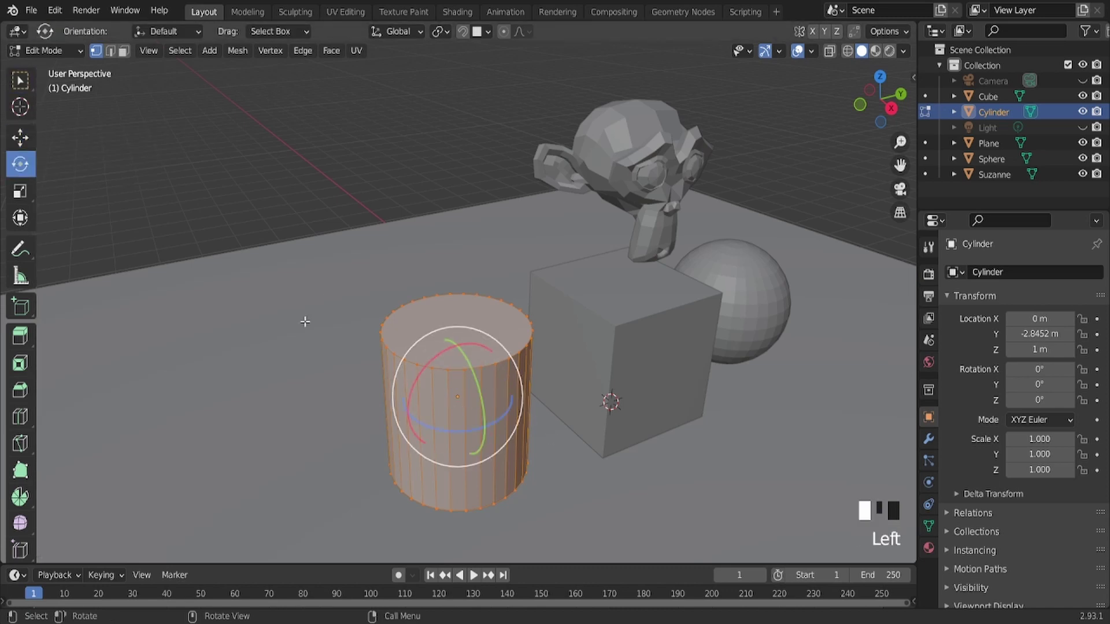
left_click(20, 191)
left_click_drag(489, 437, 474, 445)
key("ctrl+z")
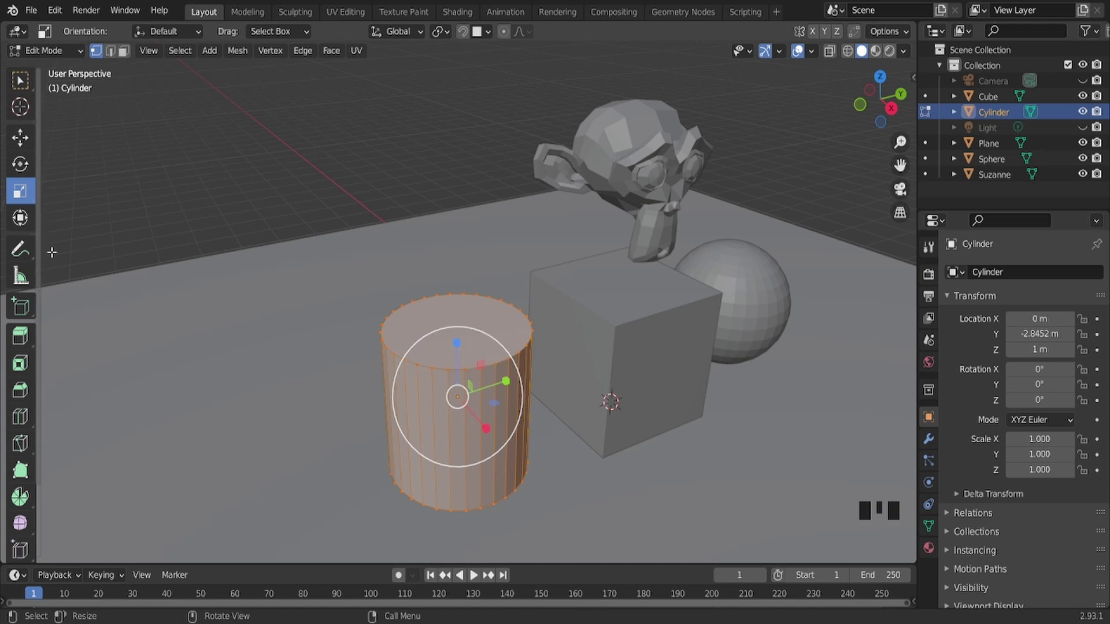
left_click(21, 82)
Clear the mesh selection and box-select a few vertices on the far rim of the cylinder's top
left_click(455, 341)
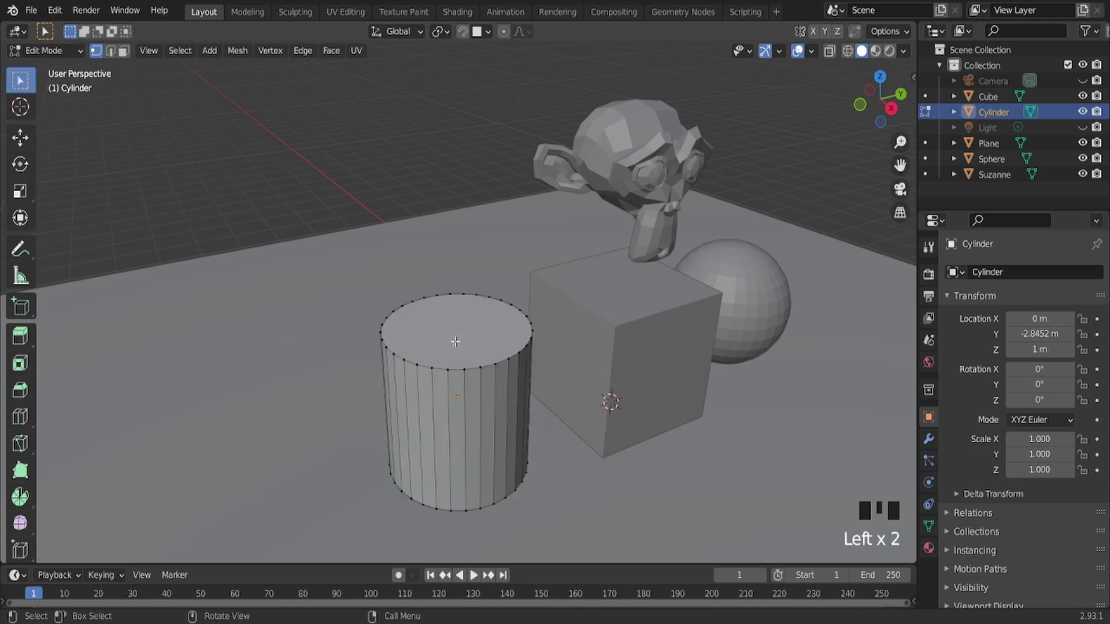
left_click(461, 342)
scroll(467, 343, "up", 1)
scroll(461, 347, "down", 1)
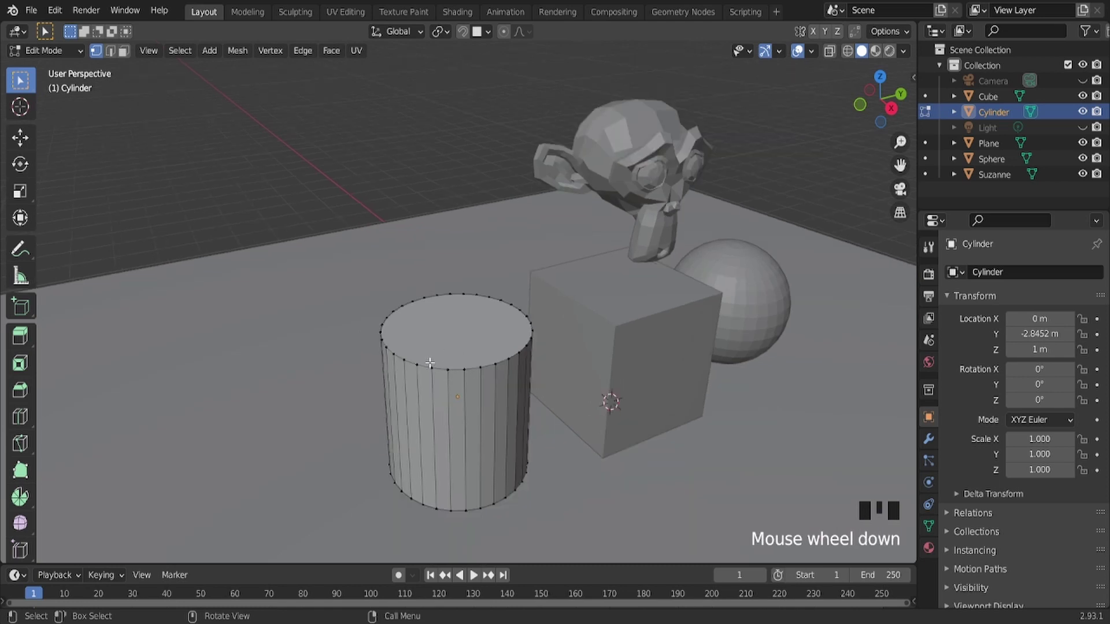
scroll(431, 363, "up", 1)
scroll(428, 380, "down", 1)
left_click_drag(465, 283, 432, 300)
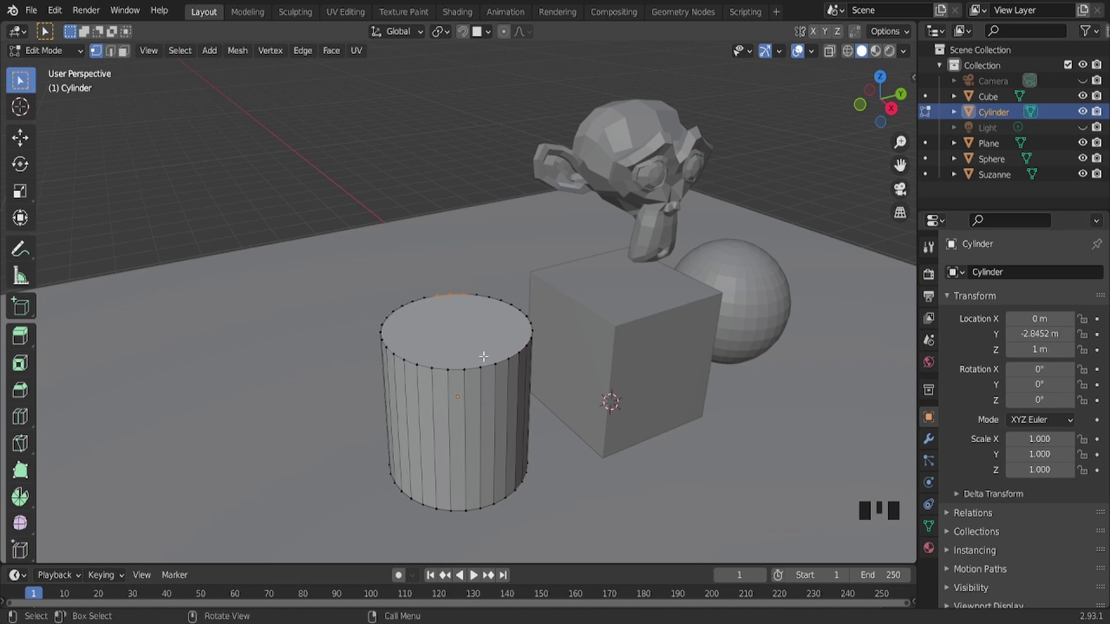
Switch to edge selection and select edges along the near rim of the cylinder's top
left_click(113, 53)
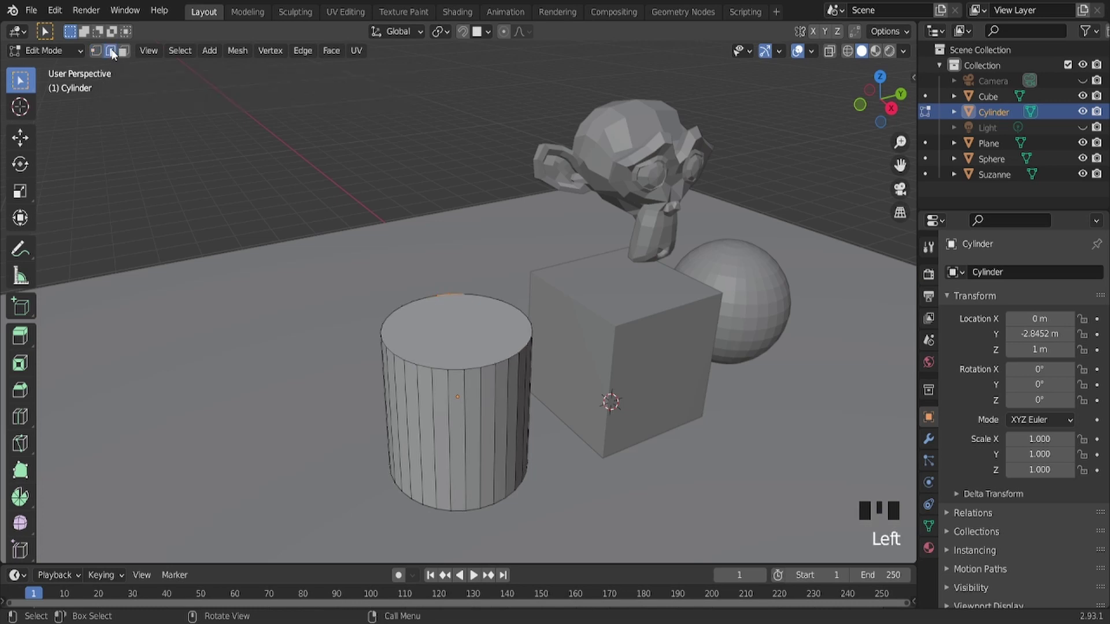
left_click(435, 352)
double_click(471, 368)
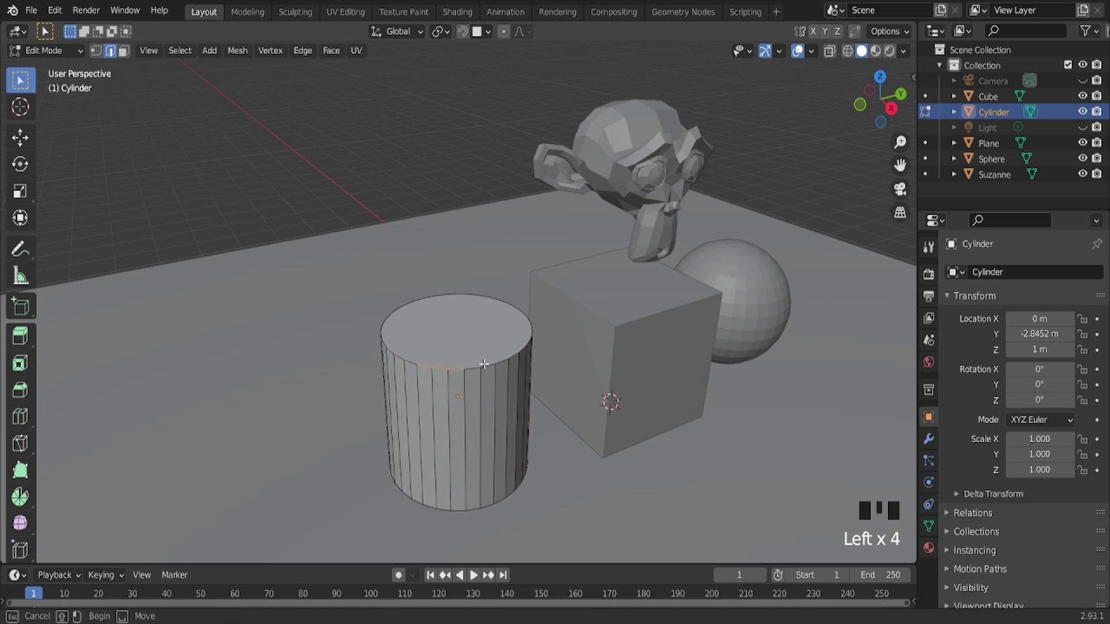
Switch to face selection and box-select the cylinder's top face together with its front side faces
left_click(125, 50)
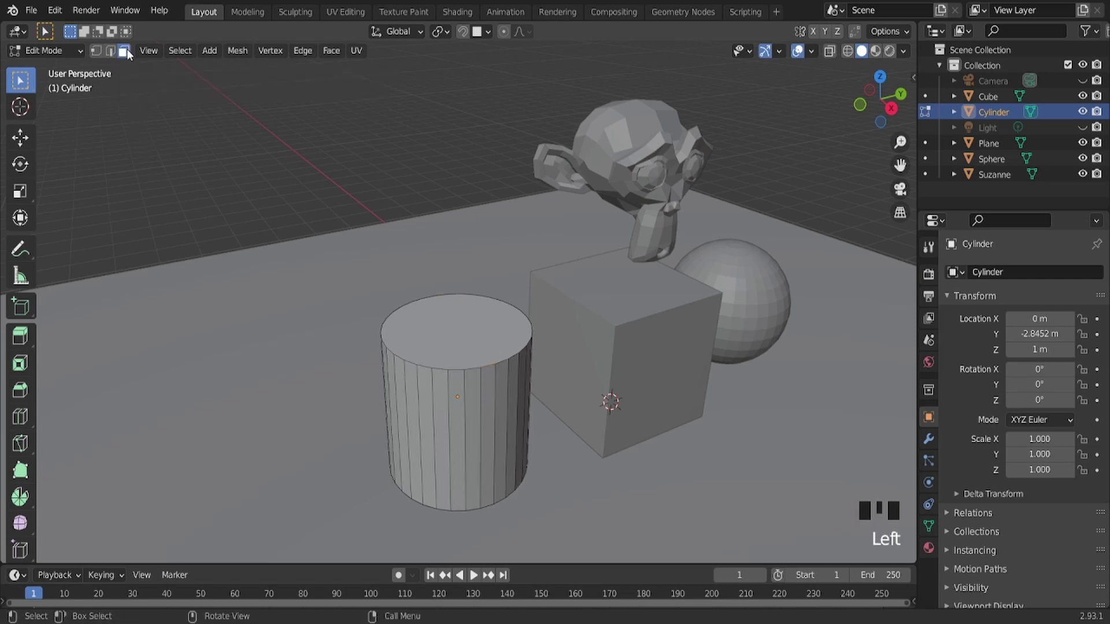
left_click(482, 355)
left_click(456, 456)
left_click(456, 349)
left_click(456, 440)
left_click(440, 350)
left_click_drag(493, 362, 393, 469)
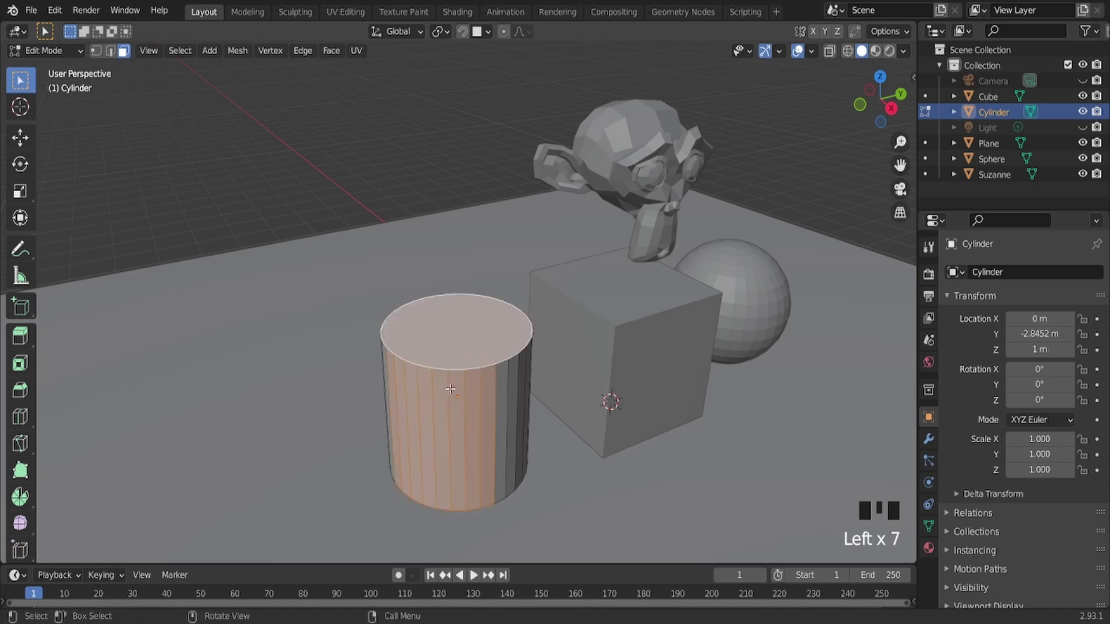
Select only the cylinder's top face and extrude it upward about 1.74 m
left_click(451, 384)
left_click(448, 383)
left_click(455, 355)
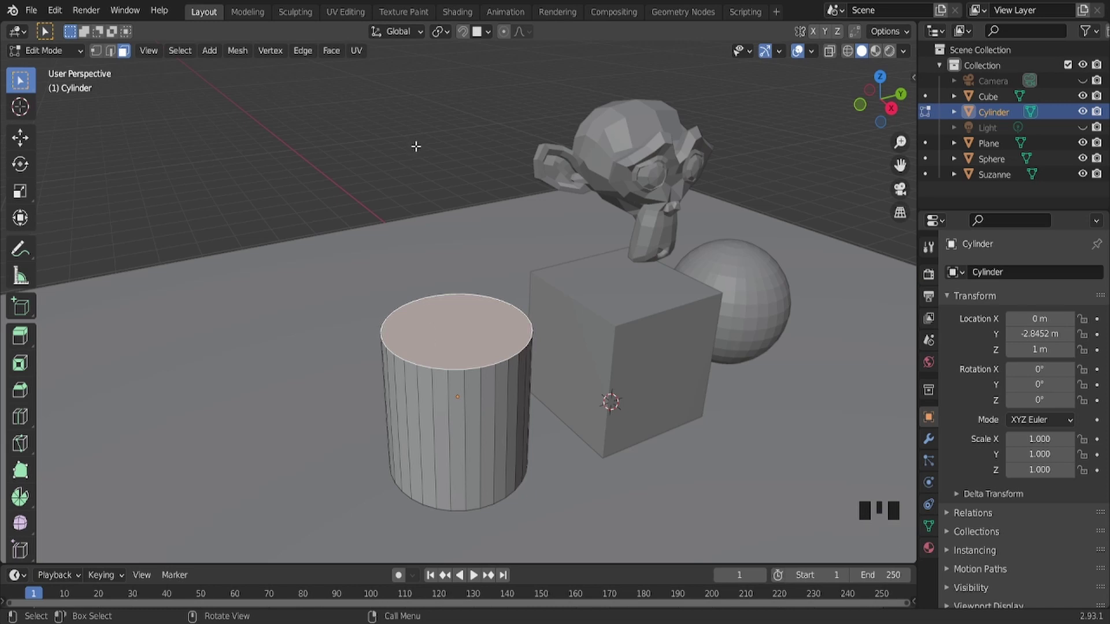
left_click(425, 278)
left_click(458, 434)
left_click(453, 339)
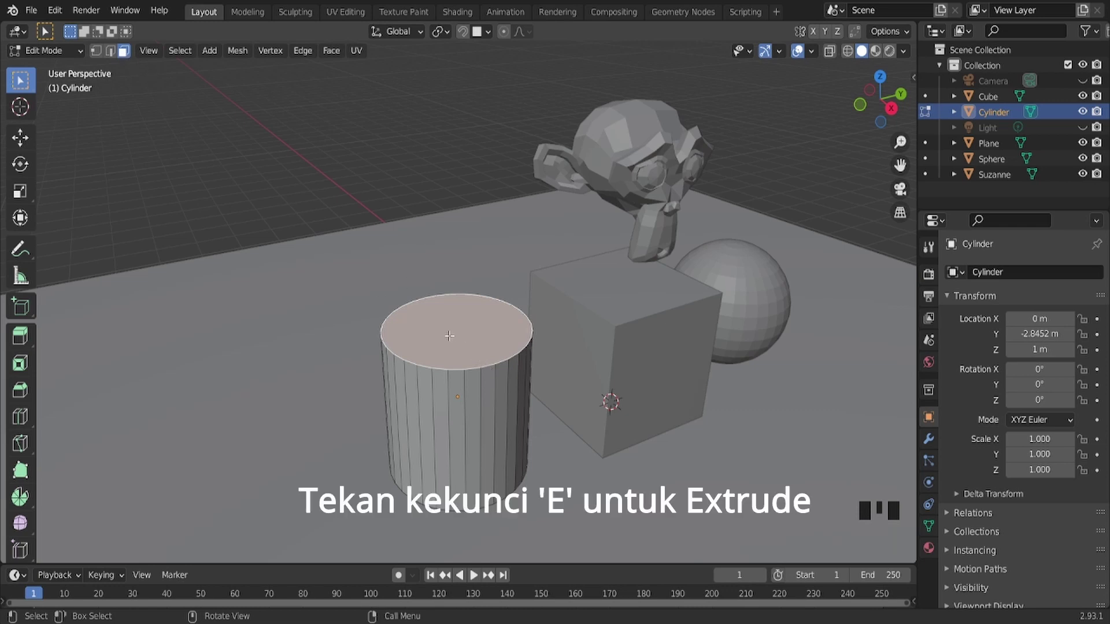
key("e")
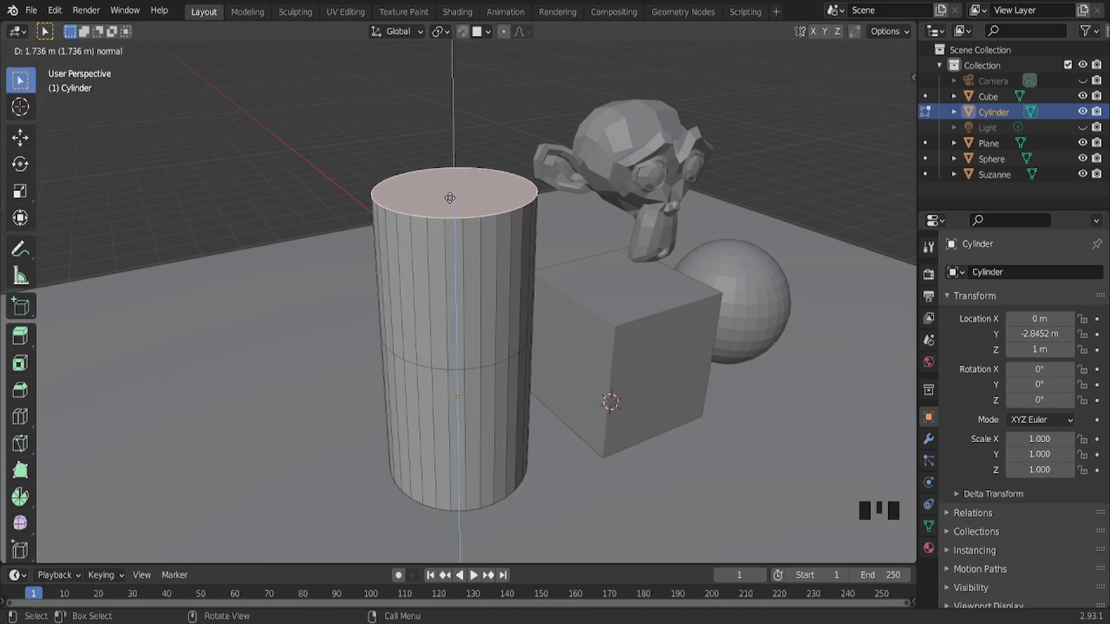
left_click(450, 198)
Cycle through the vertex, edge and face selection modes, then select edges near the front rim of the cylinder in edge mode
scroll(504, 325, "up", 2)
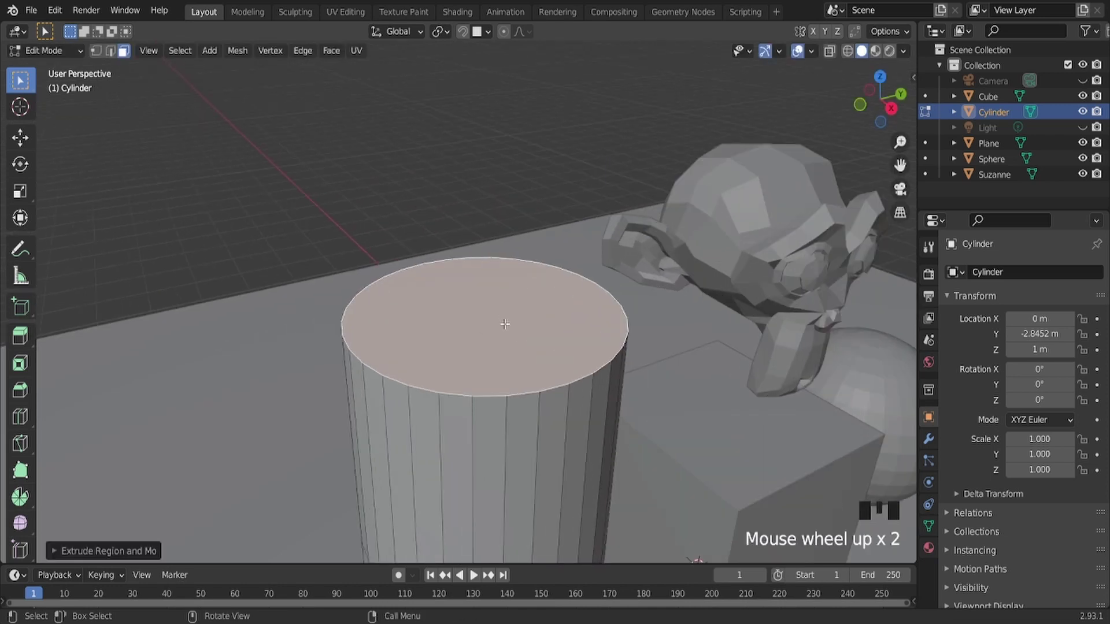
left_click(94, 53)
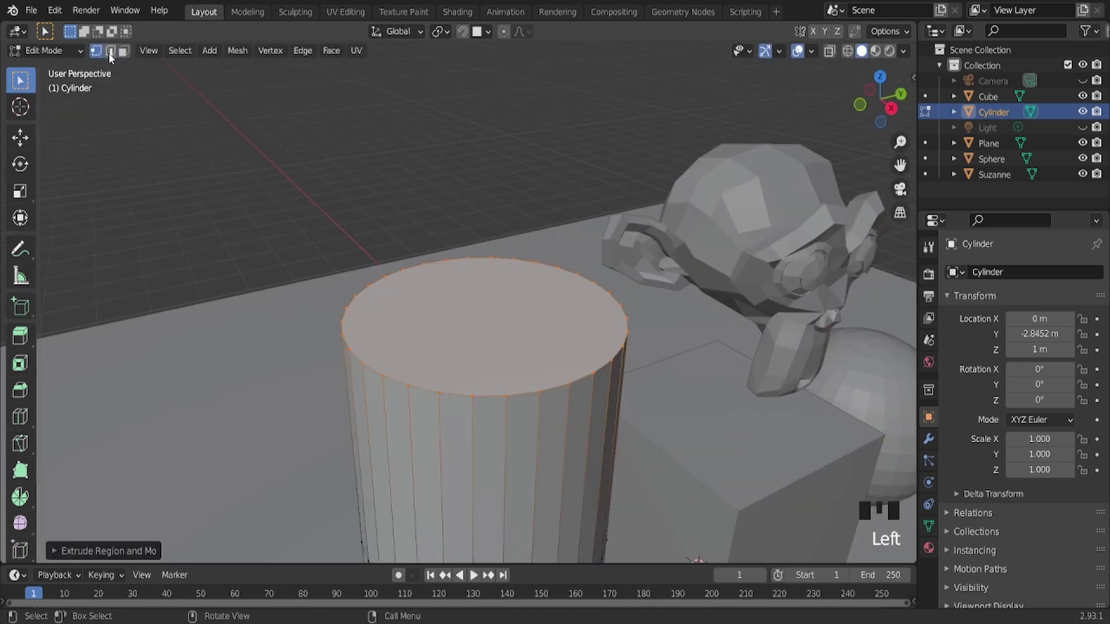
left_click(109, 52)
left_click(123, 52)
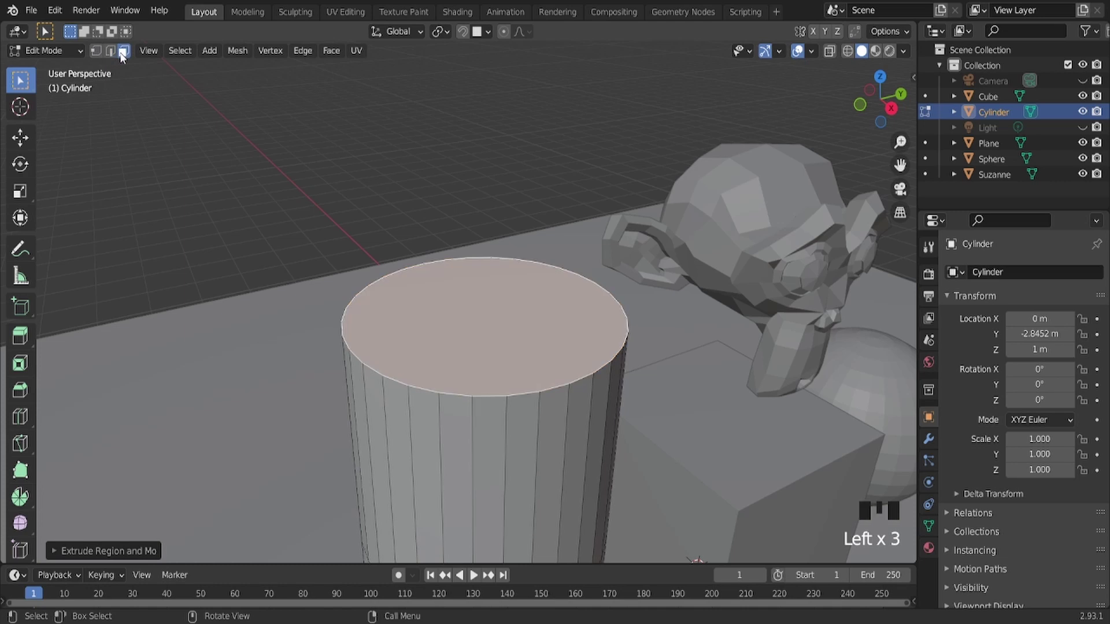
key("1")
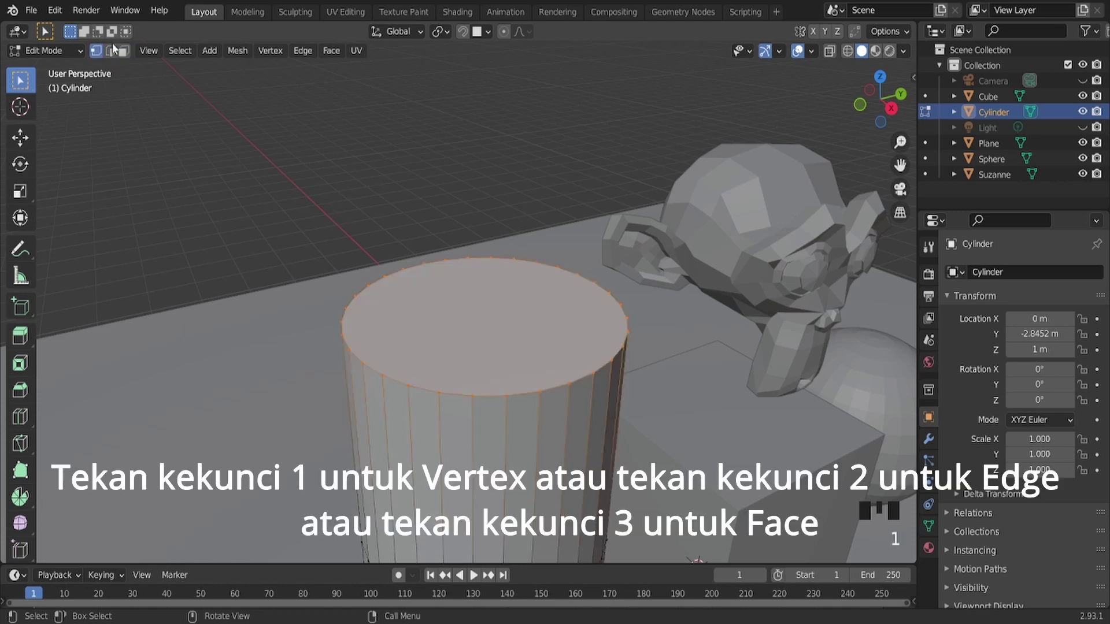
key("2")
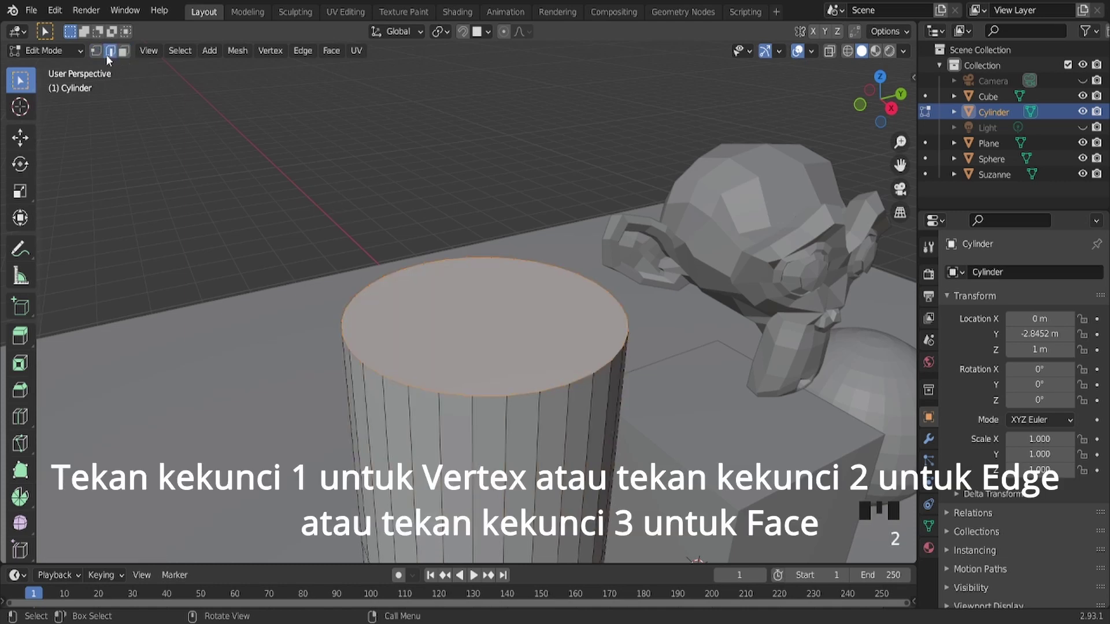
left_click_drag(441, 393, 411, 426)
left_click(427, 405)
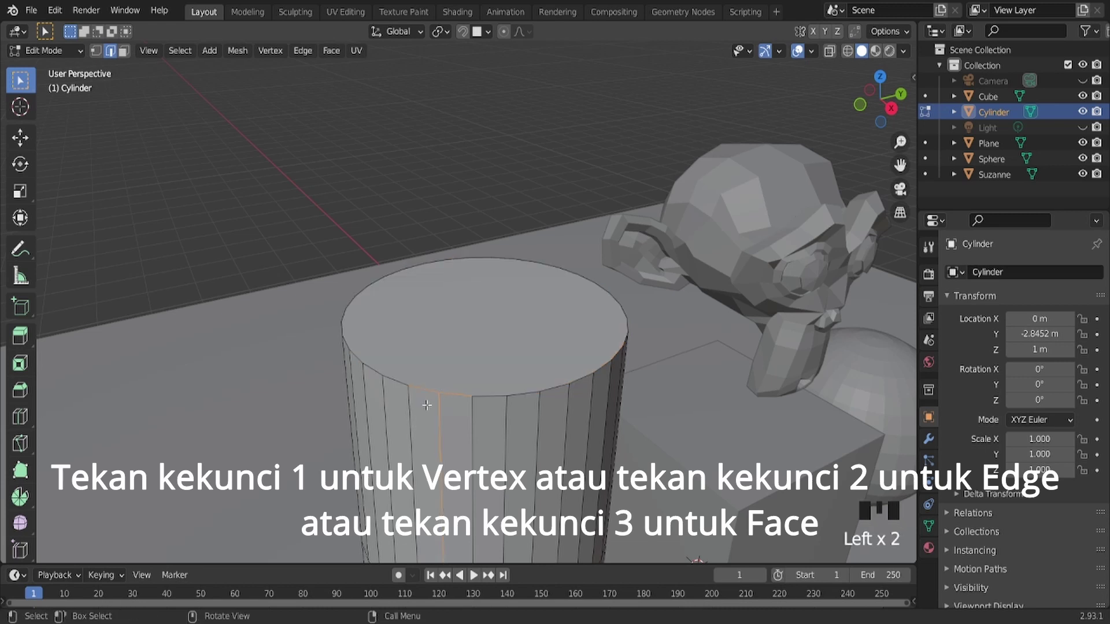
Switch to face selection, select the cylinder's top face and inset it to leave a narrow rim
key("3")
left_click(444, 334)
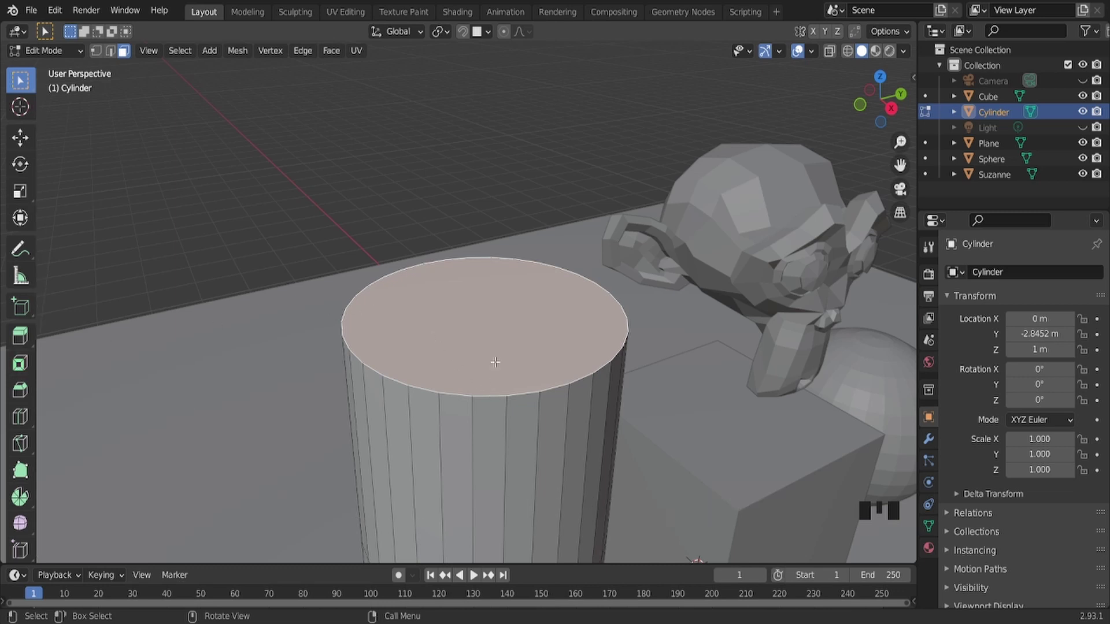
left_click(441, 354)
left_click(456, 356)
left_click(455, 355)
key("i")
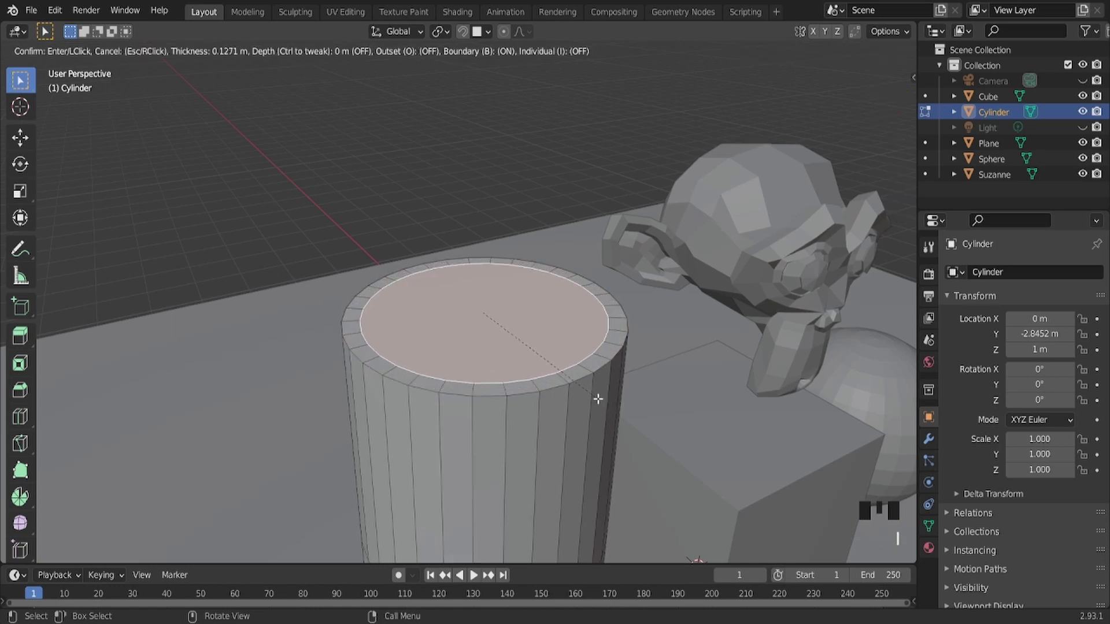
left_click(596, 398)
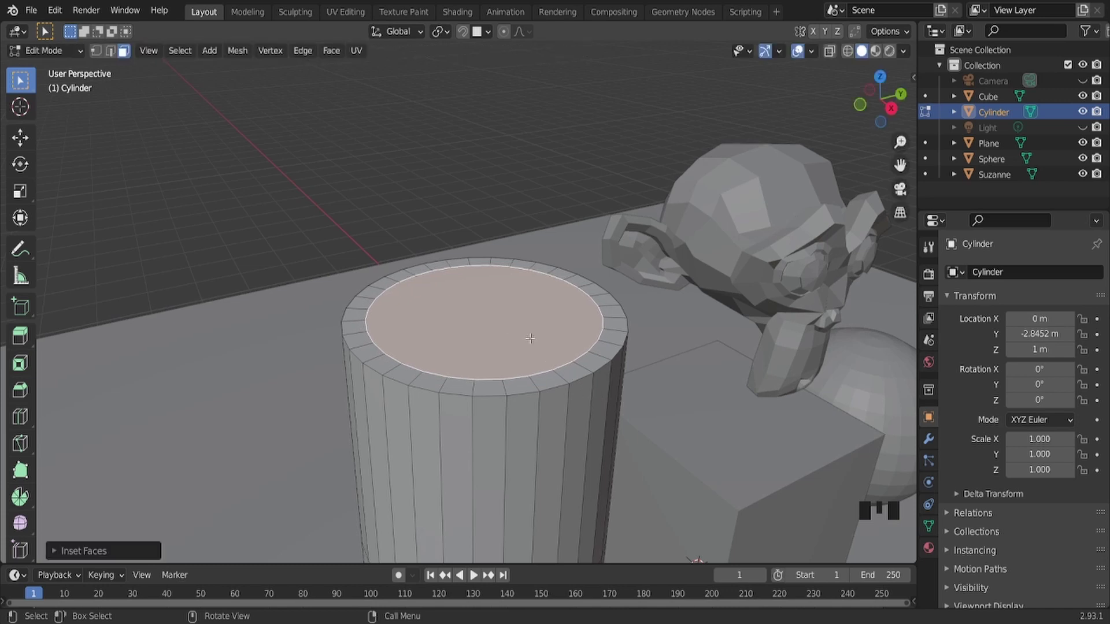
Extrude the inset top face about 0.15 m down into the cylinder
middle_click_drag(520, 329, 516, 317, "shift")
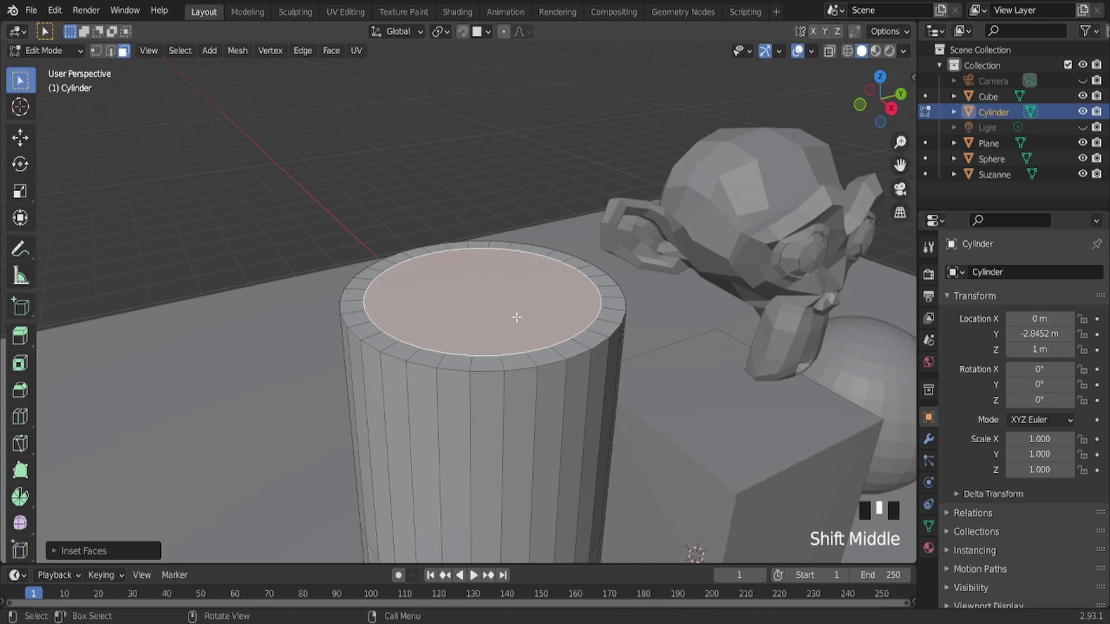
key("e")
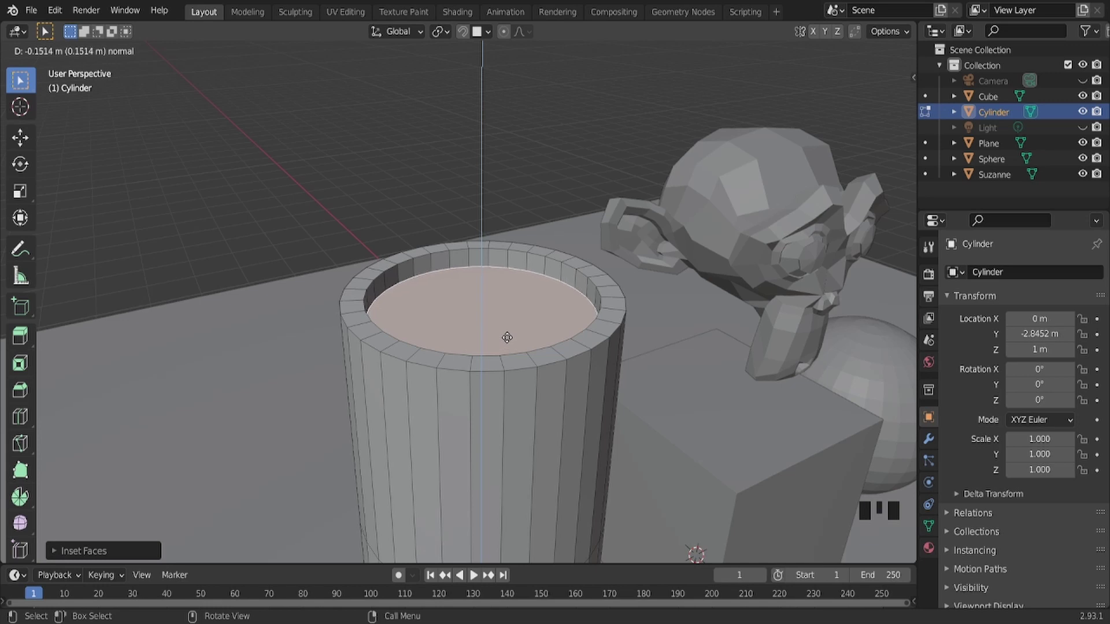
left_click(507, 338)
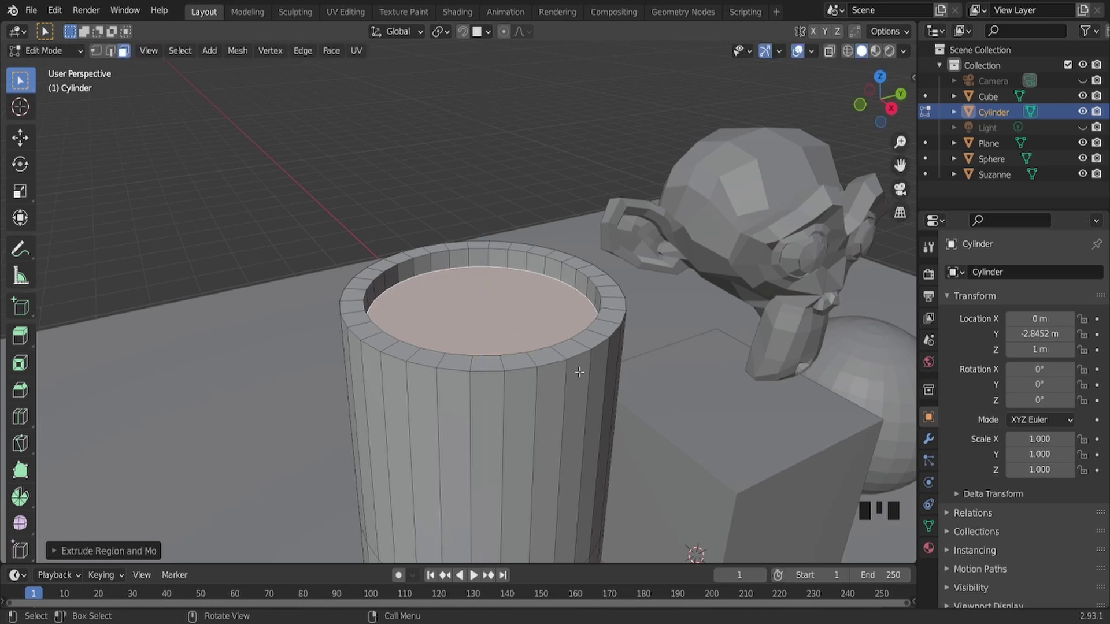
Inset the recessed face again and extrude it upward into a narrower cylinder well above the rim
key("i")
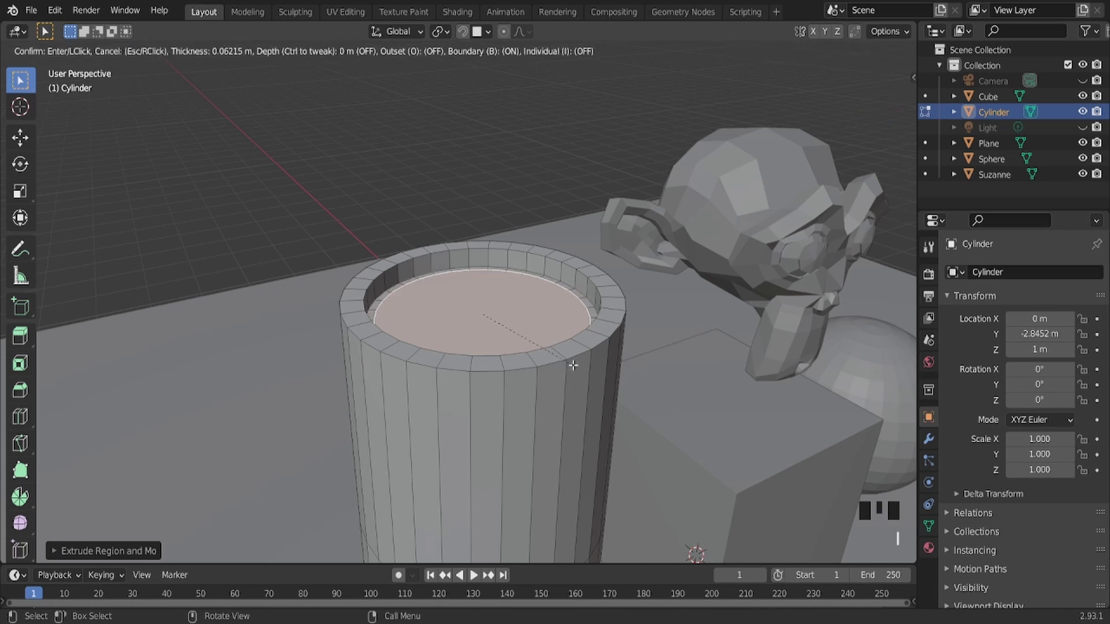
left_click(567, 362)
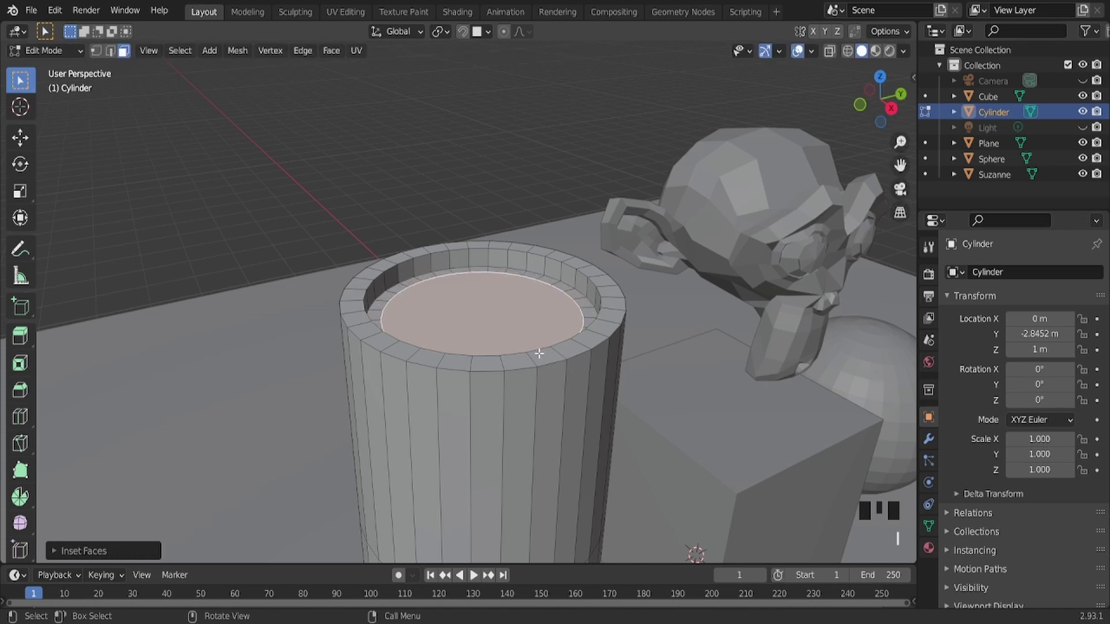
key("e")
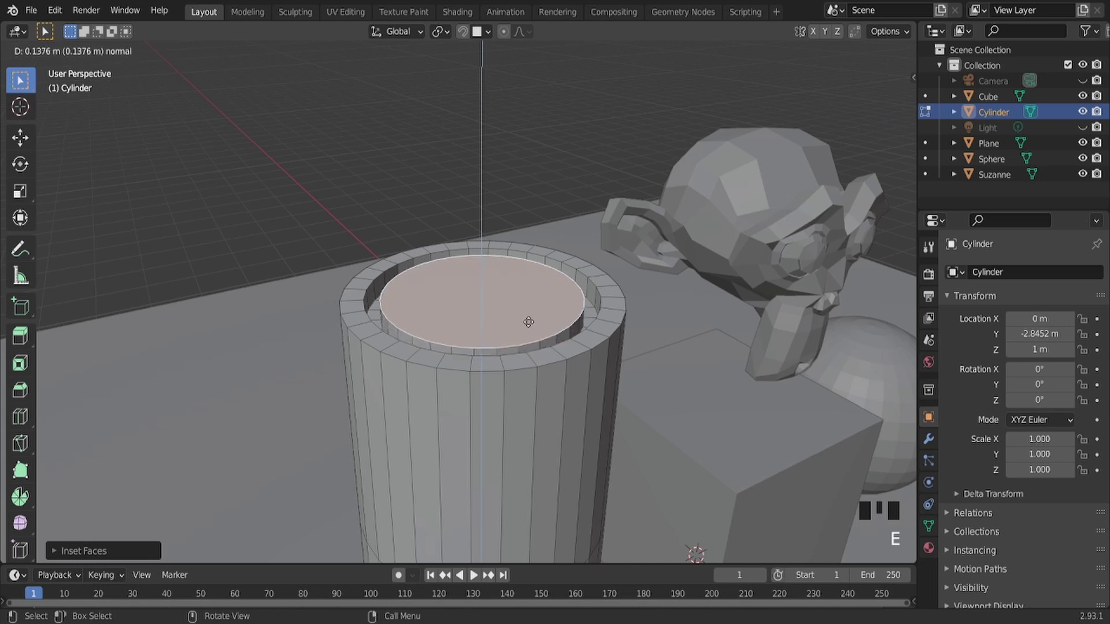
left_click(527, 162)
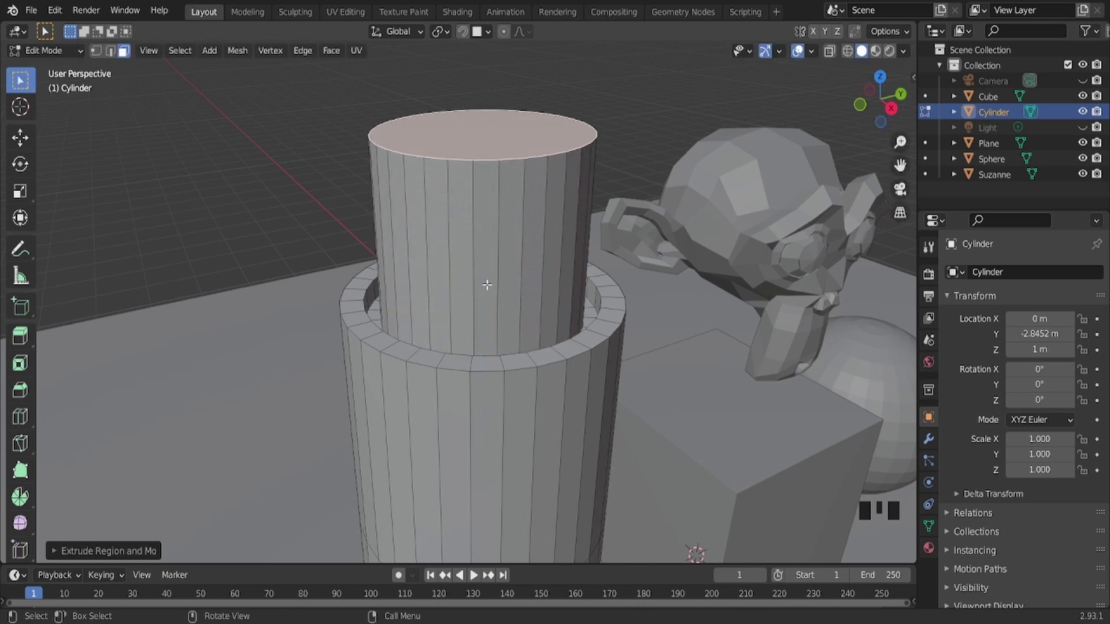
key("Tab")
key("Tab")
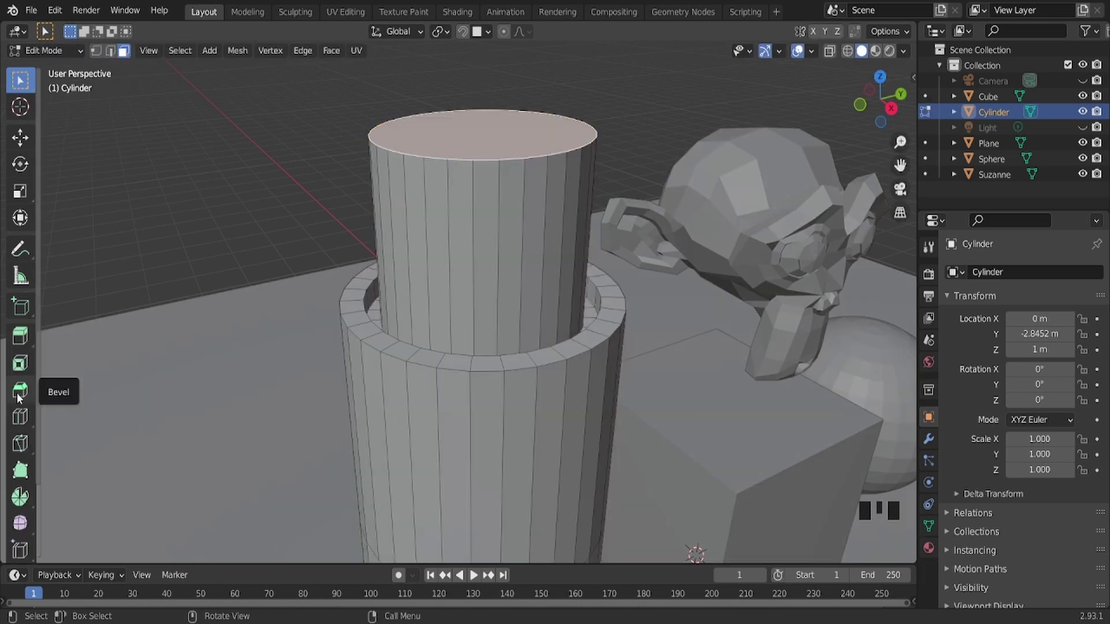
Select a front side face of the narrower upper cylinder, then switch to edge selection and pick an edge on its near top rim
double_click(460, 161)
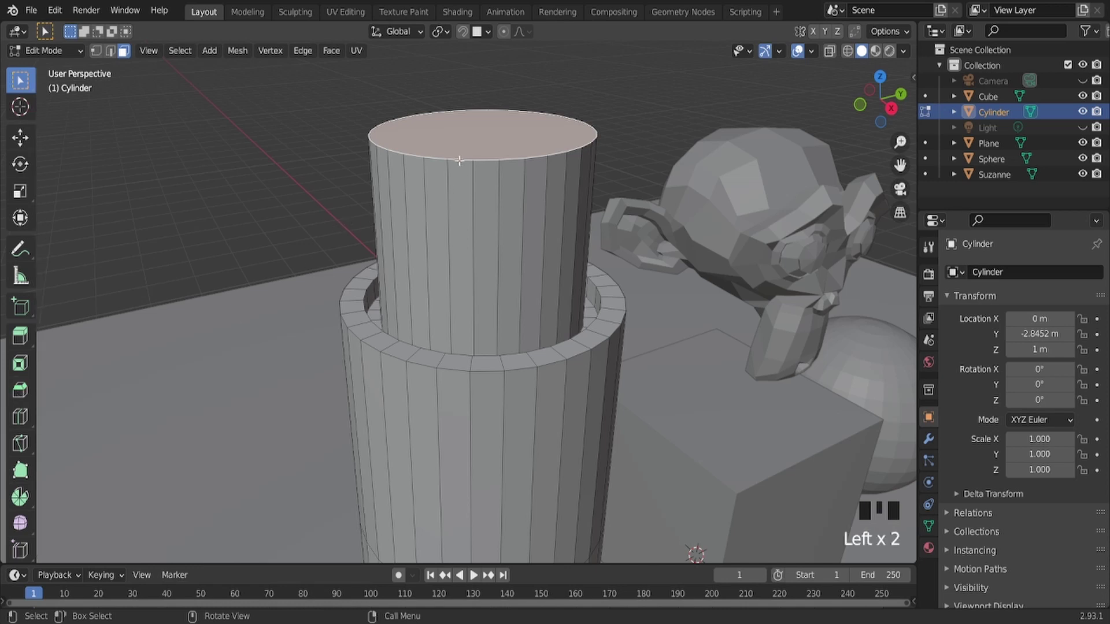
middle_click_drag(460, 161, 453, 227, "shift")
scroll(453, 231, "up", 2)
left_click(454, 309)
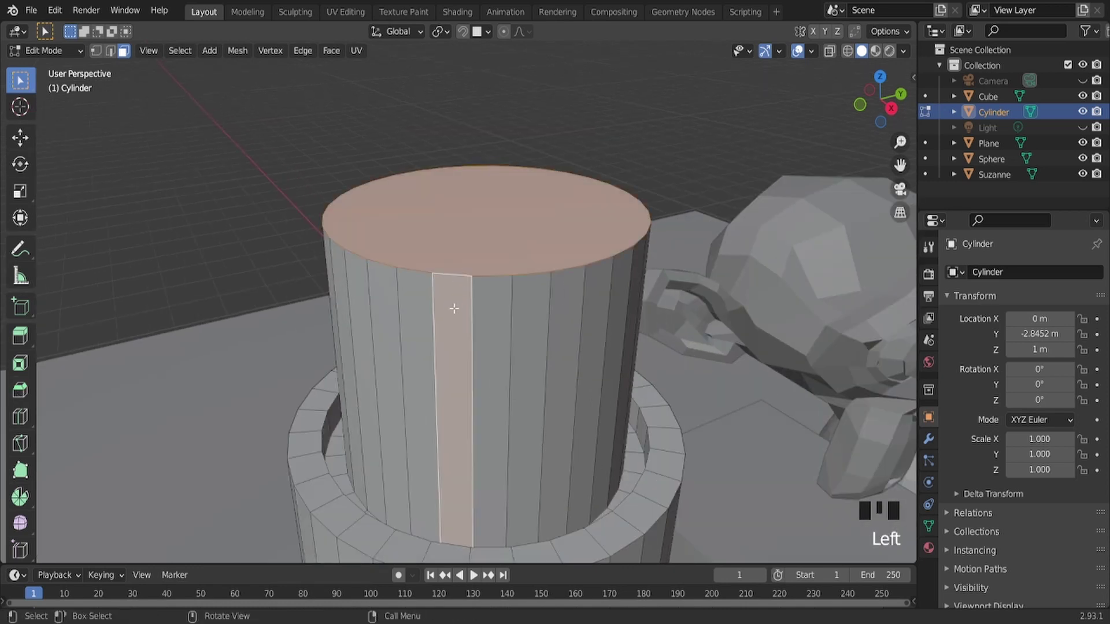
left_click(454, 308)
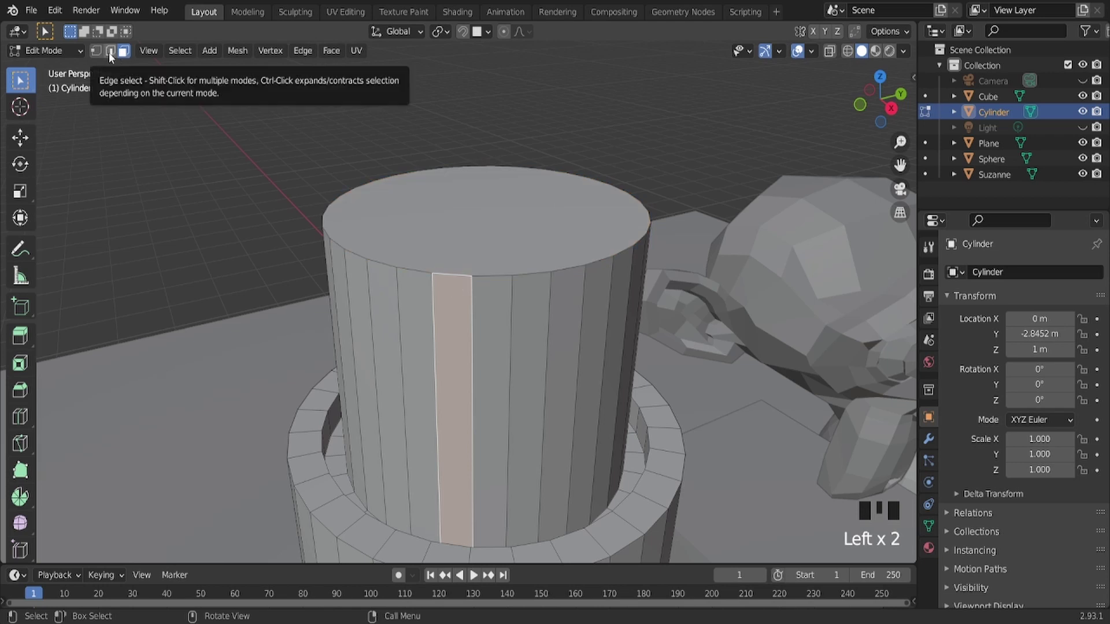
key("2")
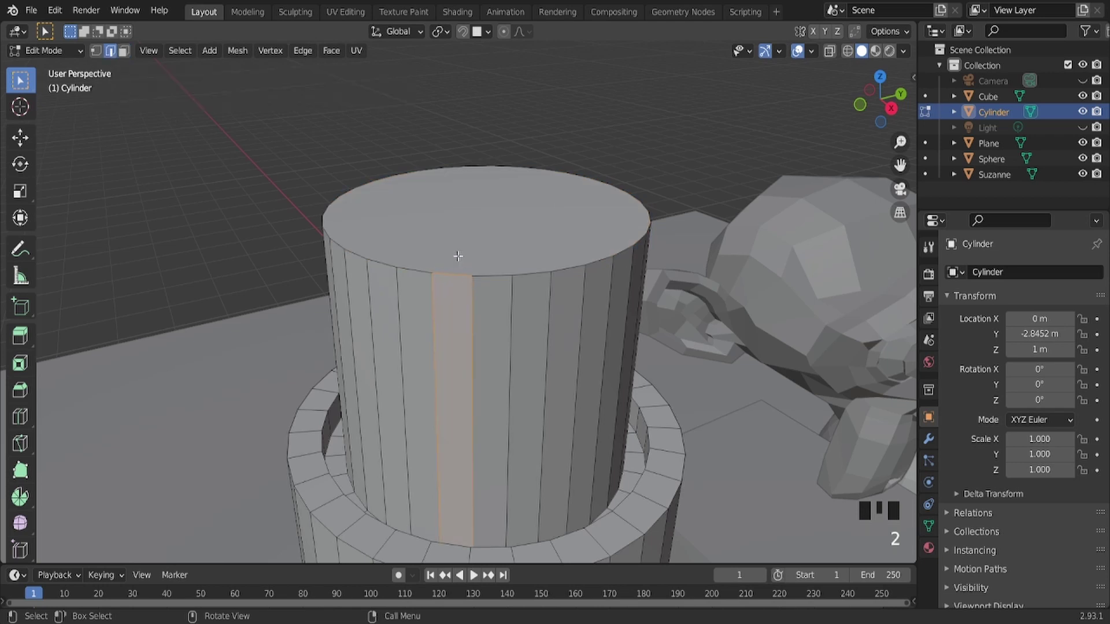
left_click(457, 258)
left_click(454, 269)
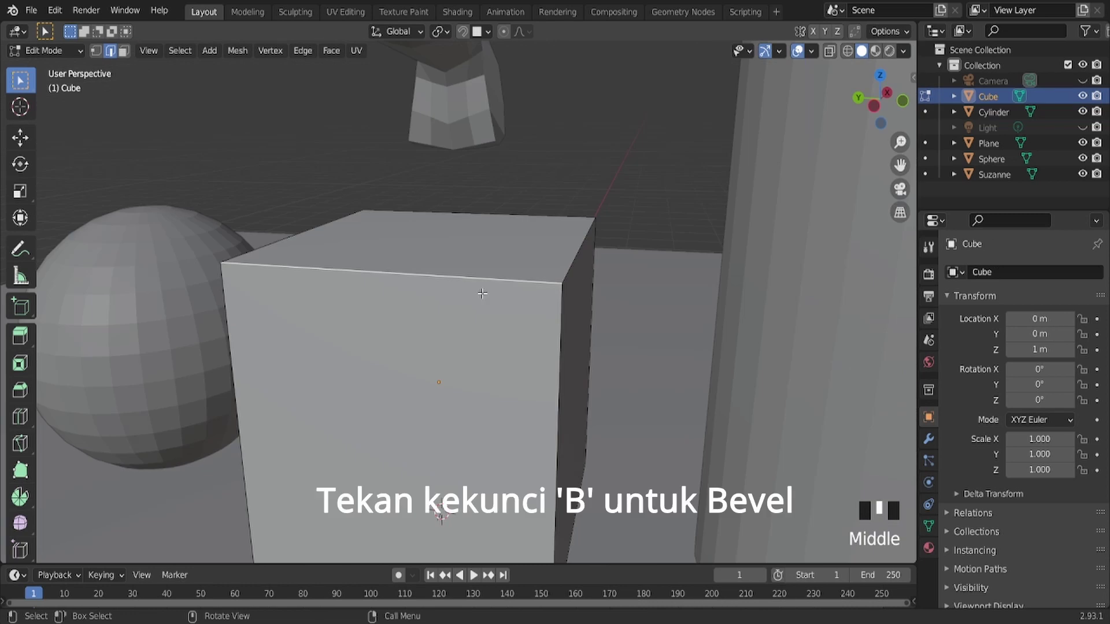
Bevel the selected top edge of the cube about 1.07 m wide with 9 segments
key("ctrl+b")
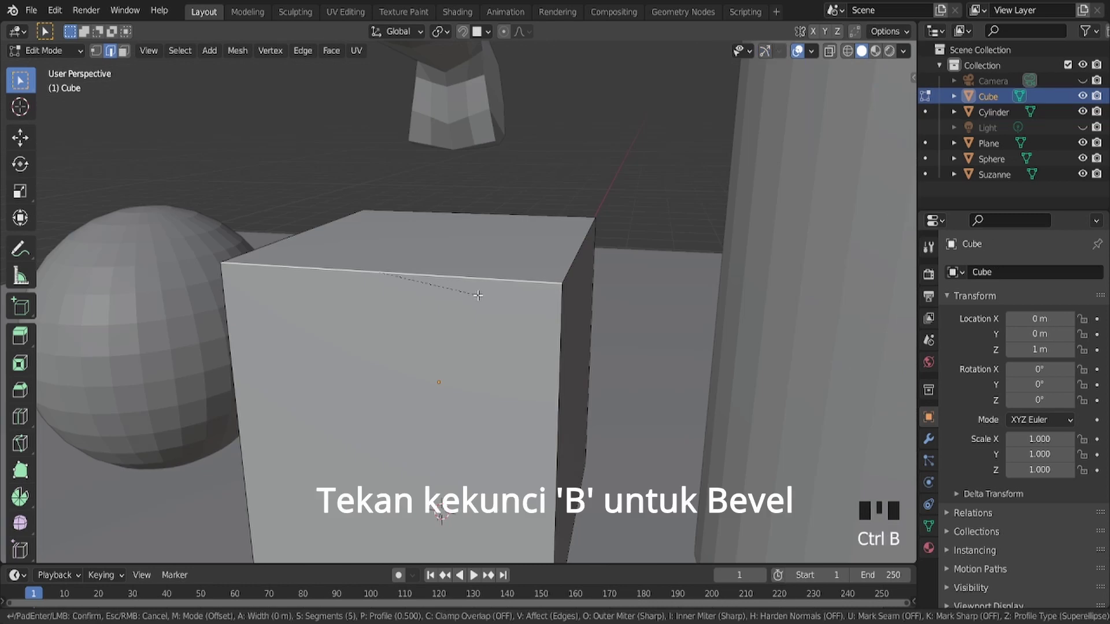
scroll(605, 435, "up", 1)
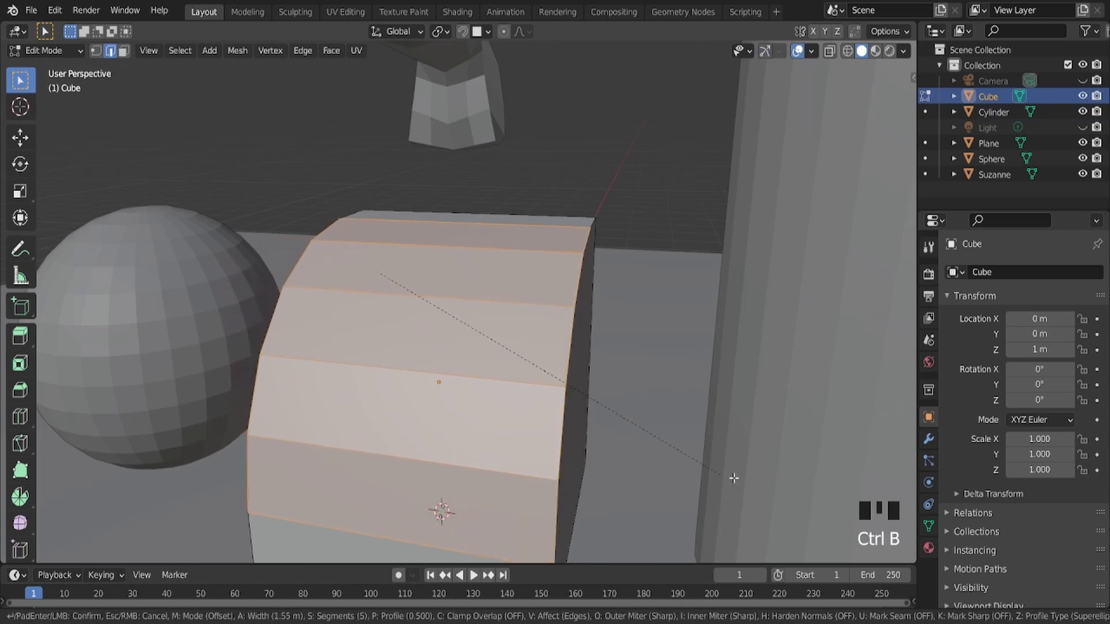
scroll(642, 430, "up", 2)
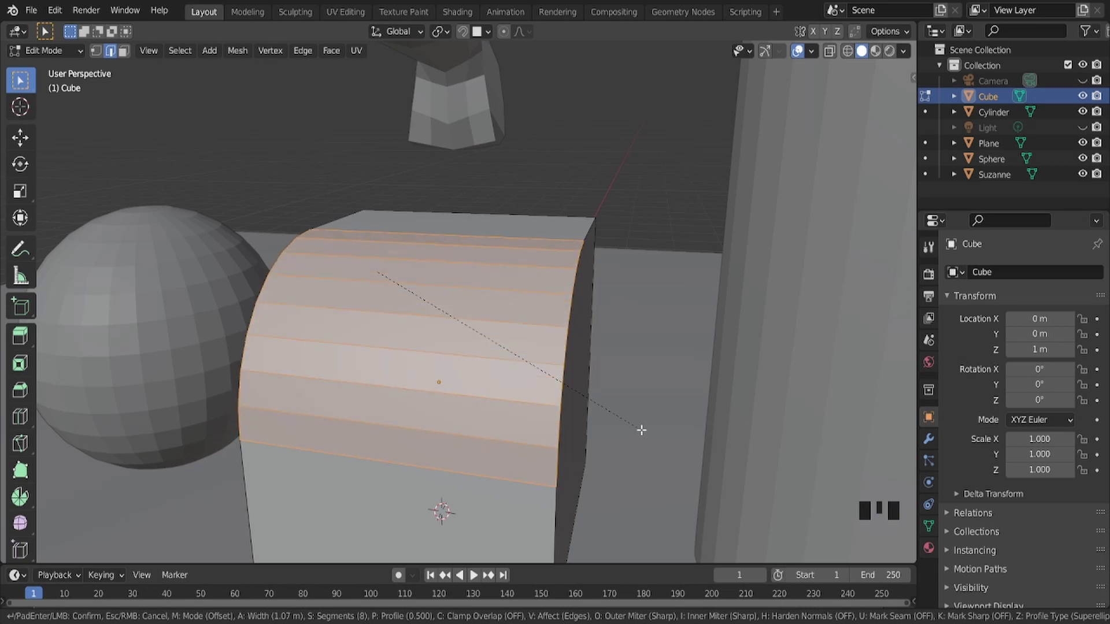
scroll(642, 430, "up", 1)
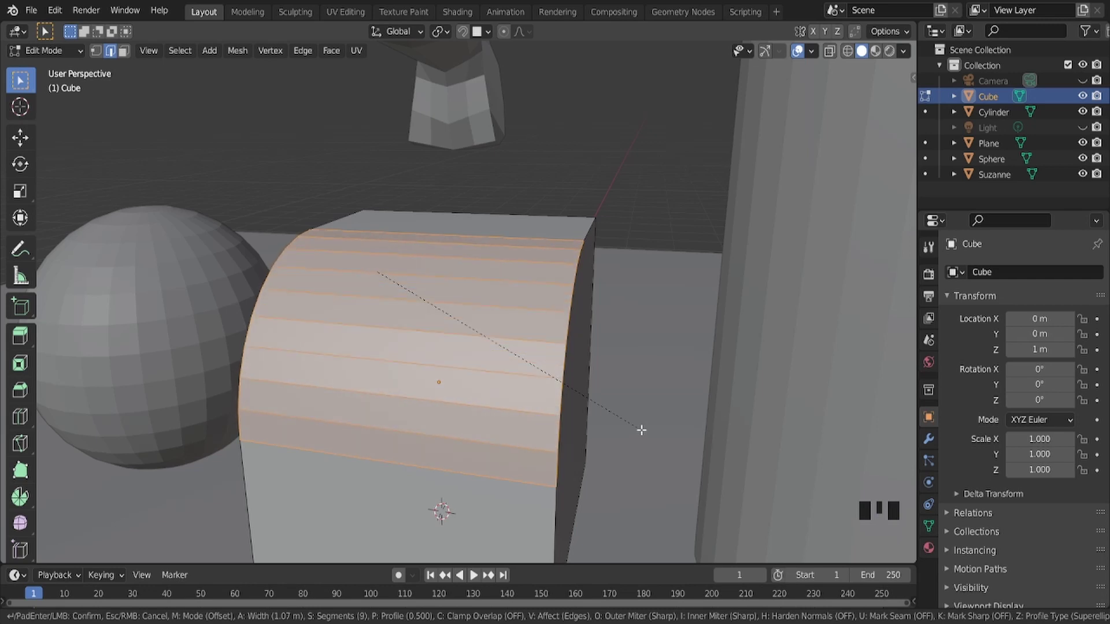
left_click(641, 431)
key("Tab")
key("Tab")
Add three evenly spaced vertical loop cuts around the bevelled cube with Loop Cut
scroll(578, 401, "down", 2)
middle_click_drag(601, 384, 297, 397)
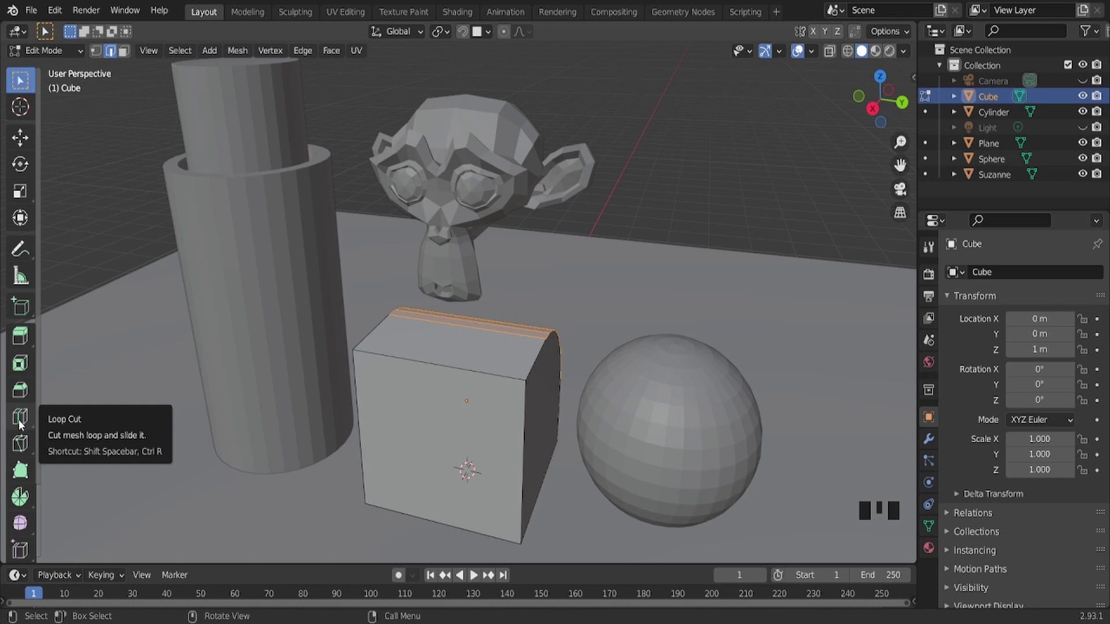
middle_click_drag(434, 422, 439, 407, "shift")
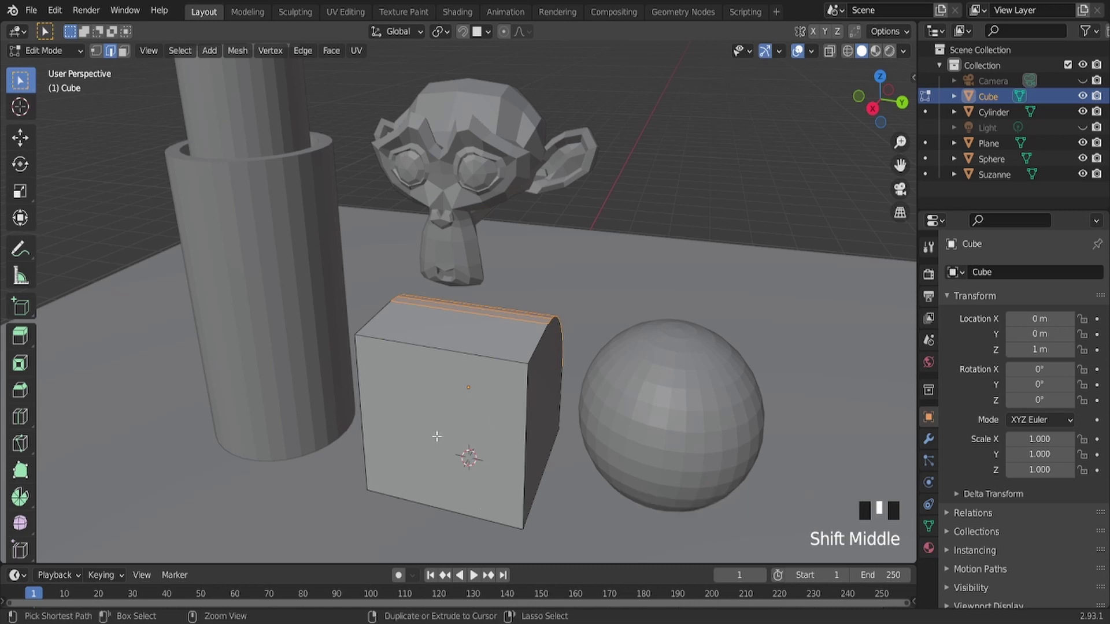
key("ctrl+r")
scroll(447, 361, "down", 1)
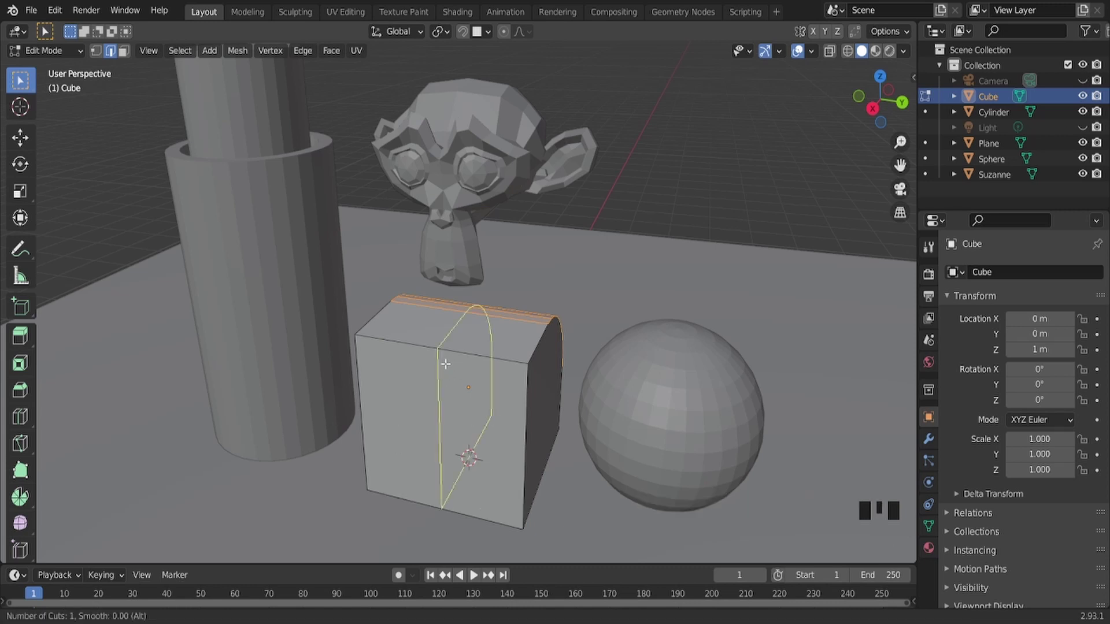
scroll(446, 363, "up", 1)
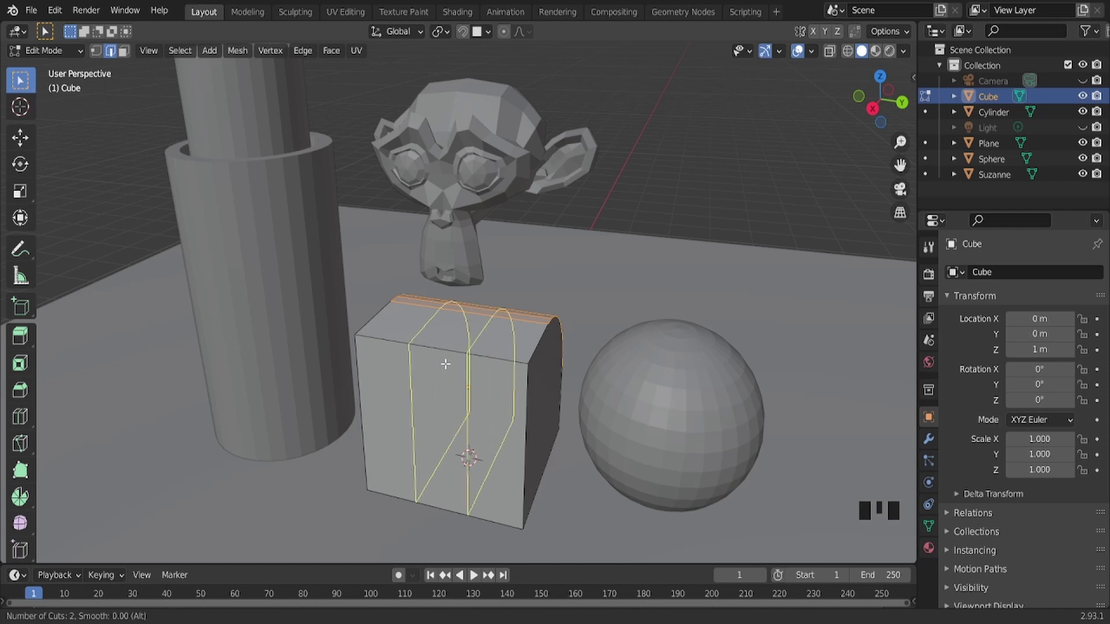
scroll(446, 363, "up", 1)
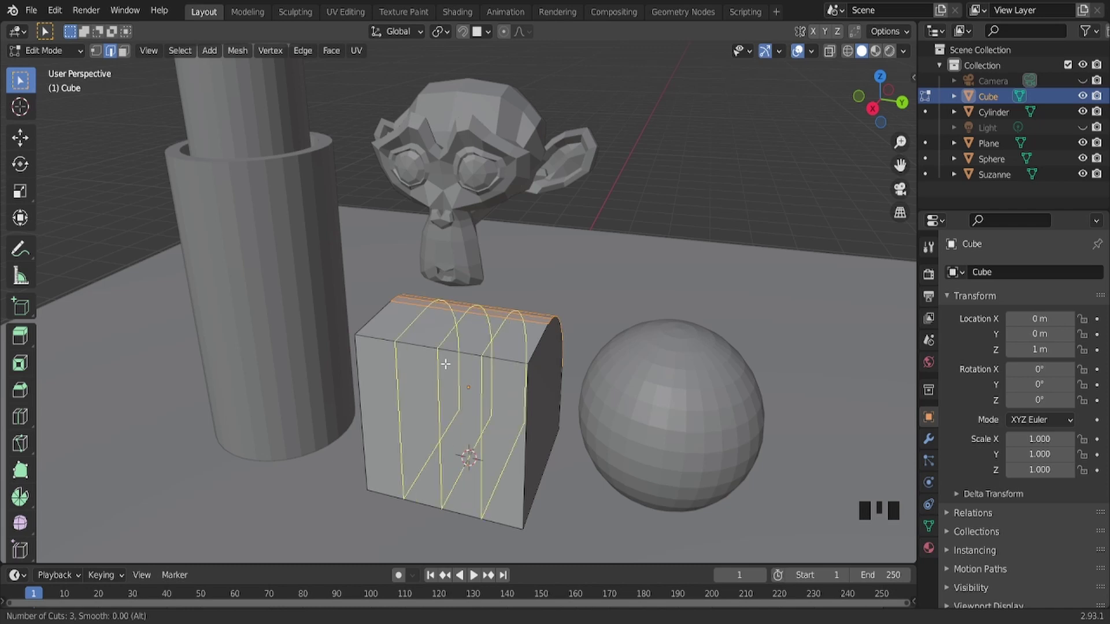
left_click(445, 364)
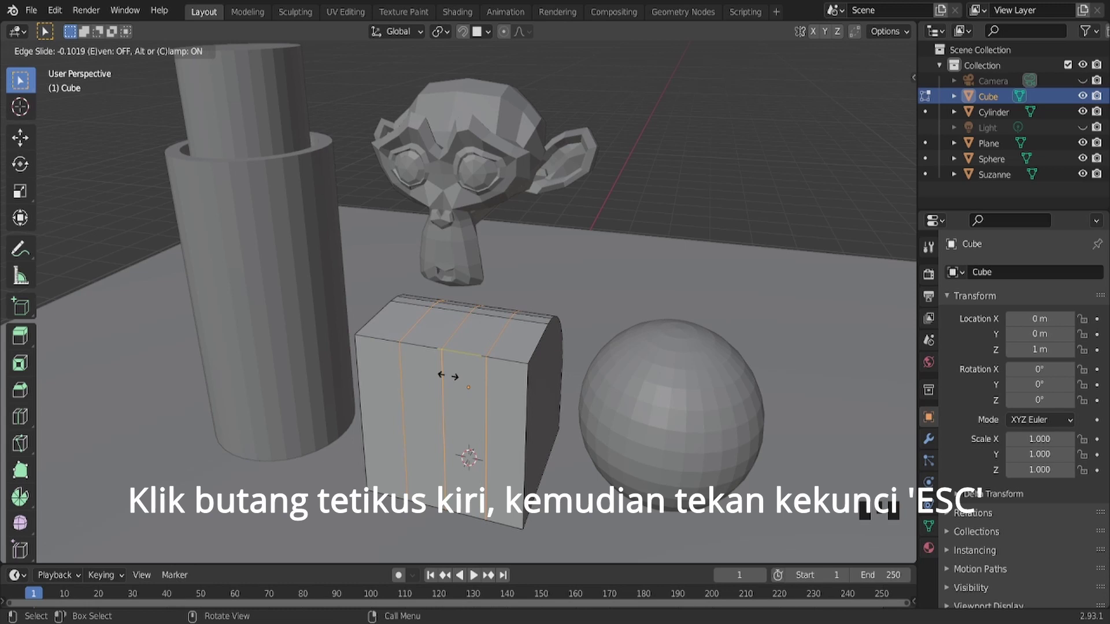
left_click(446, 376)
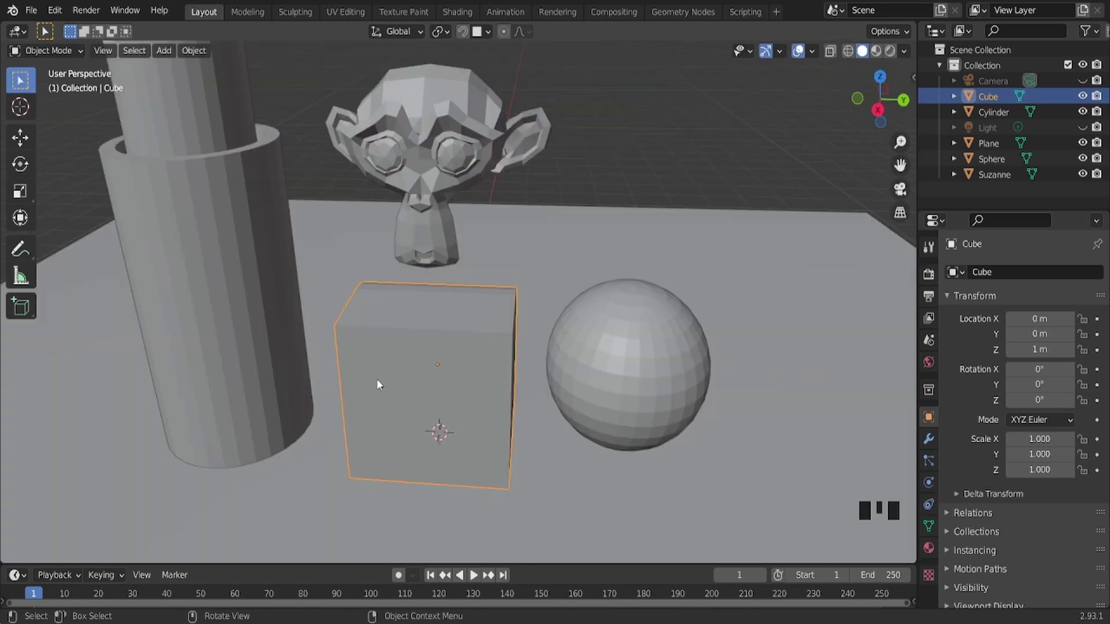
Switch to face selection on the cube, select the second face in the front's upper row and extrude it outward into a block
key("Tab")
left_click(416, 365)
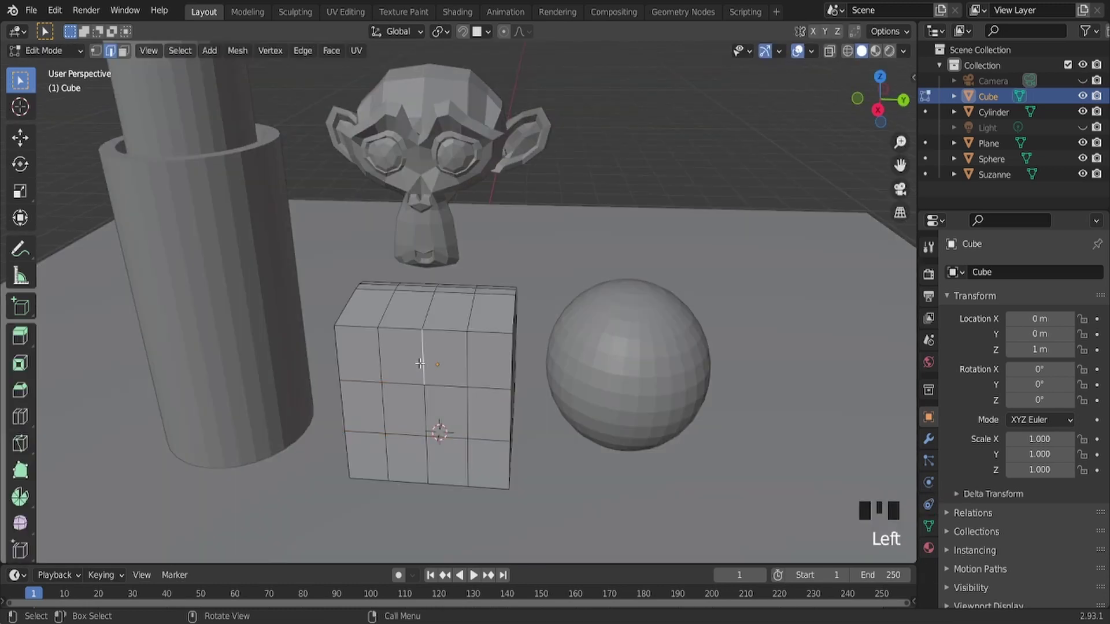
key("3")
left_click(402, 356)
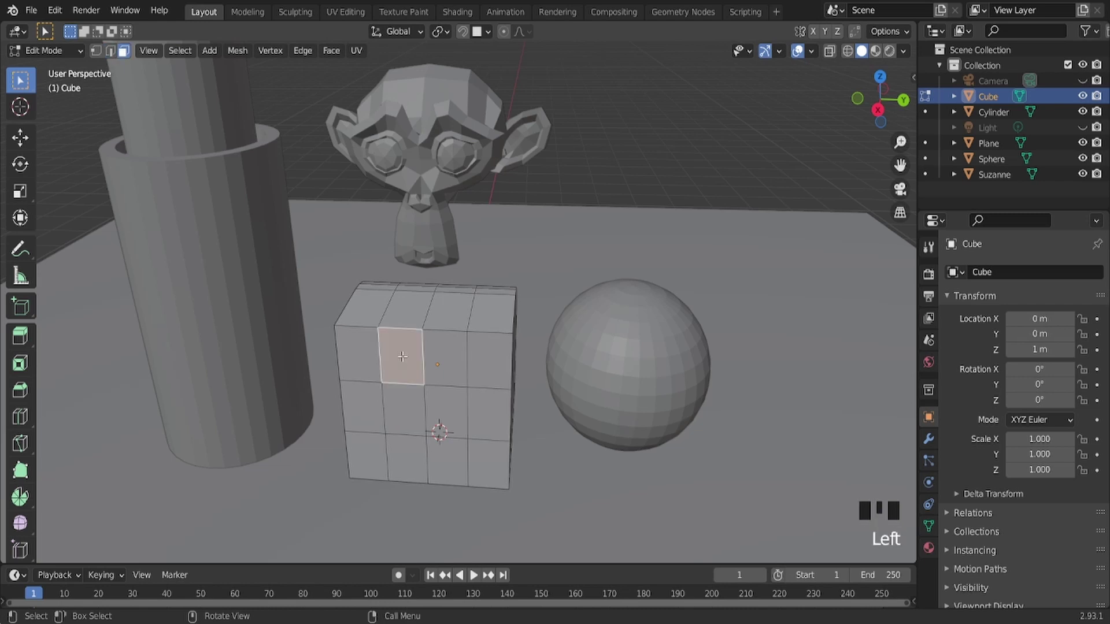
key("e")
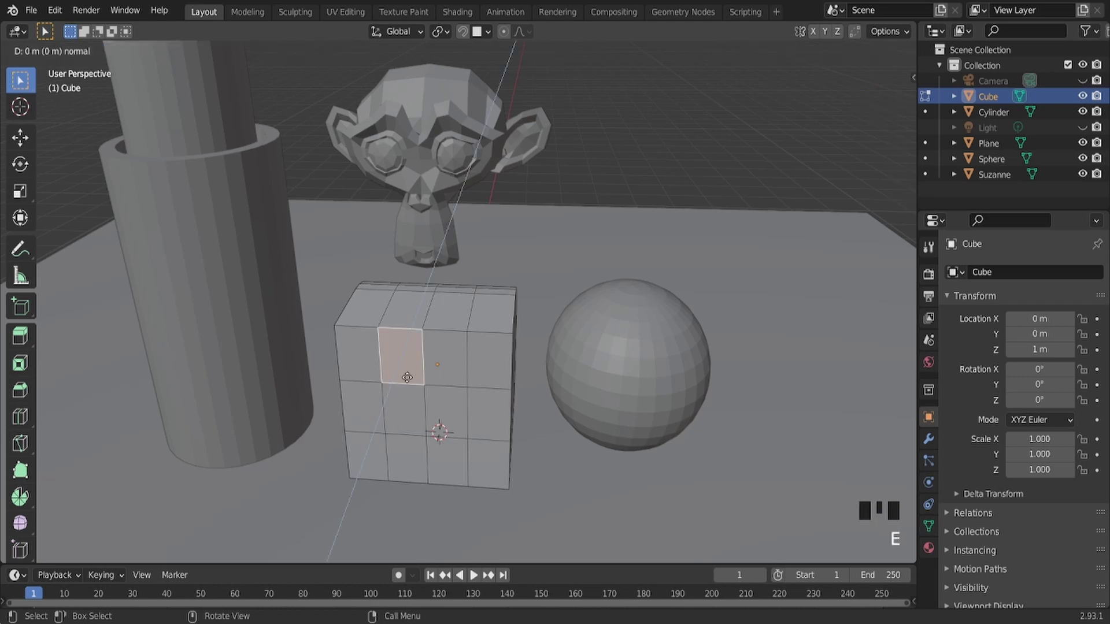
left_click(378, 408)
middle_click_drag(378, 408, 467, 387)
Leave the cube's mesh editing, select the cylinder and enter Edit Mode on it
key("Tab")
left_click(285, 357)
scroll(314, 359, "down", 3)
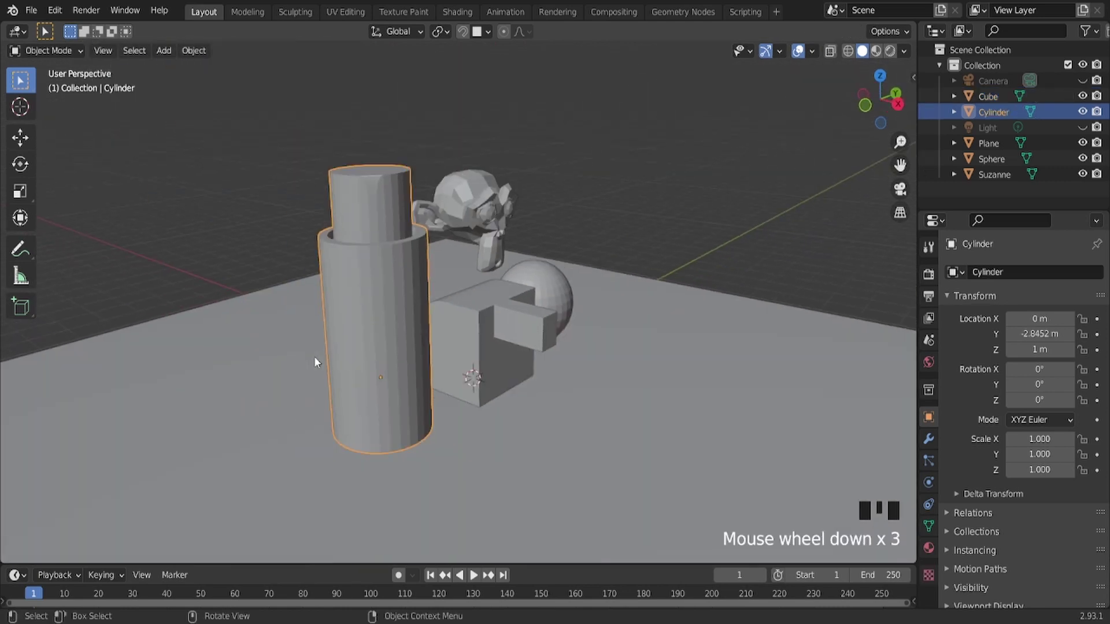
middle_click_drag(314, 359, 366, 361)
scroll(378, 355, "up", 2)
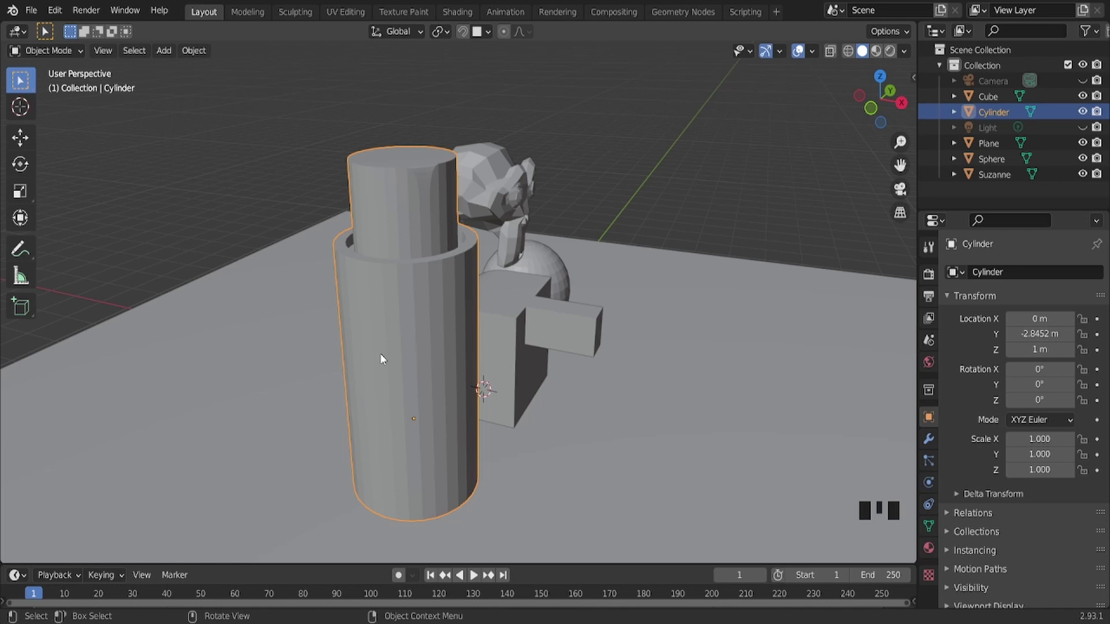
key("Tab")
middle_click_drag(418, 354, 421, 354)
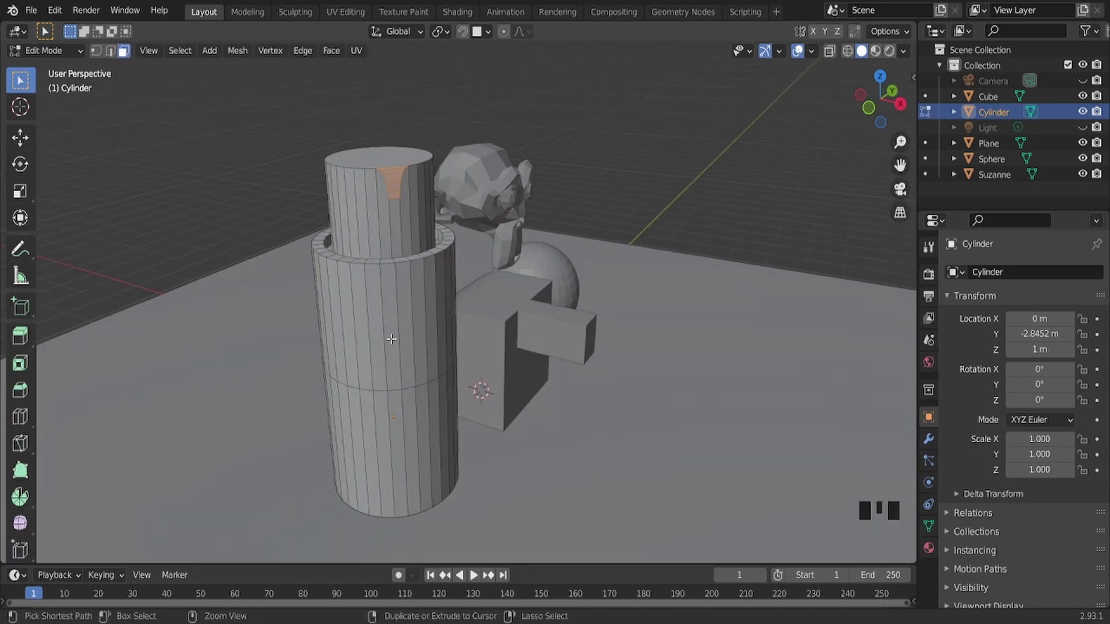
Add five evenly spaced horizontal loop cuts around the upper half of the outer cylinder wall
key("ctrl+r")
scroll(391, 340, "up", 1)
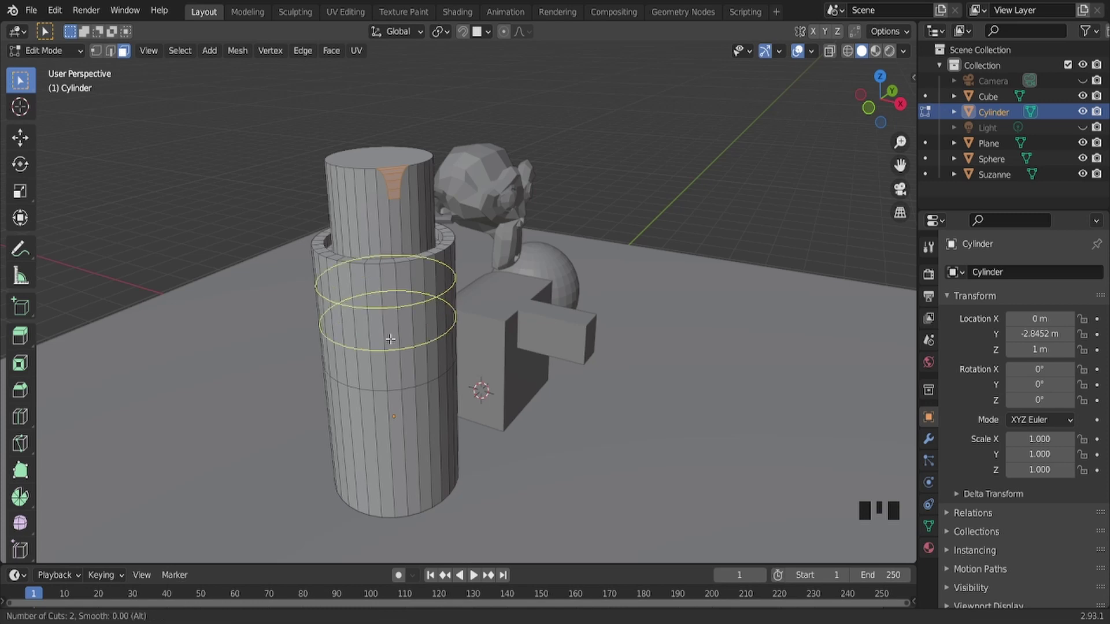
scroll(390, 339, "up", 3)
left_click(391, 340)
right_click(390, 339)
scroll(475, 330, "up", 2)
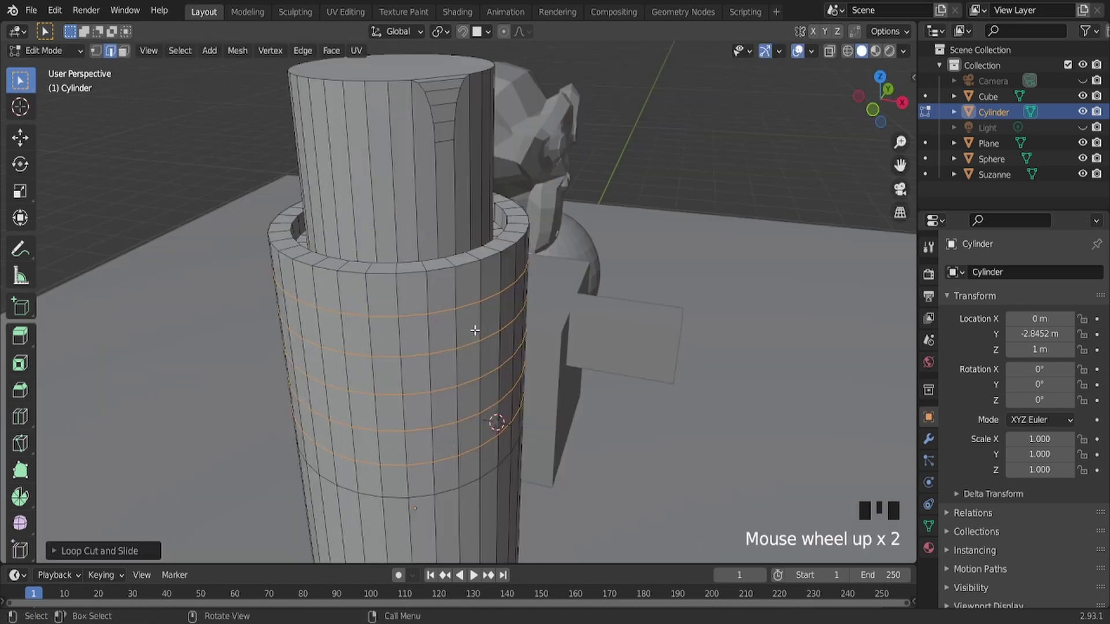
middle_click_drag(474, 330, 446, 346)
left_click_drag(392, 252, 367, 334)
left_click(367, 324)
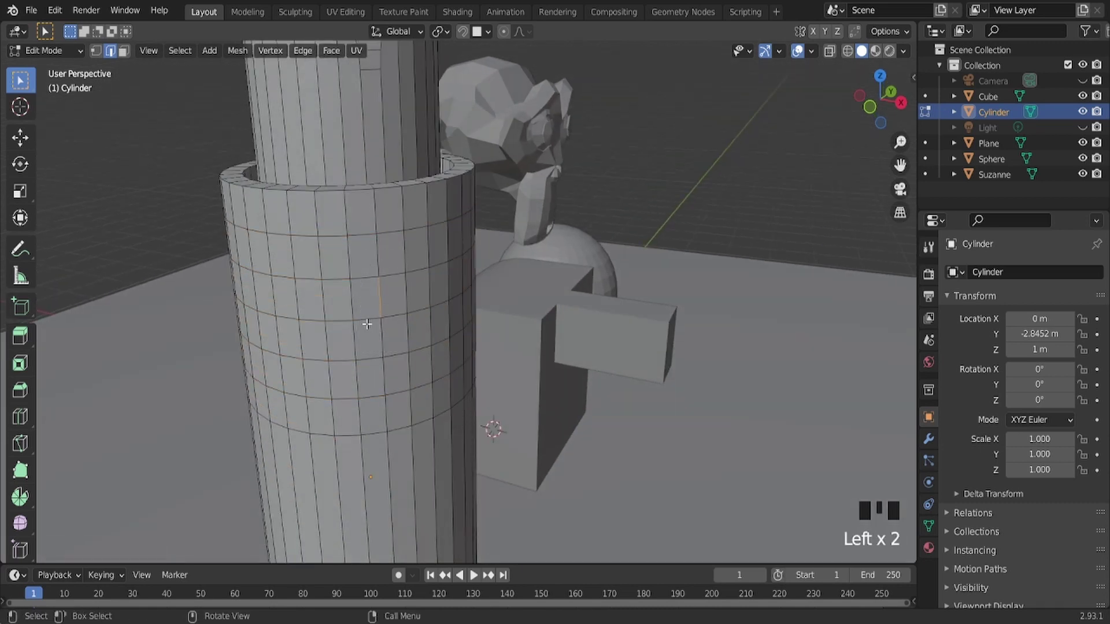
left_click(387, 276)
left_click(350, 357)
left_click(374, 294)
Select a block of faces two wide and three high on the upper outer cylinder wall and extrude it outward into an arm
left_click(124, 52)
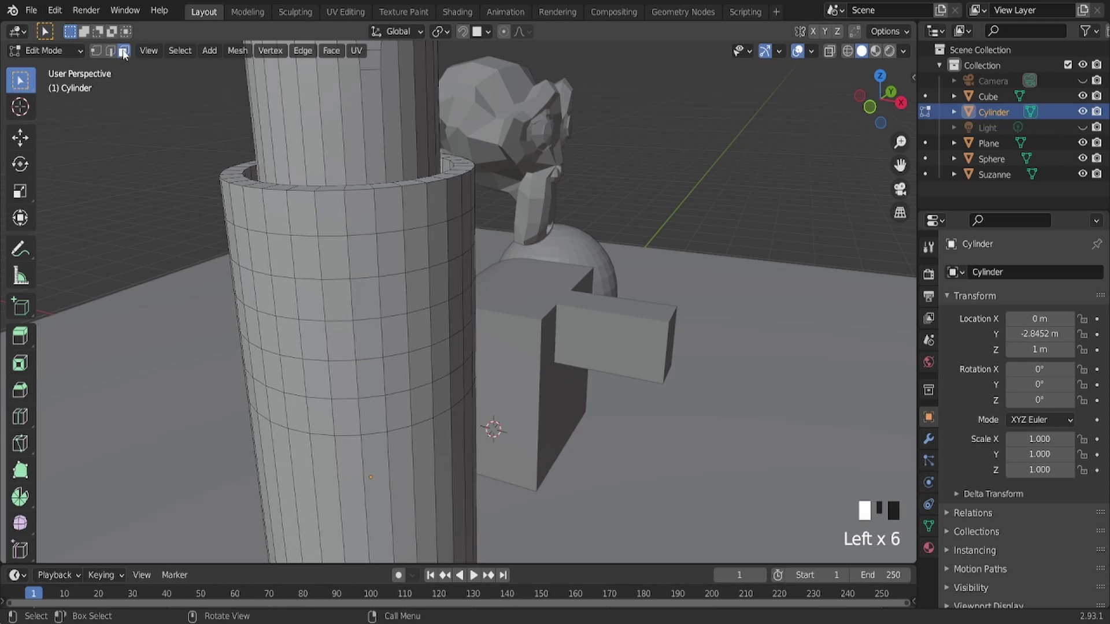
left_click_drag(393, 256, 372, 339)
scroll(372, 339, "down", 2)
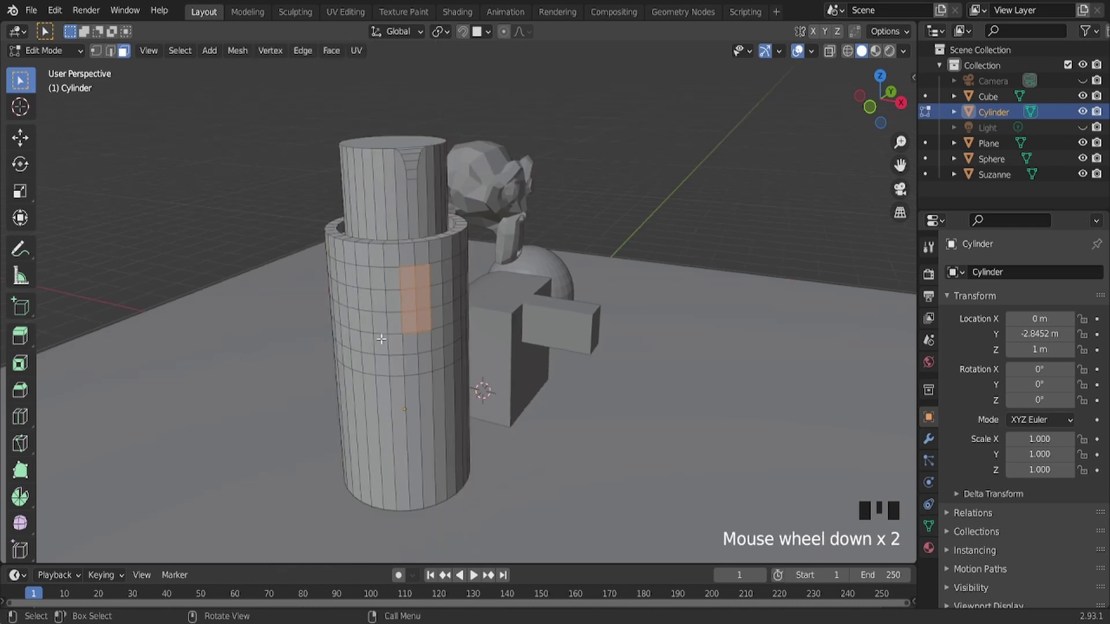
middle_click_drag(378, 342, 441, 350)
scroll(473, 369, "up", 1)
key("e")
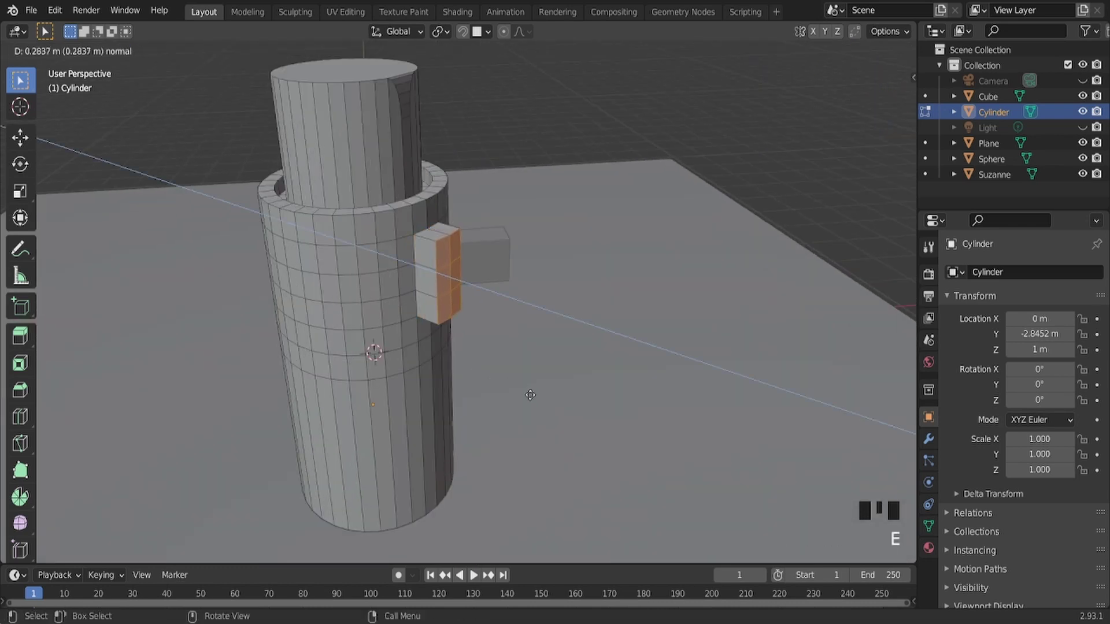
left_click(606, 416)
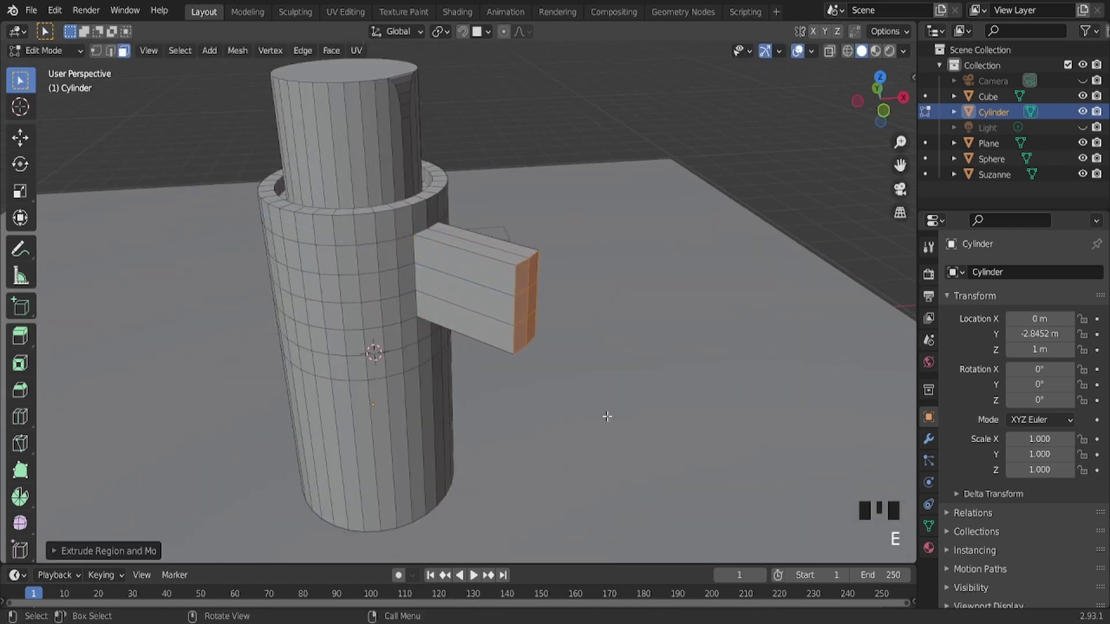
Add a single centred loop cut across the middle of the extruded arm
left_click(532, 295)
scroll(443, 232, "up", 2)
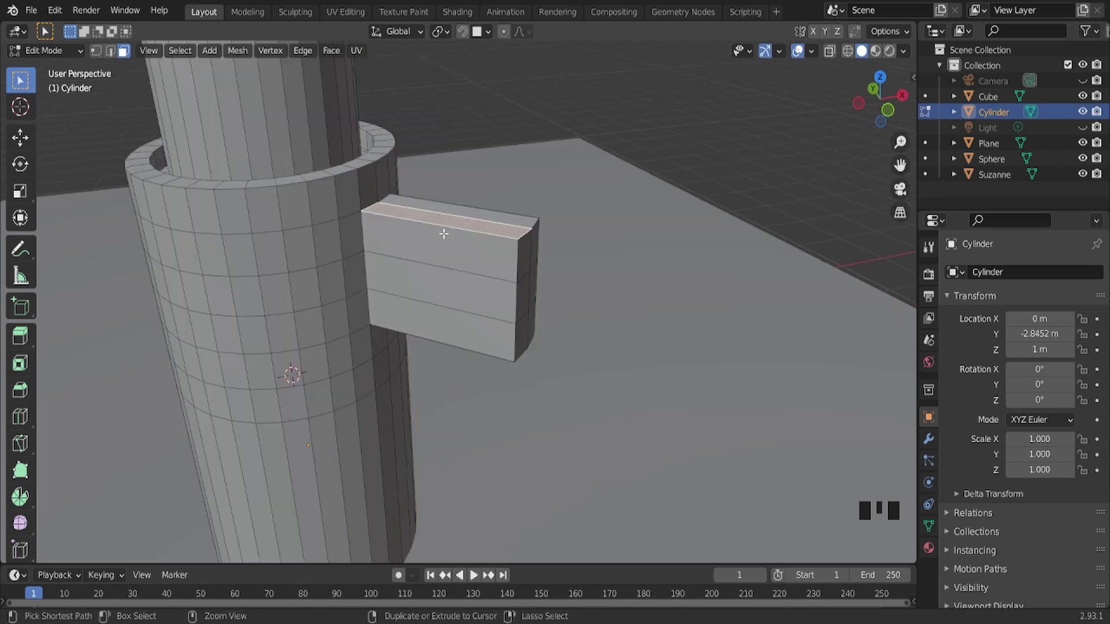
key("ctrl+r")
left_click(442, 232)
right_click(449, 261)
left_click(481, 231)
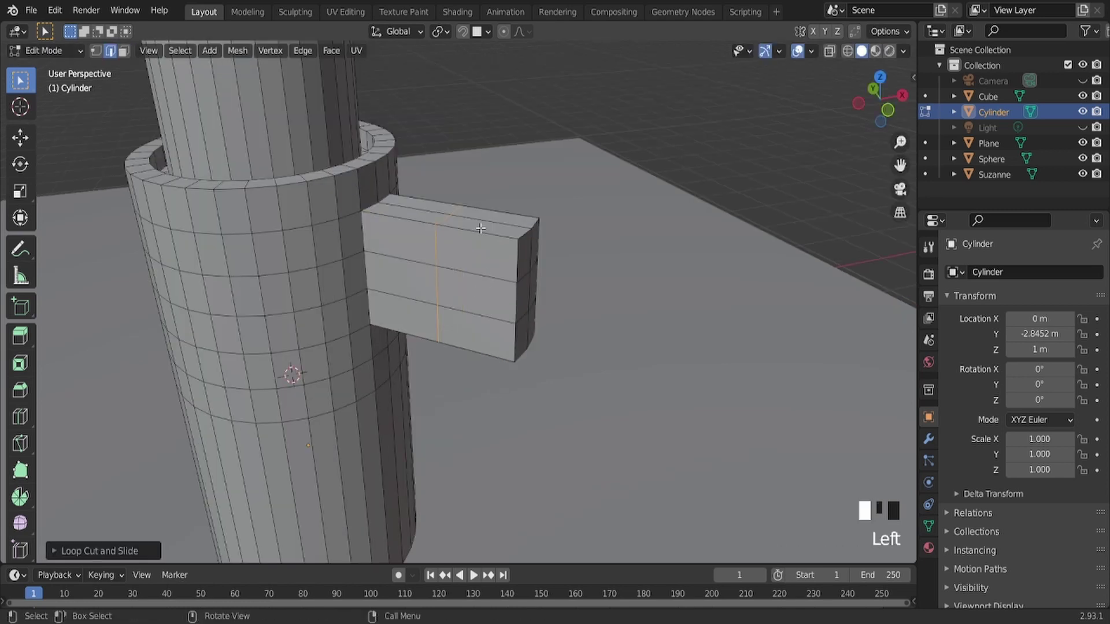
double_click(481, 228)
left_click(480, 225)
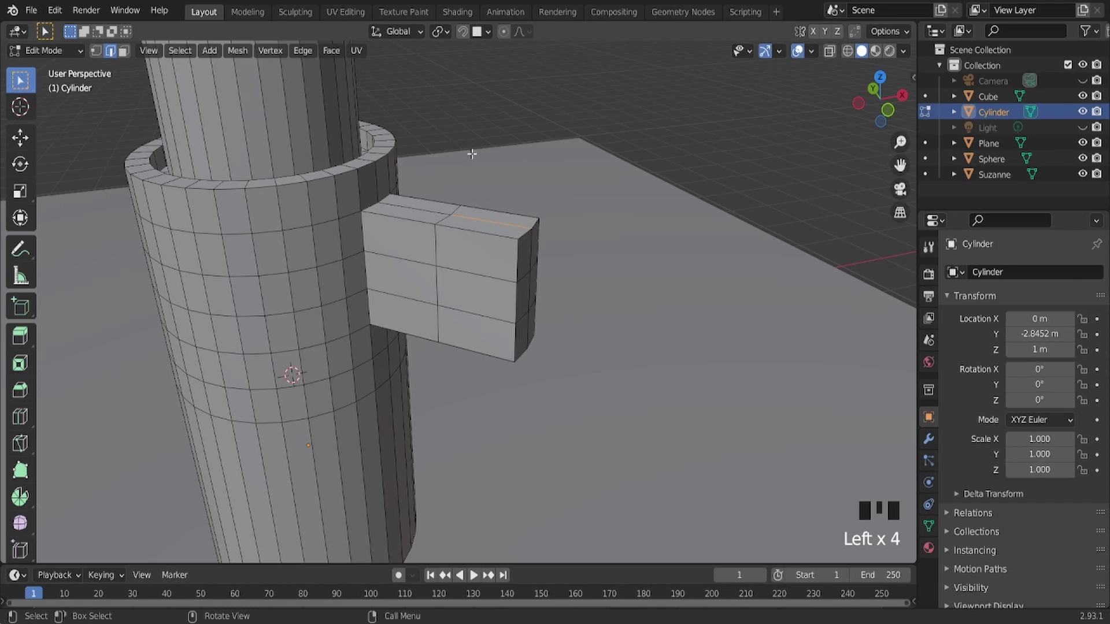
Select the two top faces on the arm's outer half and move them up along the Z axis
middle_click_drag(526, 245, 344, 337)
scroll(354, 305, "up", 2)
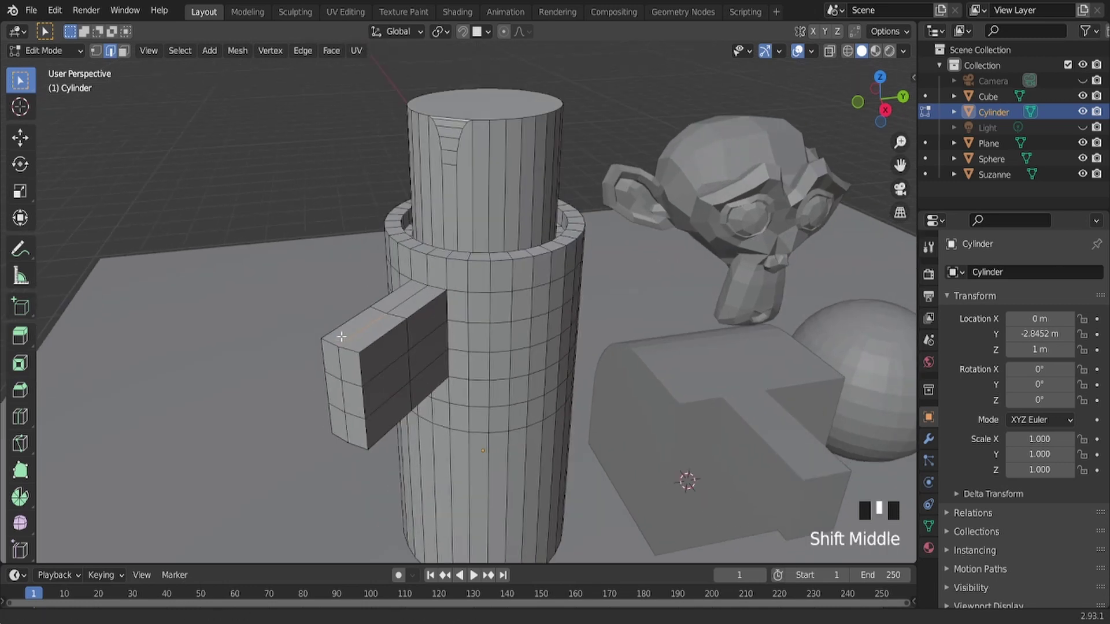
key("3")
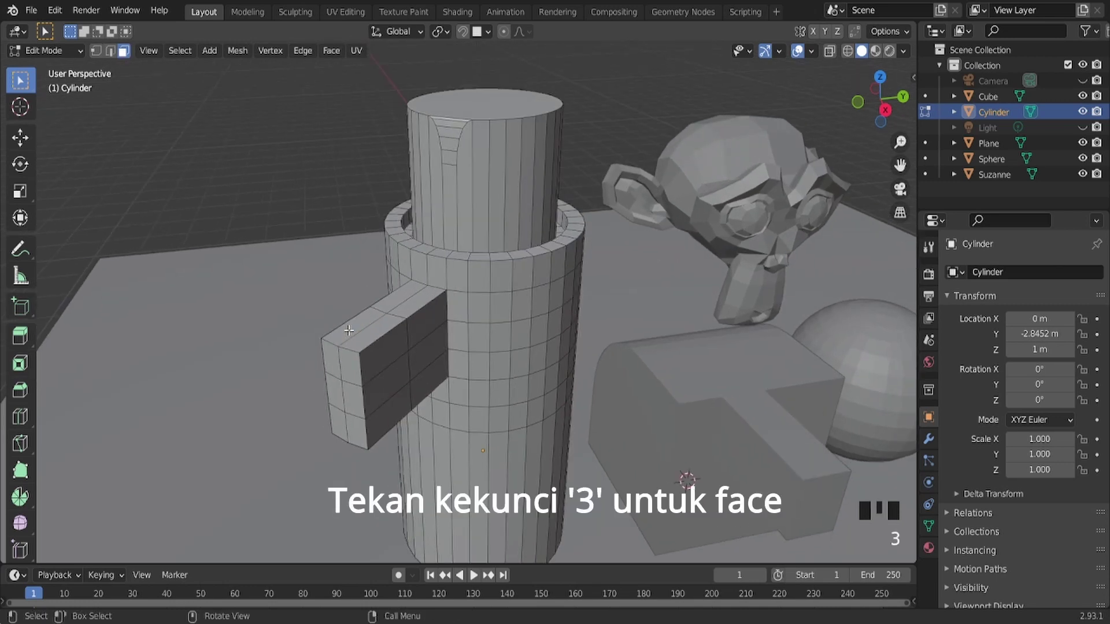
left_click(357, 329)
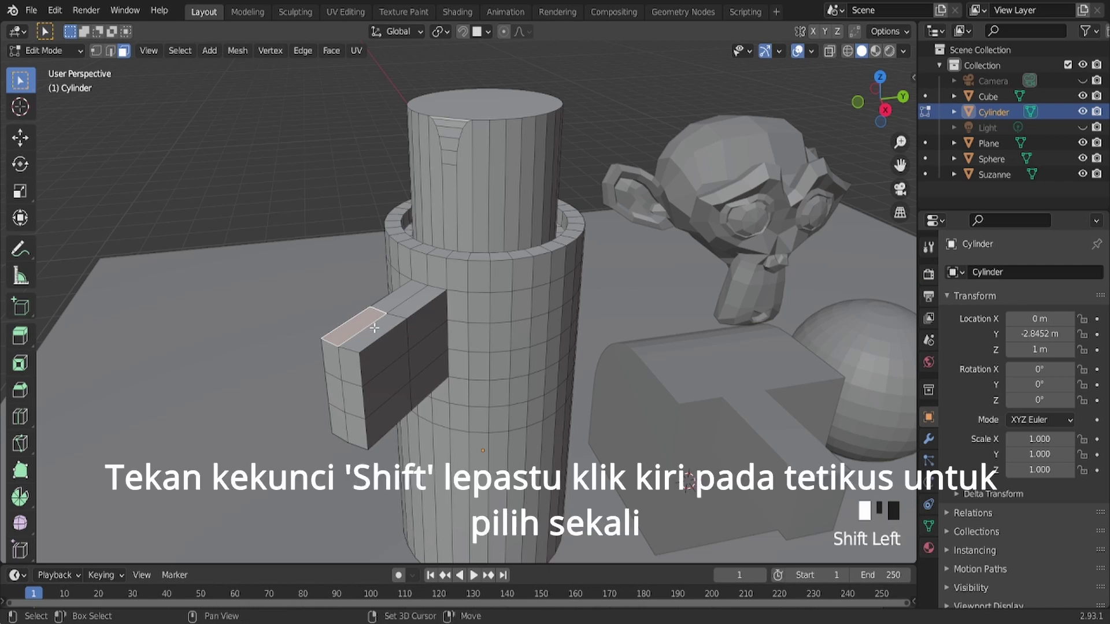
left_click(374, 334, "shift")
key("g")
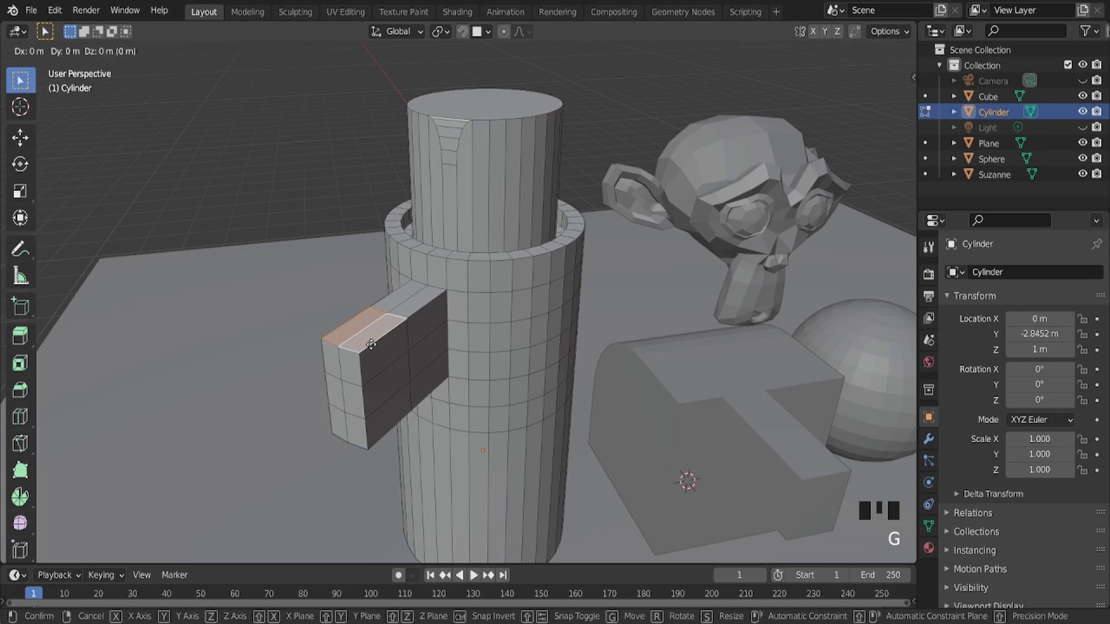
key("z")
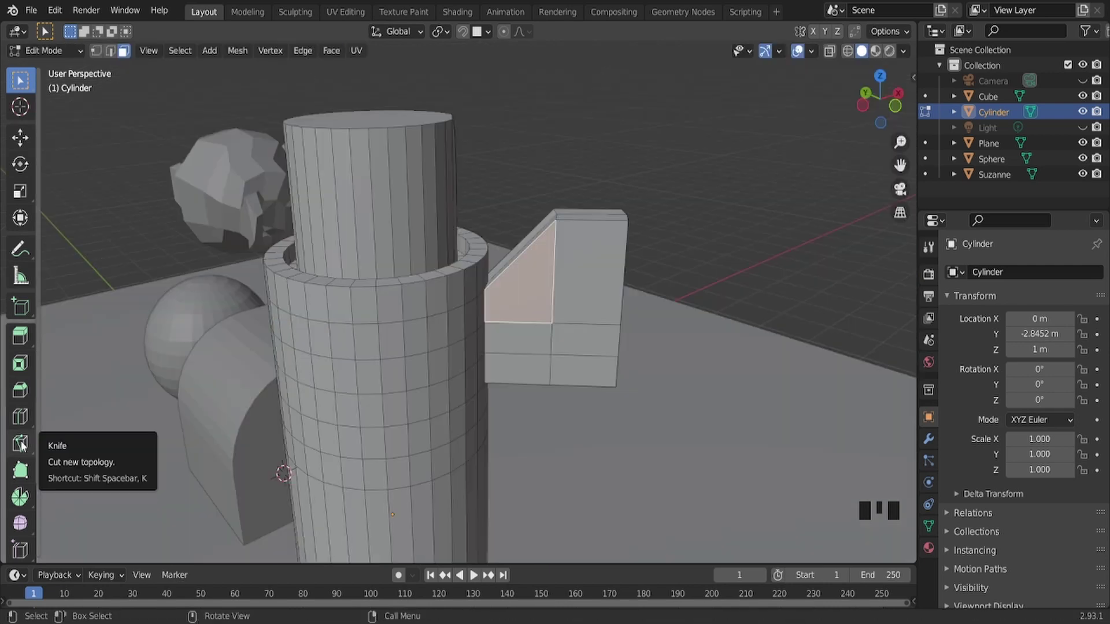
Cut a closed, irregular rounded outline into the side of the raised arm with the Knife tool
left_click(21, 444)
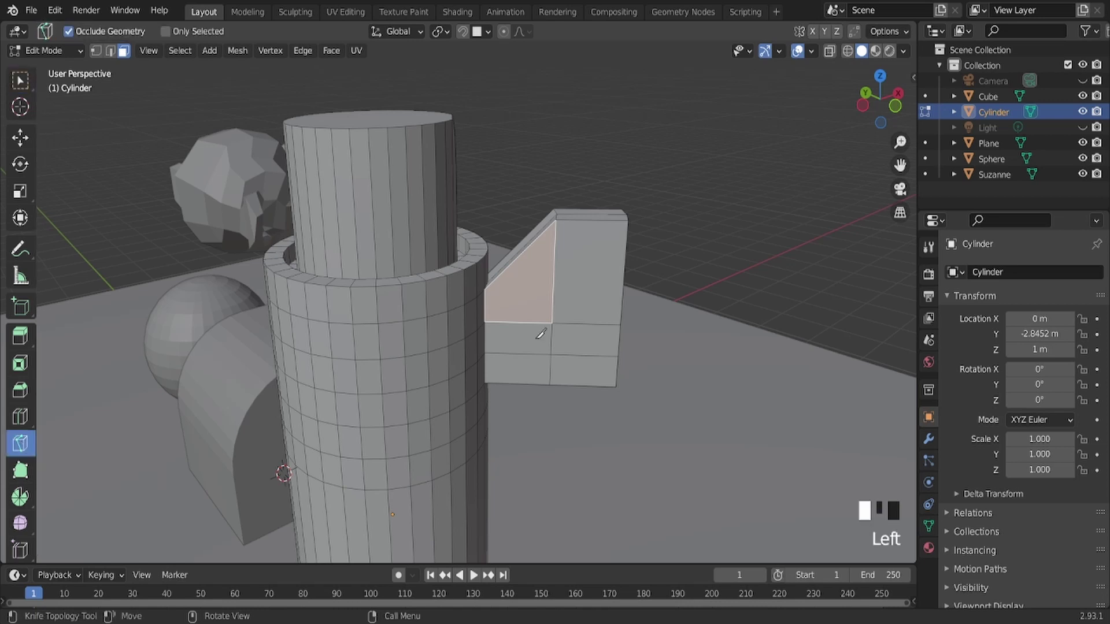
left_click(522, 301)
left_click(525, 287)
left_click(525, 276)
left_click(528, 263)
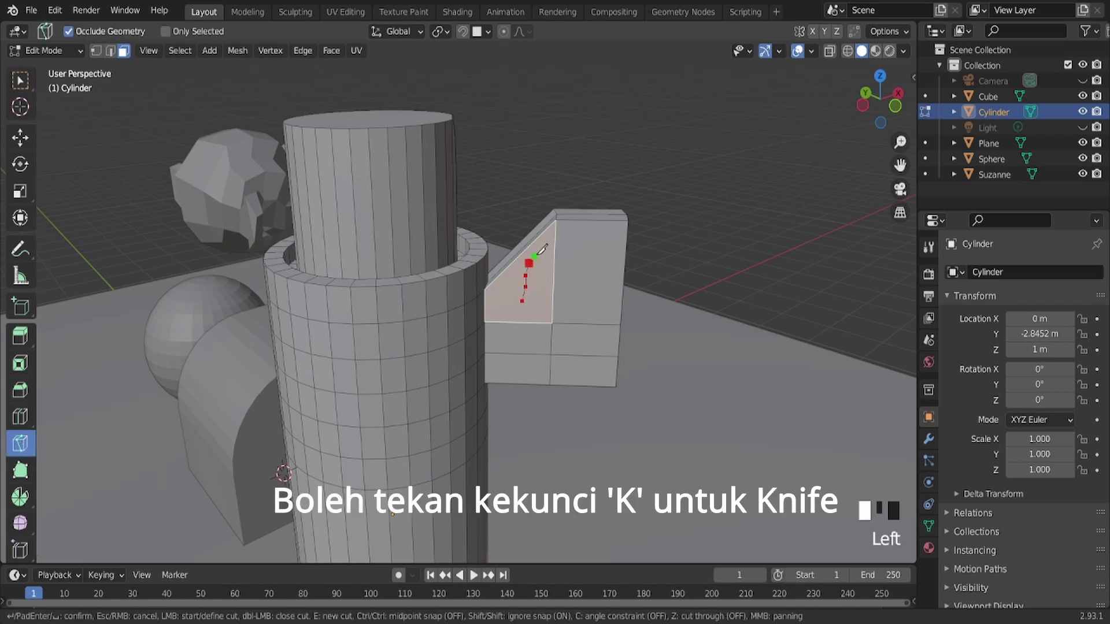
mouse_move(538, 254)
left_mouse_down()
mouse_move(570, 245)
mouse_move(610, 292)
mouse_move(601, 349)
mouse_move(513, 349)
mouse_move(508, 318)
mouse_move(527, 298)
left_mouse_up()
left_click(523, 300)
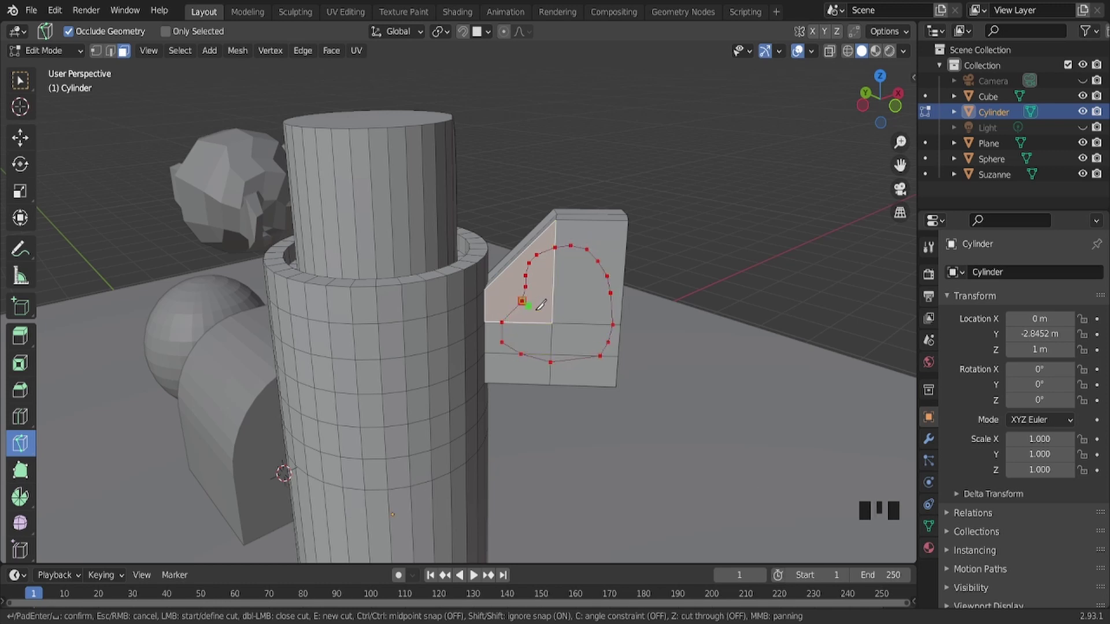
key("Return")
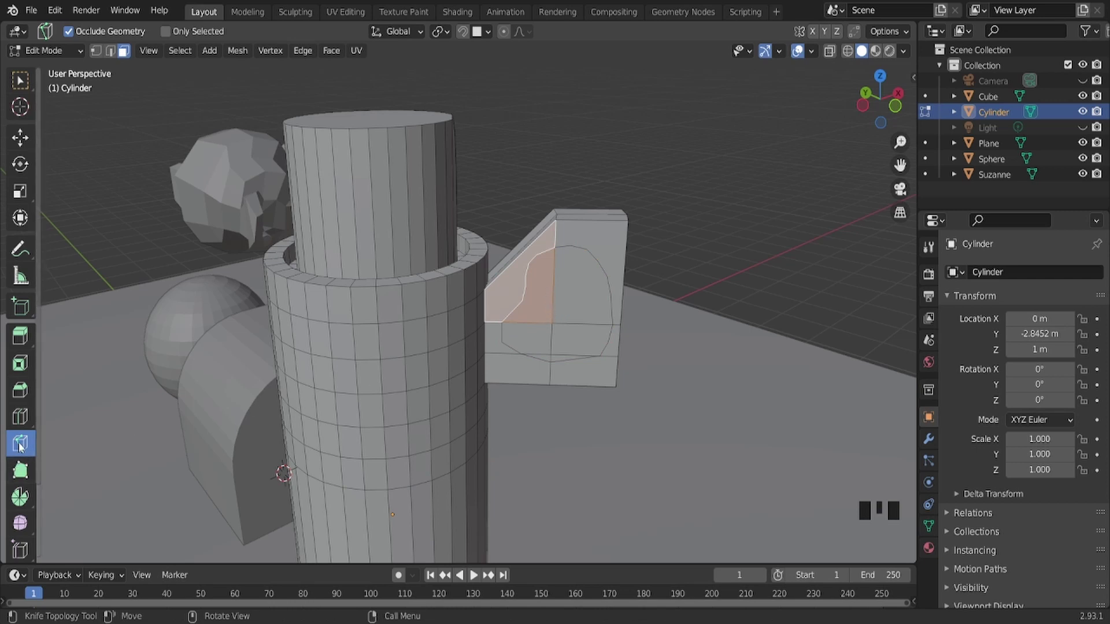
Return to box selection and select all faces inside the knife-cut outline, including the small slivers along its lower edge
left_click(20, 84)
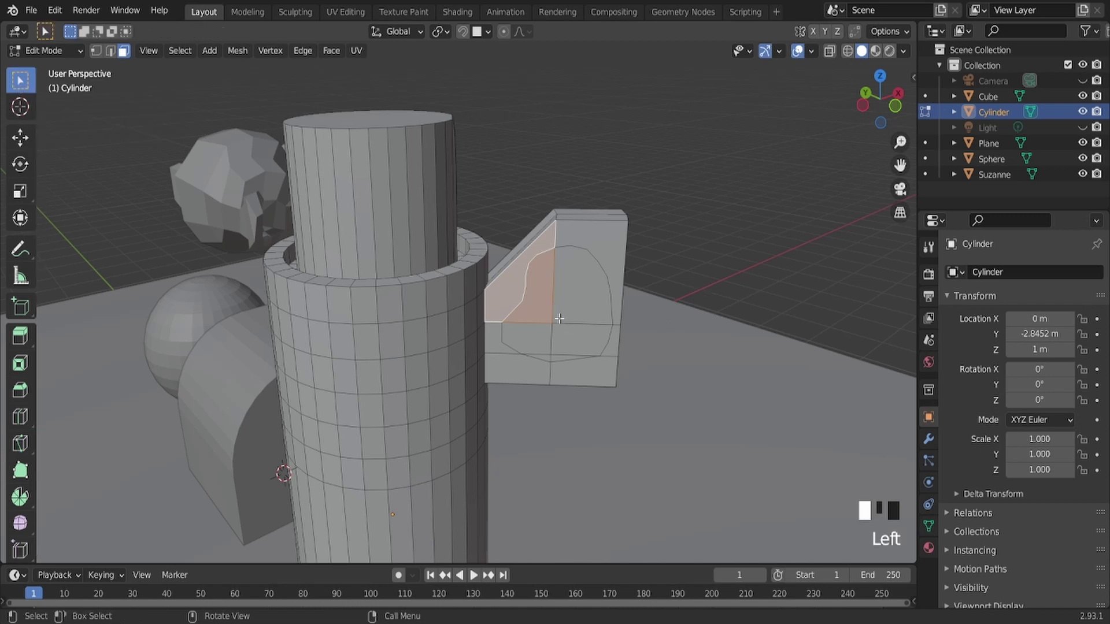
left_click_drag(569, 287, 538, 349)
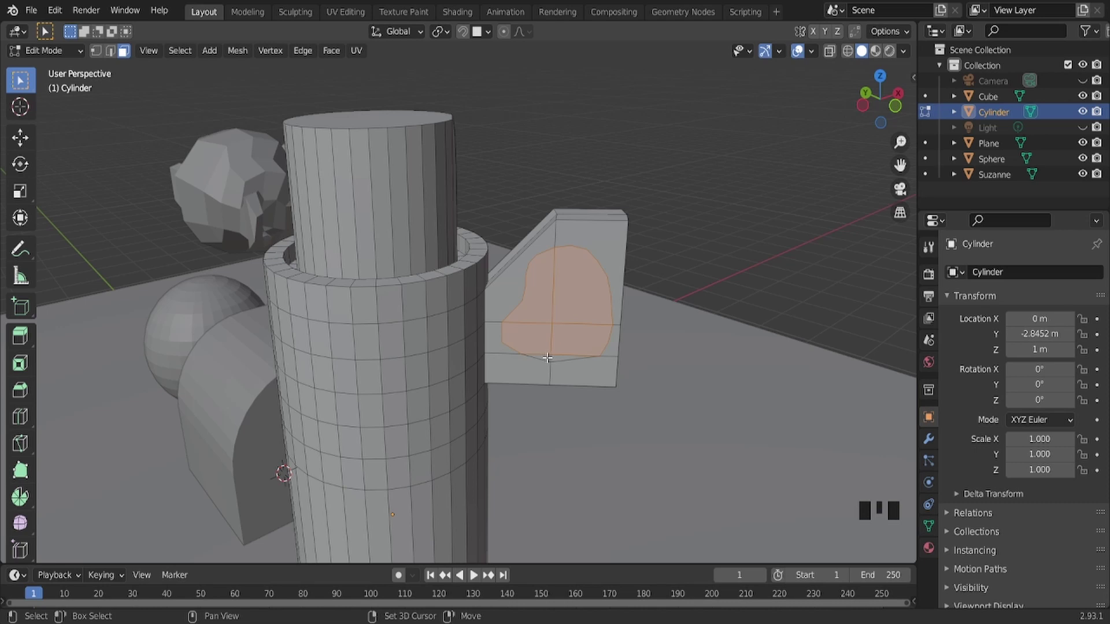
left_click_drag(548, 358, 553, 358, "shift")
left_click(553, 358, "shift")
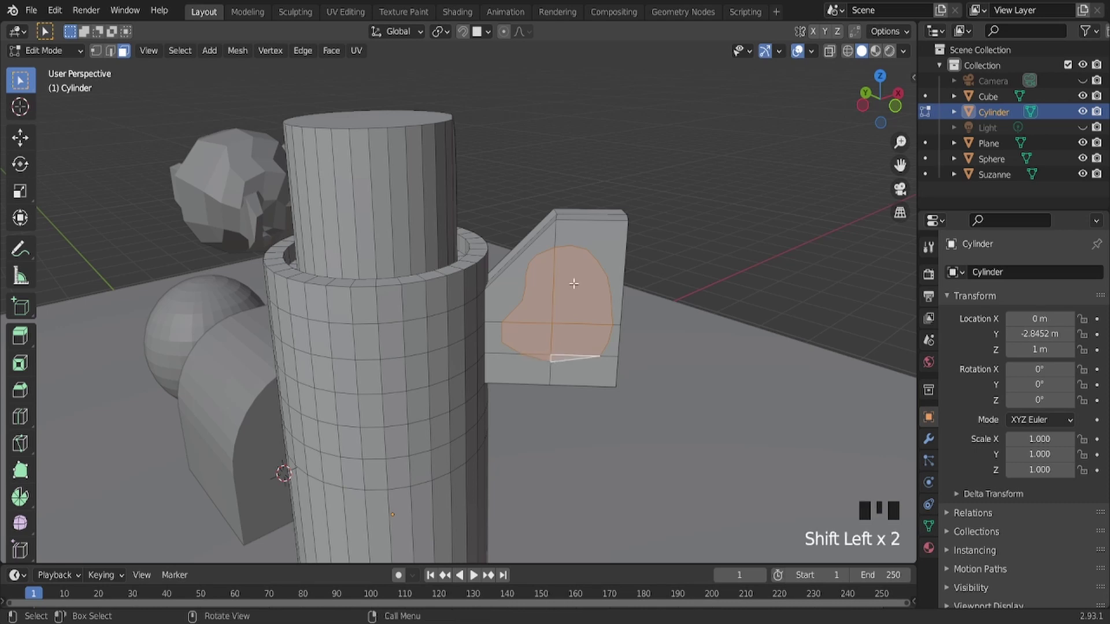
Delete the selected faces inside the knife-cut outline to open a hole in the arm's side
key("Delete")
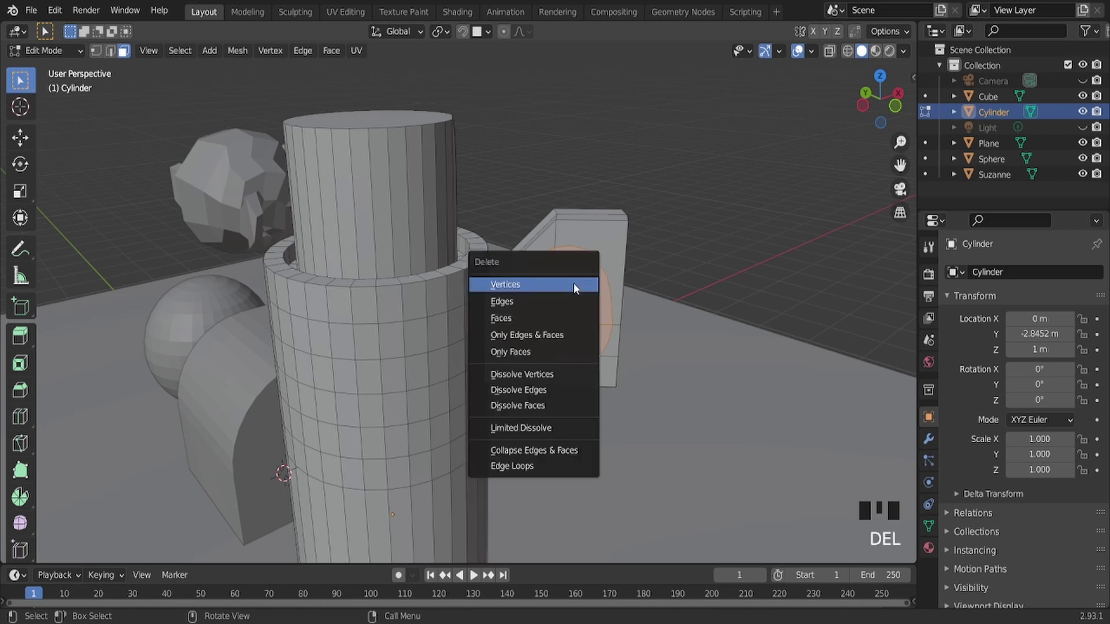
left_click(550, 313)
middle_click_drag(623, 347, 486, 324)
scroll(472, 328, "up", 4)
scroll(448, 328, "down", 3)
middle_click_drag(485, 324, 509, 331)
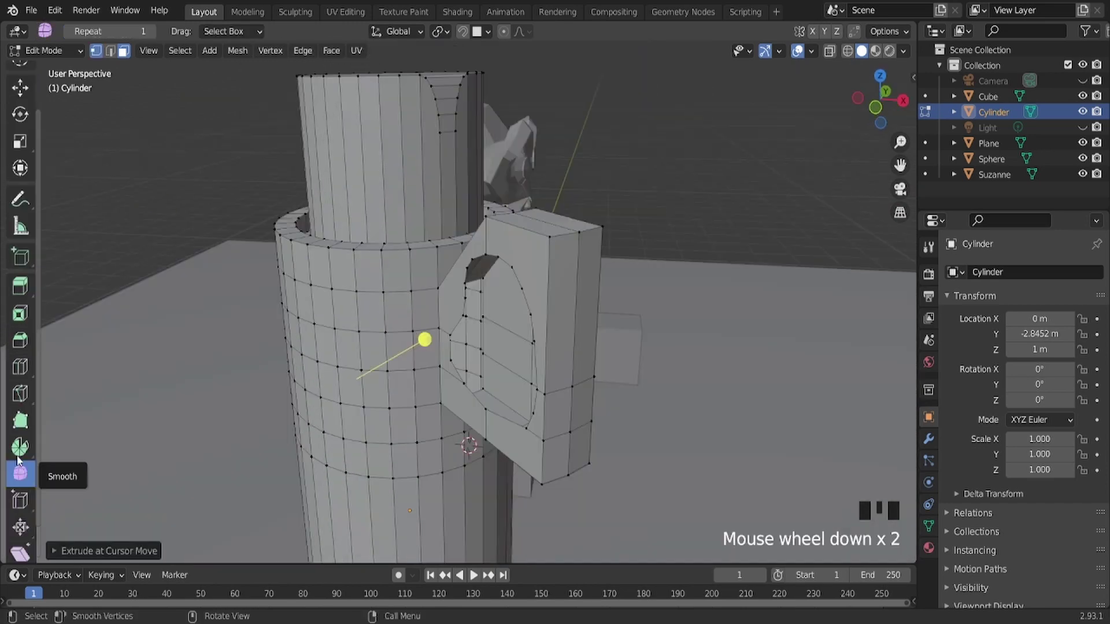
scroll(18, 437, "up", 1)
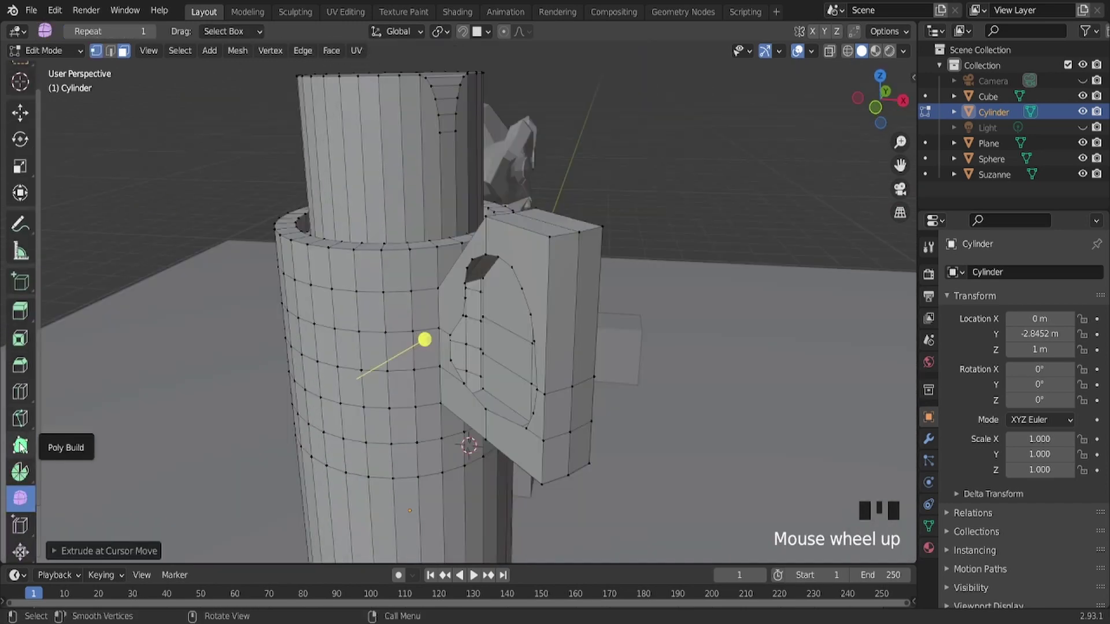
left_click(20, 444)
left_click(20, 475)
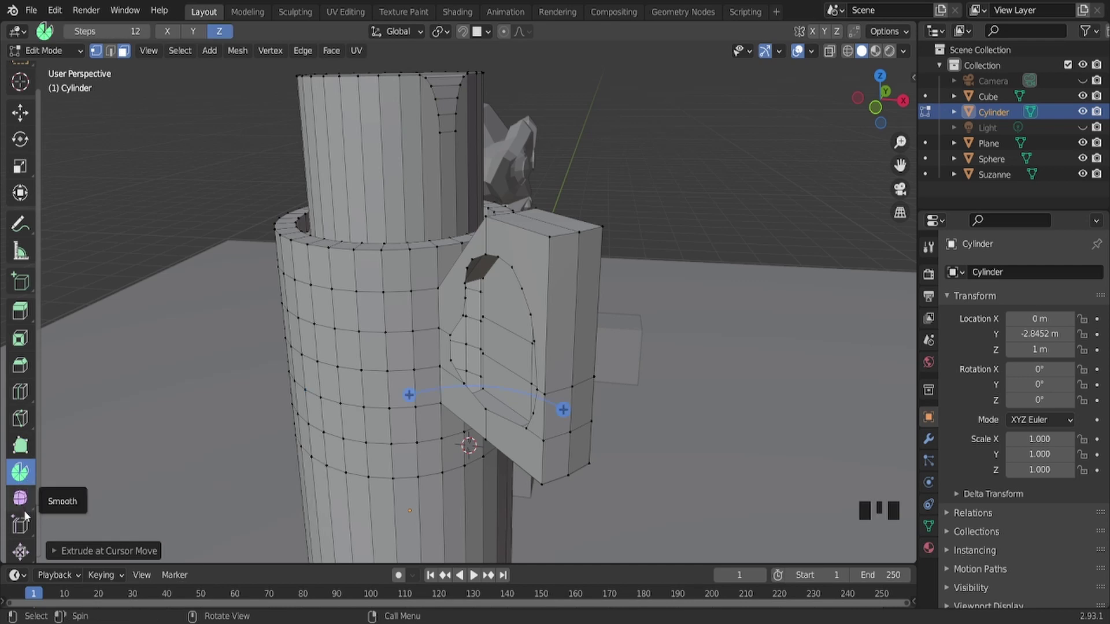
scroll(25, 511, "down", 1)
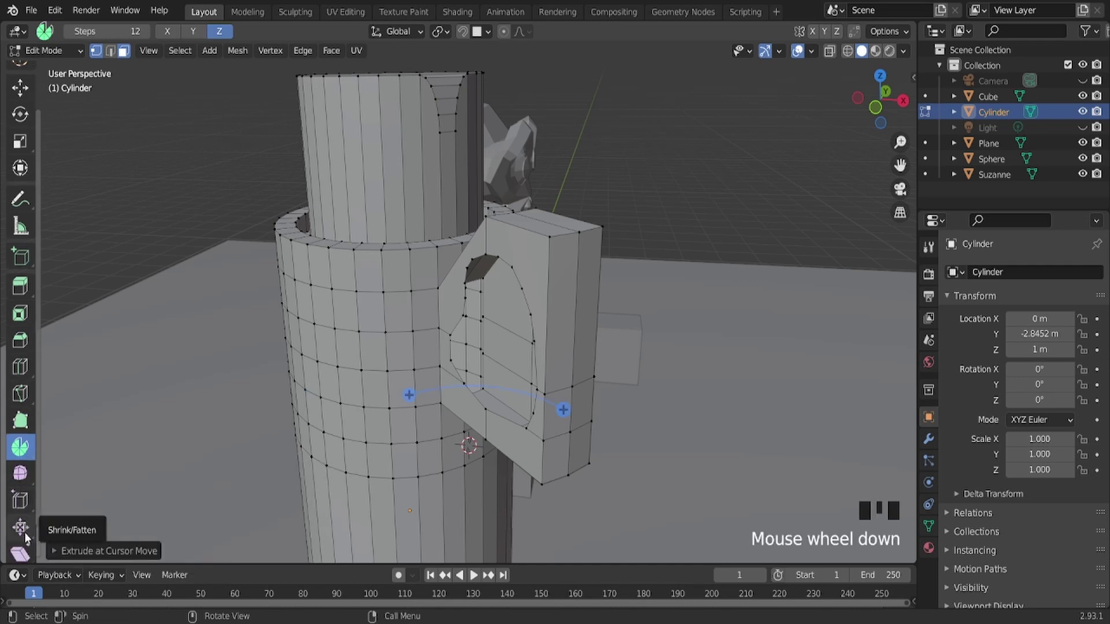
scroll(25, 532, "down", 2)
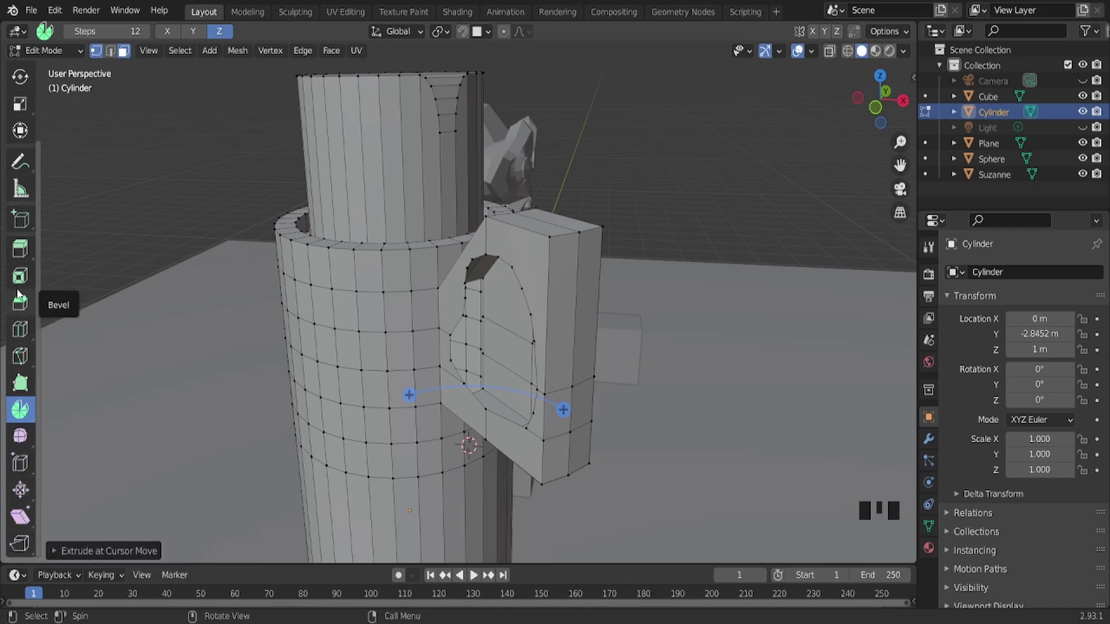
middle_click_drag(249, 336, 433, 377)
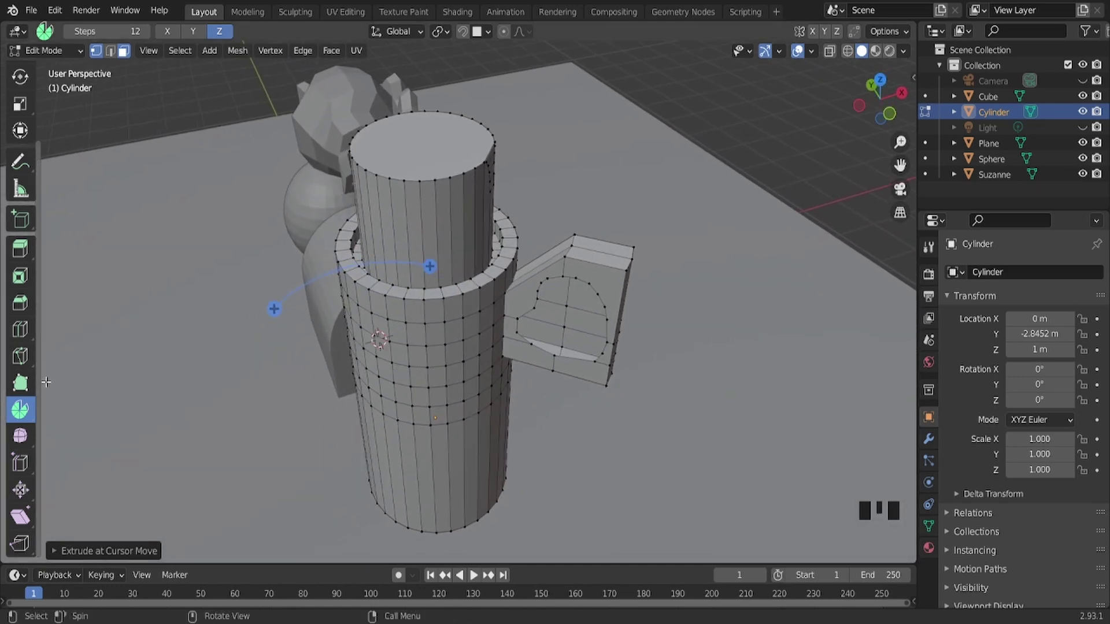
Compare the cylinder in Edit Mode and Object Mode, finish in Object Mode and examine the completed model
key("Tab")
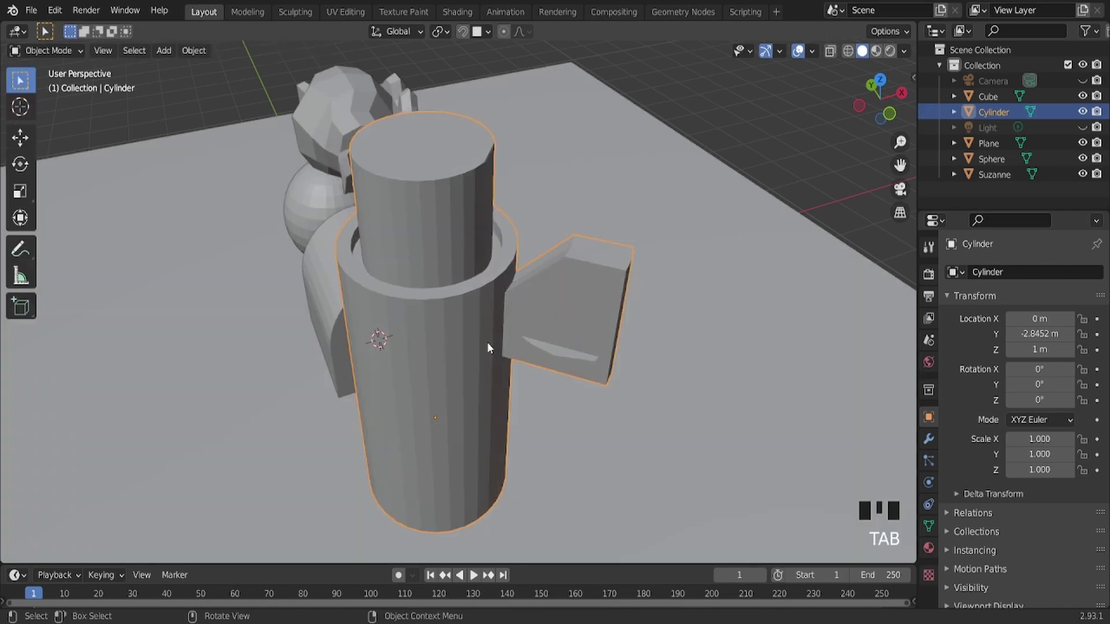
key("Tab")
middle_click_drag(487, 342, 488, 341)
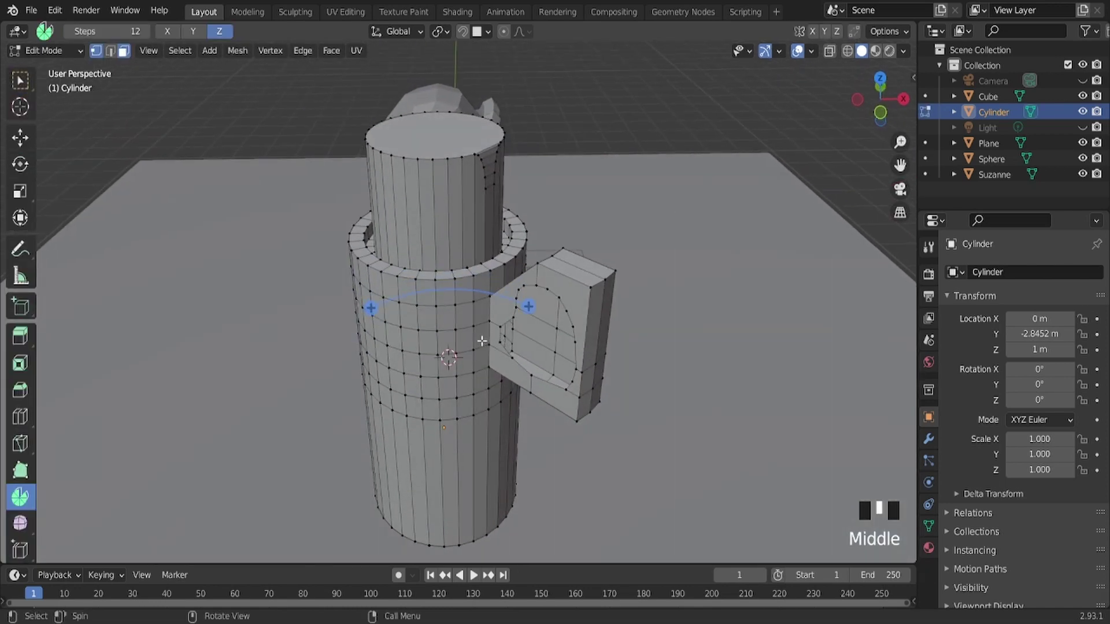
key("Tab")
key("Tab")
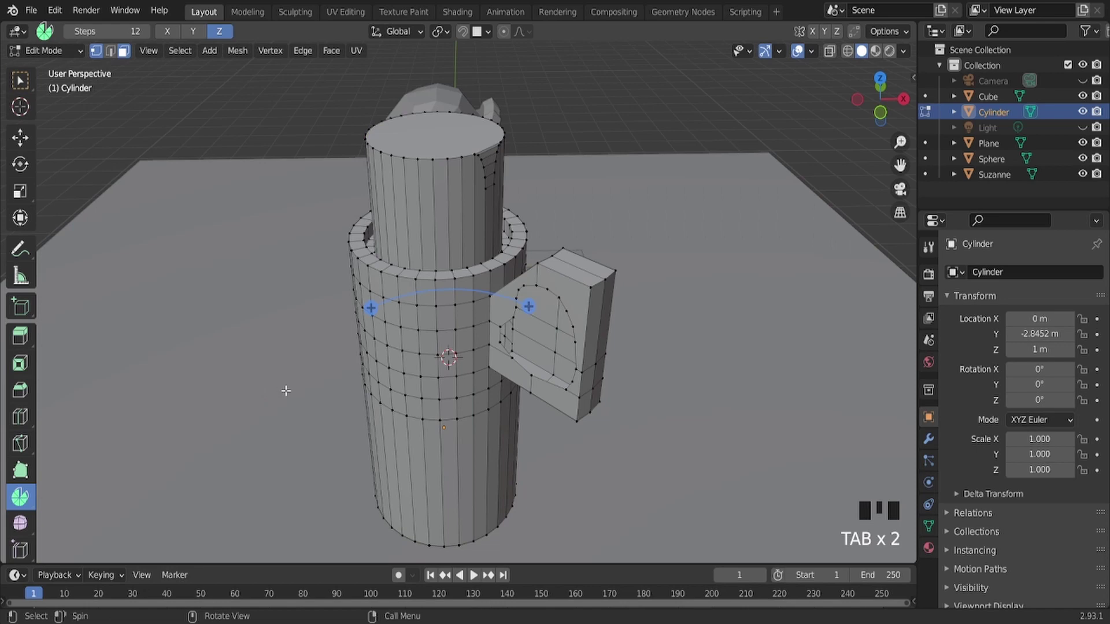
key("Tab")
middle_click_drag(692, 317, 586, 404)
scroll(662, 393, "up", 2)
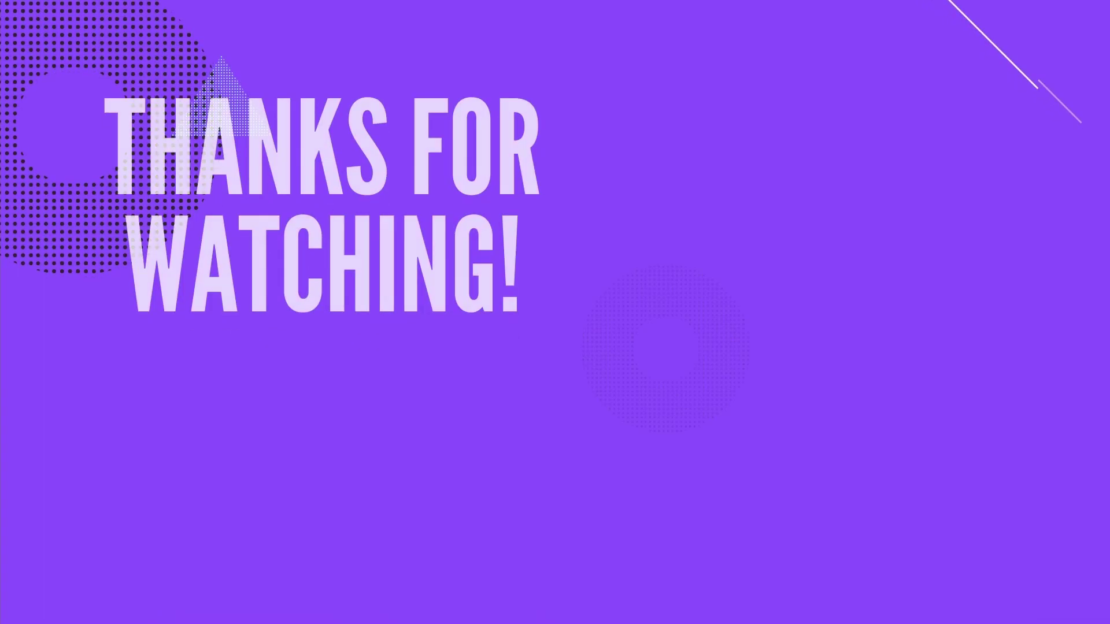